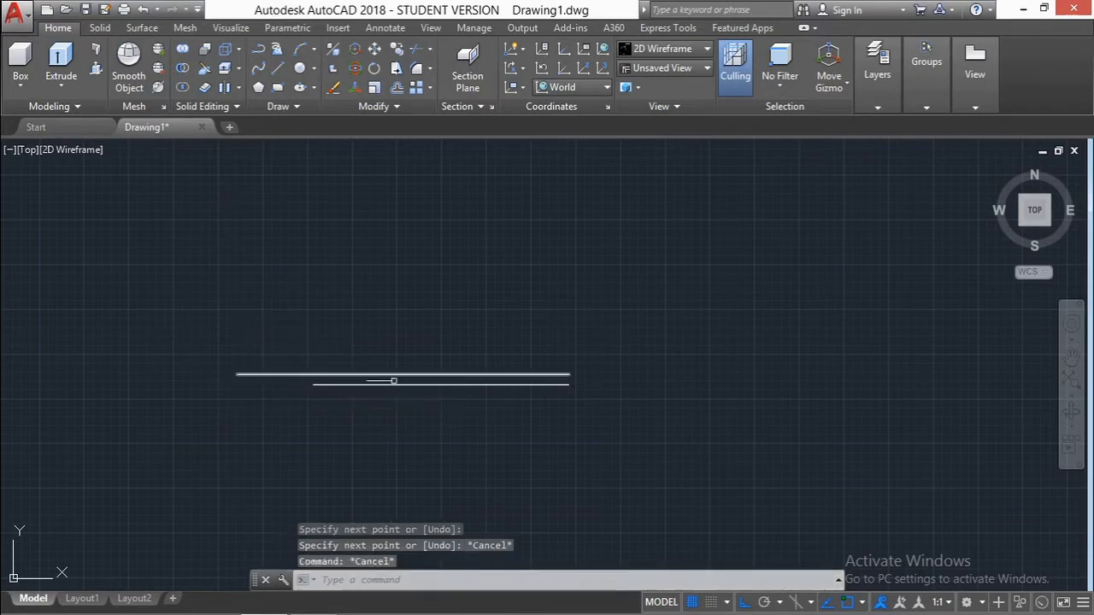
type("l")
key("Return")
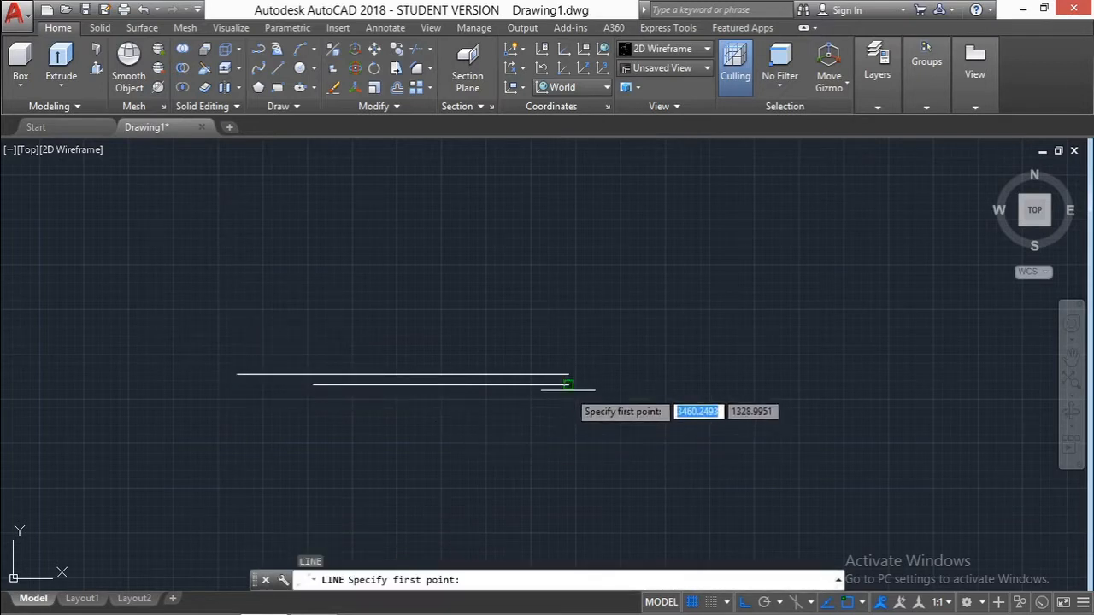
key("Escape")
key("Escape")
left_click(568, 374)
mouse_move(568, 376)
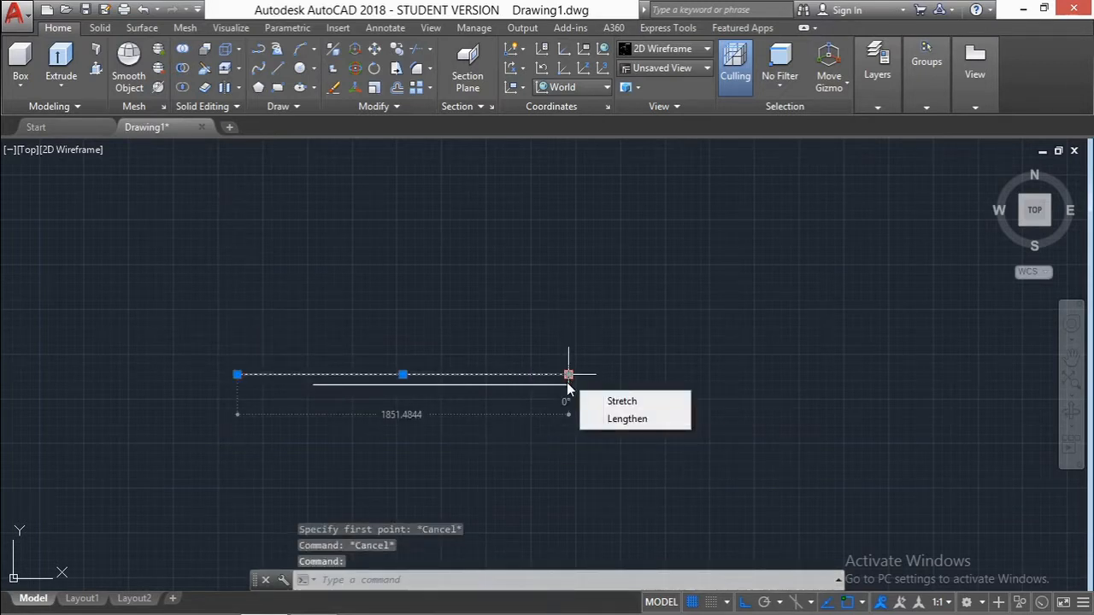
key("Escape")
type("mo")
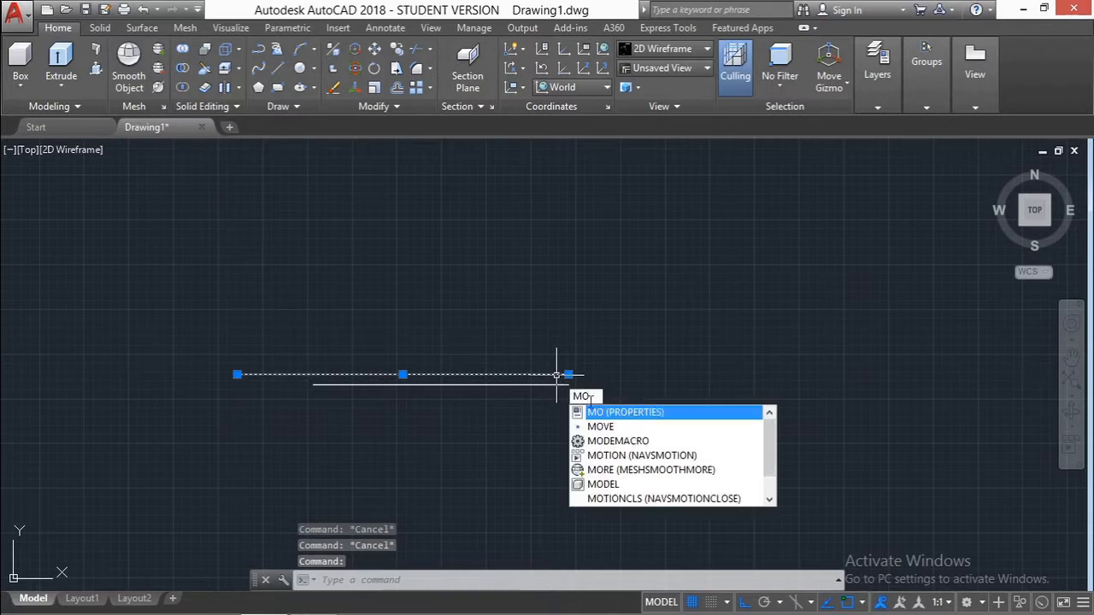
key("Return")
left_click(556, 374)
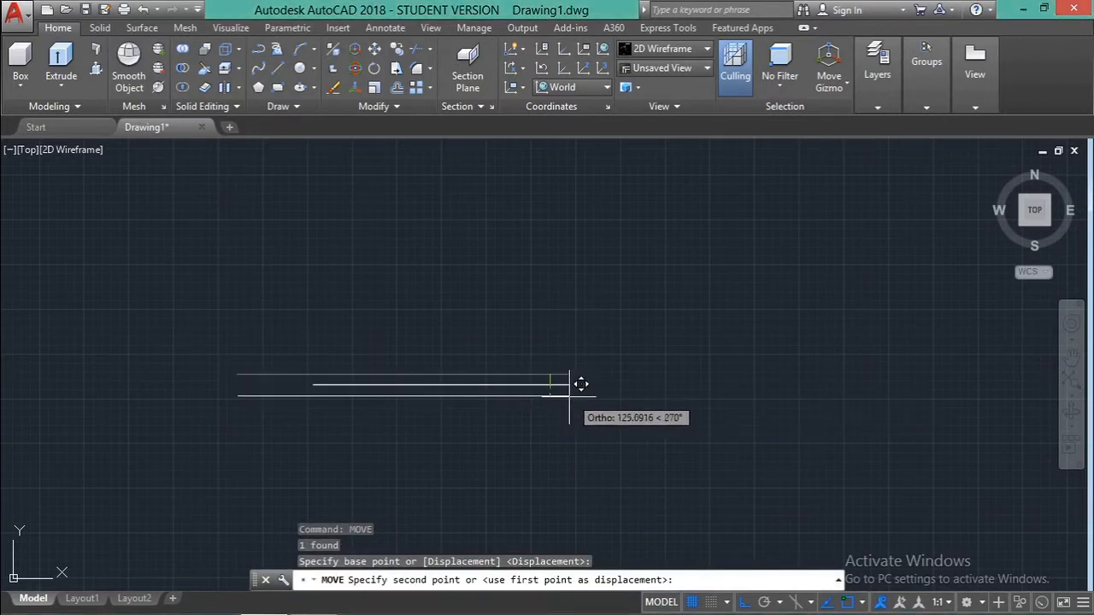
key("Escape")
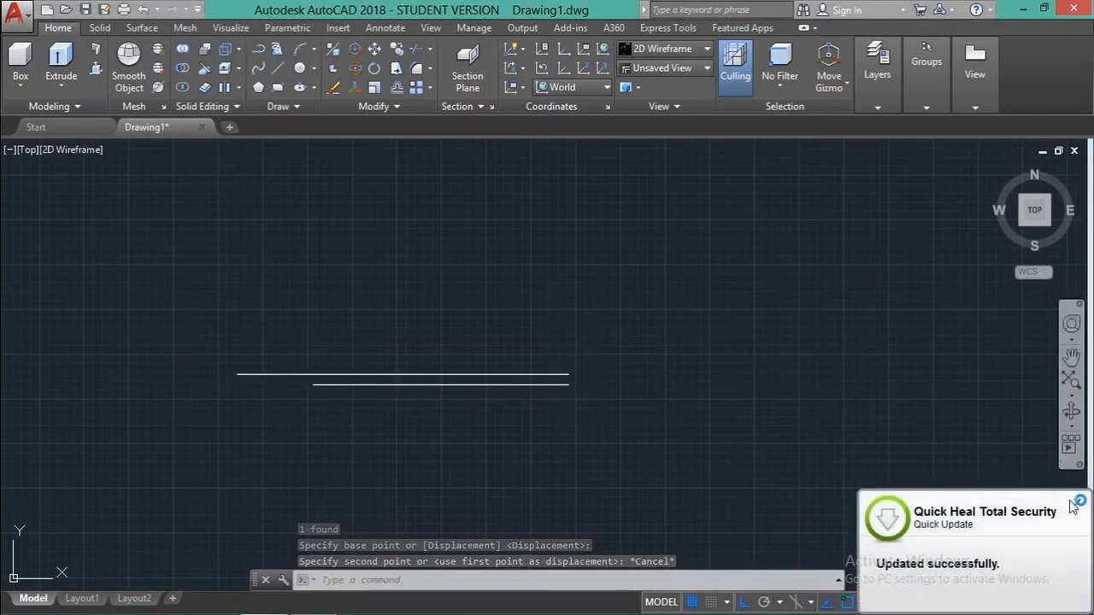
left_click(1079, 500)
left_click(569, 359)
left_click(563, 376)
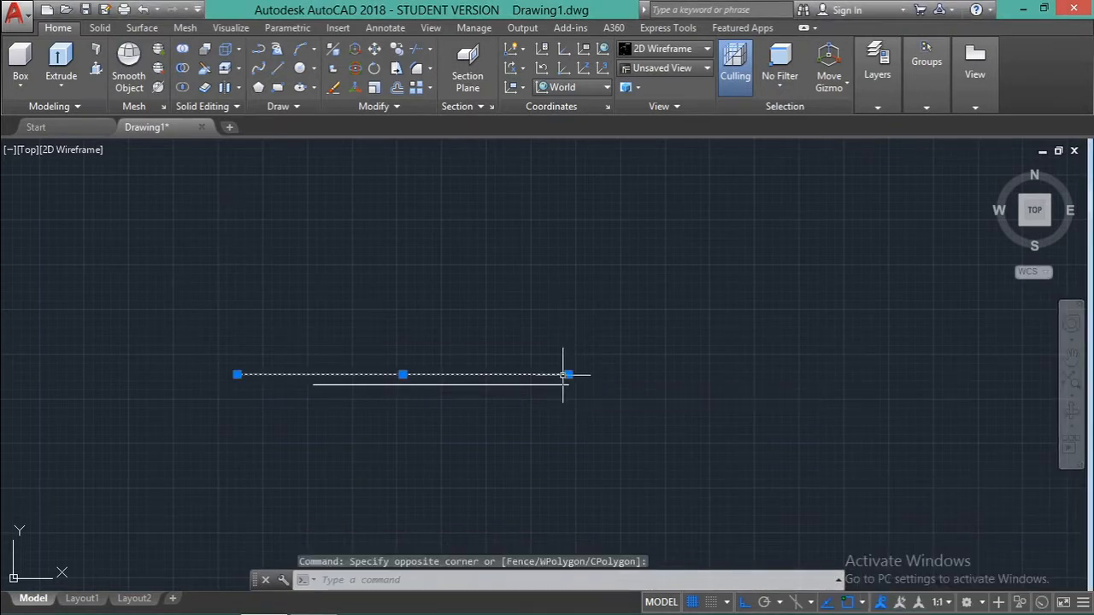
type("MIRROR")
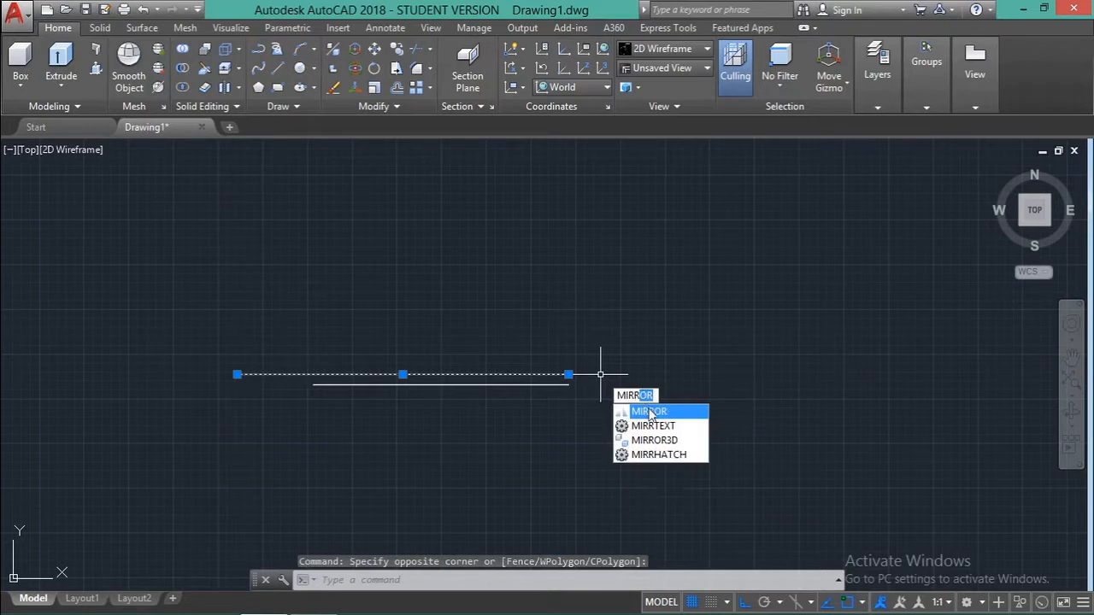
key("Return")
left_click(570, 379)
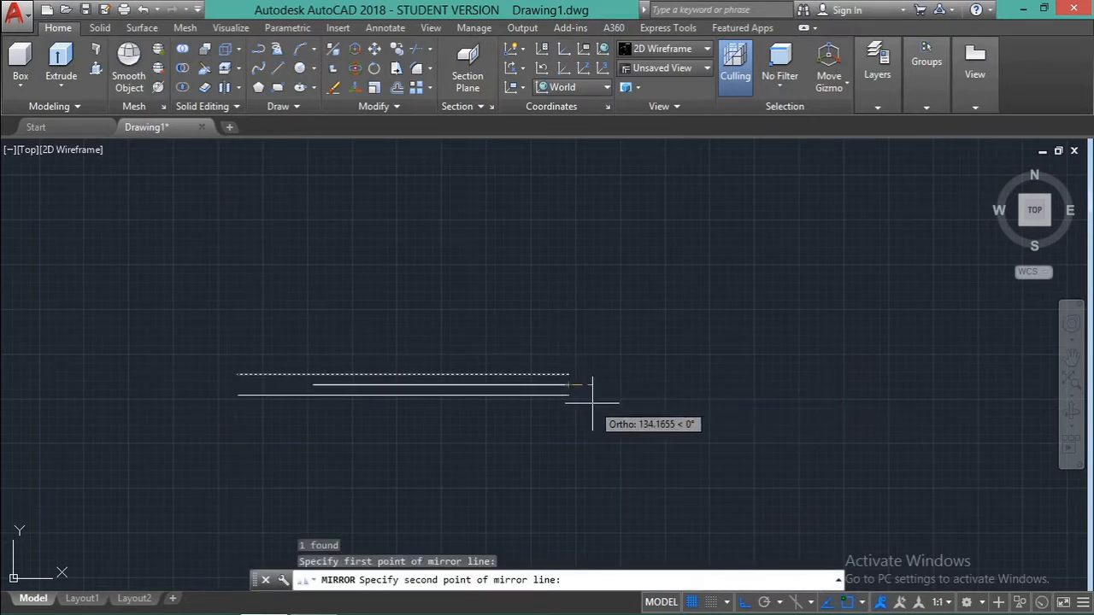
left_click(590, 394)
key("Escape")
key("Escape")
key("Escape")
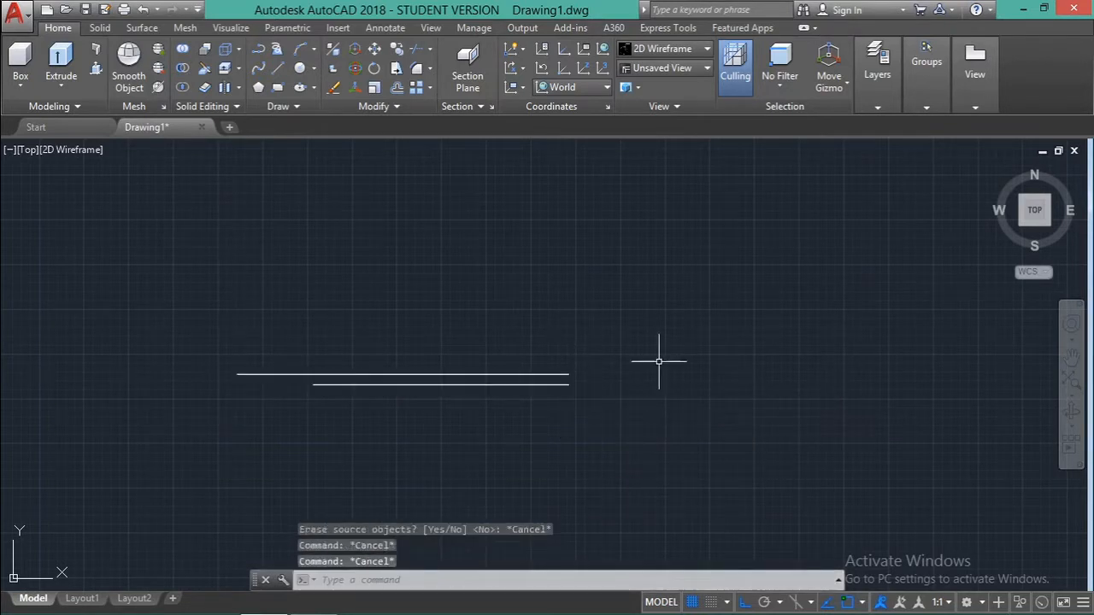
Step: Mirror the long upper line about the shorter horizontal line below it, keeping the source line
key("Return")
left_click(560, 374)
key("Return")
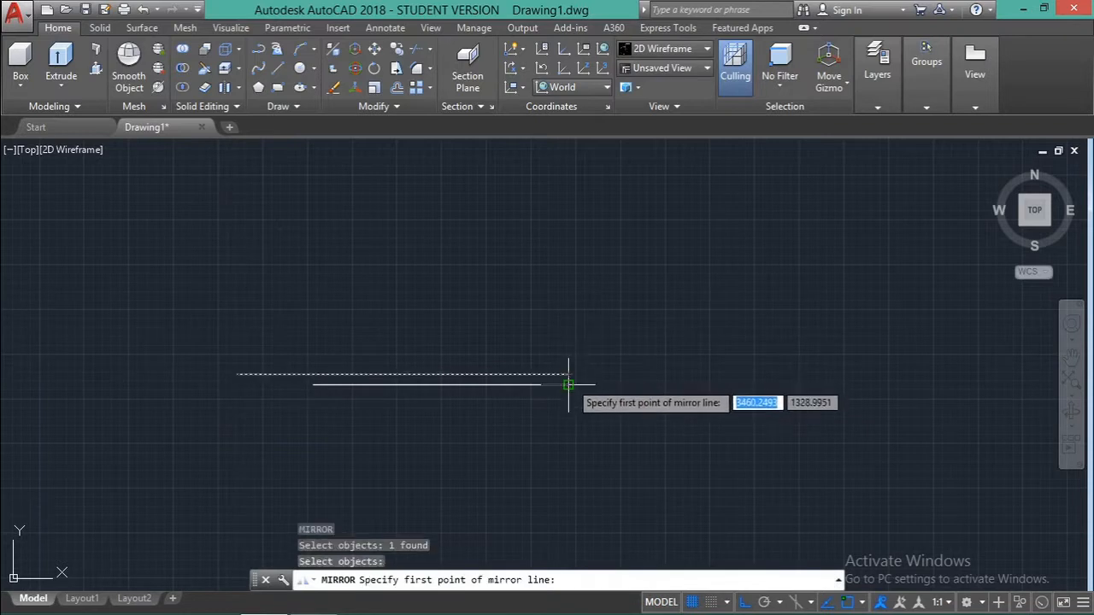
left_click(568, 385)
left_click(542, 386)
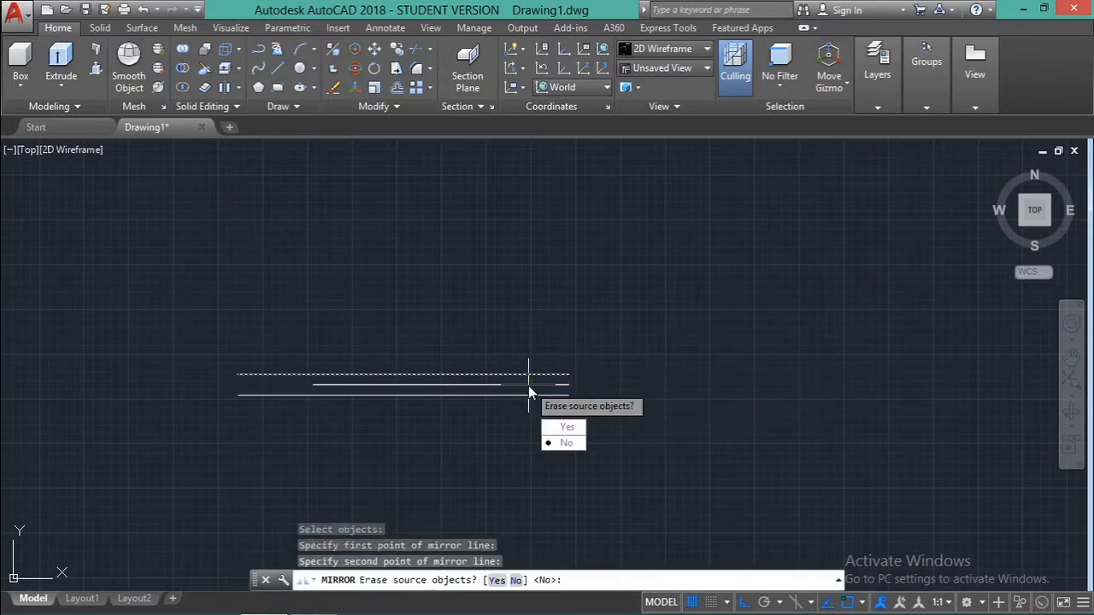
left_click(564, 441)
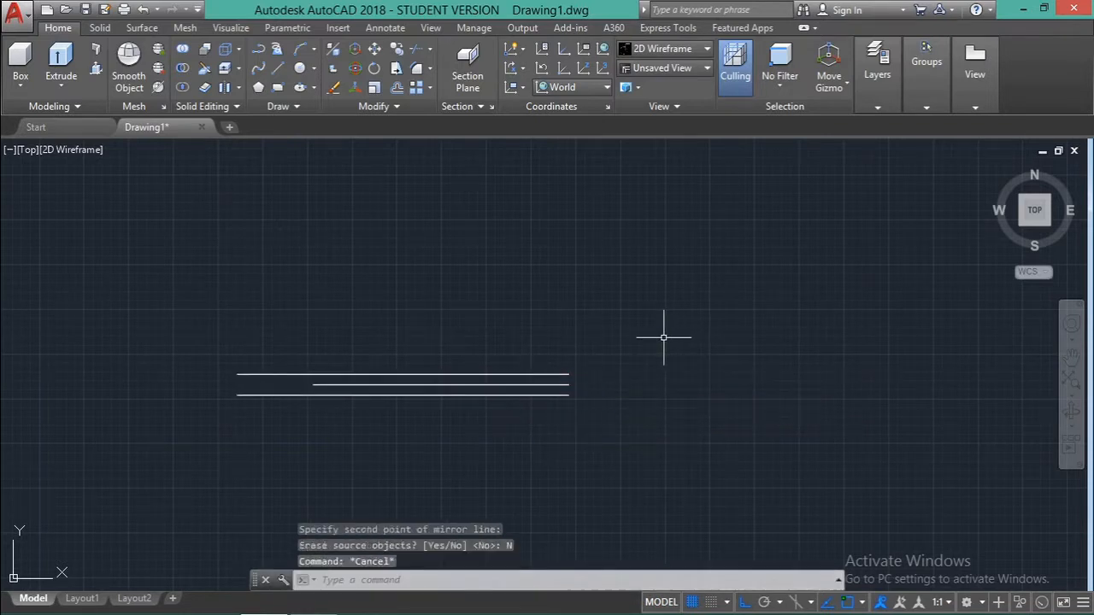
key("Escape")
key("Escape")
Step: Draw a large circle centred above the three parallel lines, wide enough to cross them
scroll(598, 379, "up", 4)
scroll(541, 318, "down", 3)
scroll(554, 368, "up", 4)
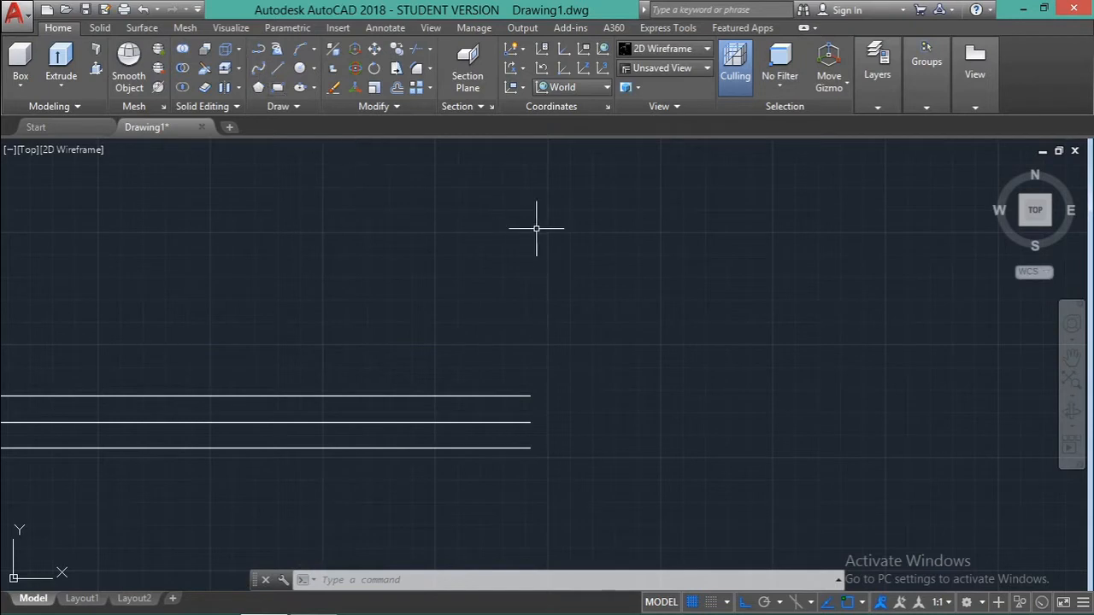
type("c")
key("Return")
left_click(399, 216)
scroll(499, 433, "down", 2)
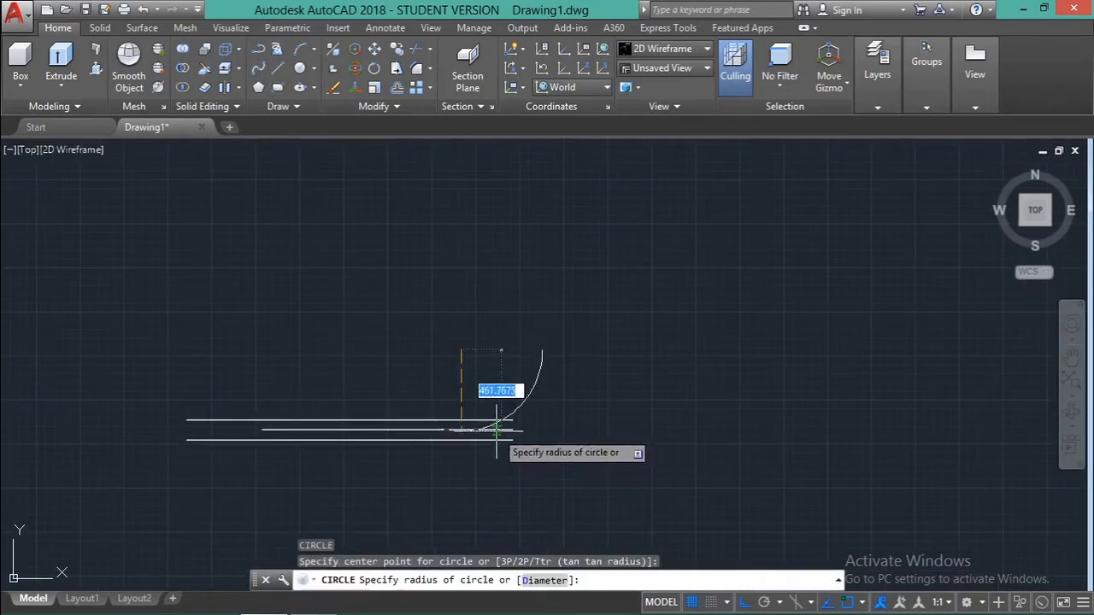
left_click(493, 505)
key("Escape")
Step: With Ortho off, move the circle by its centre onto the middle line so its edge meets the left ends of the long lines
left_click(618, 374)
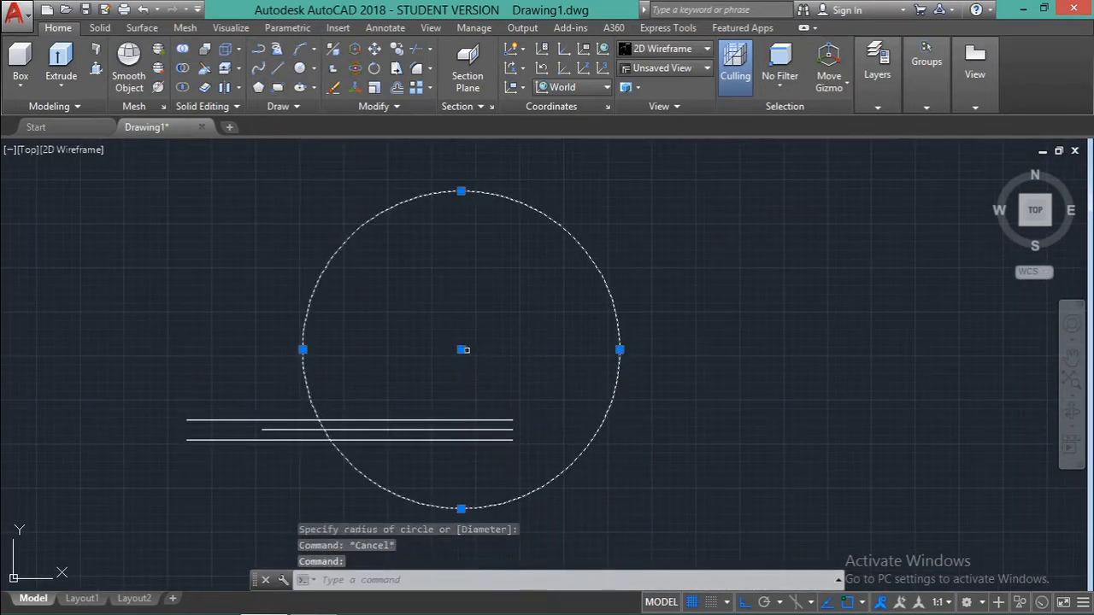
left_click(463, 350)
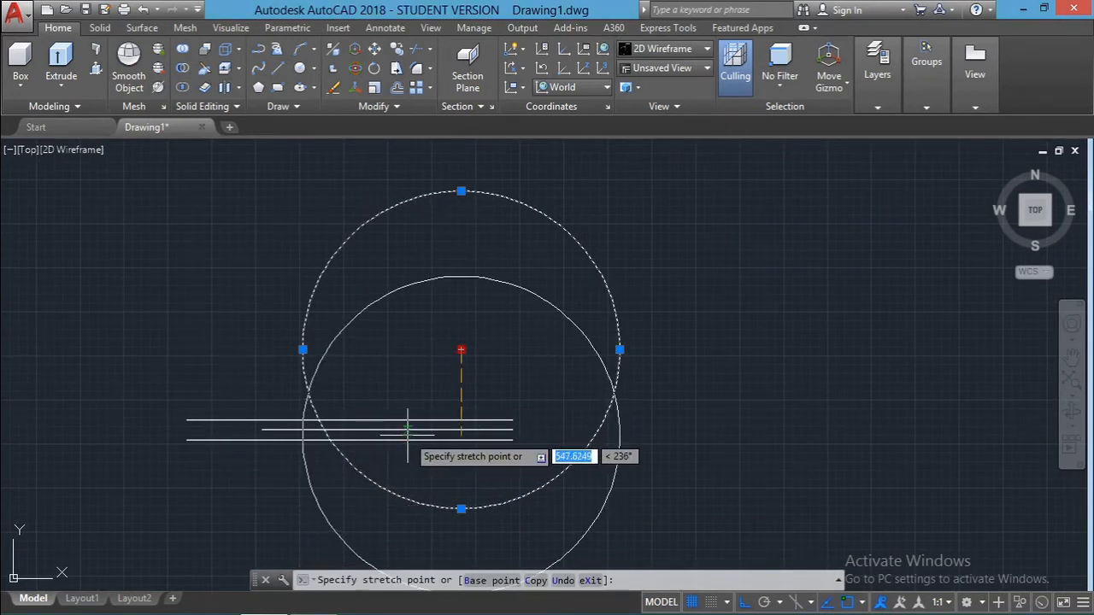
key("F8")
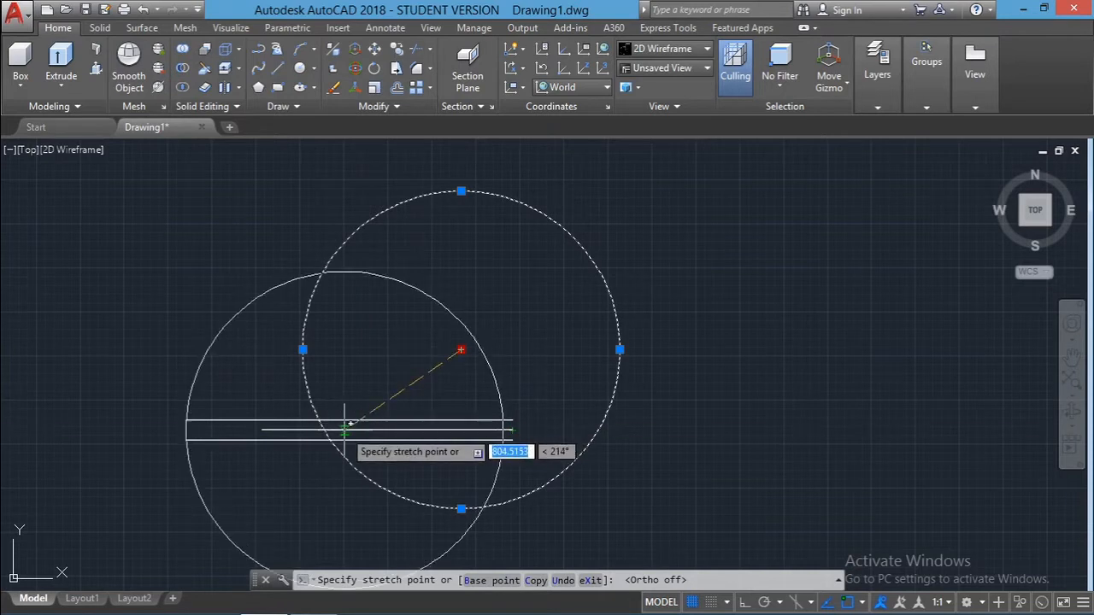
key("Escape")
key("Escape")
scroll(521, 485, "up", 2)
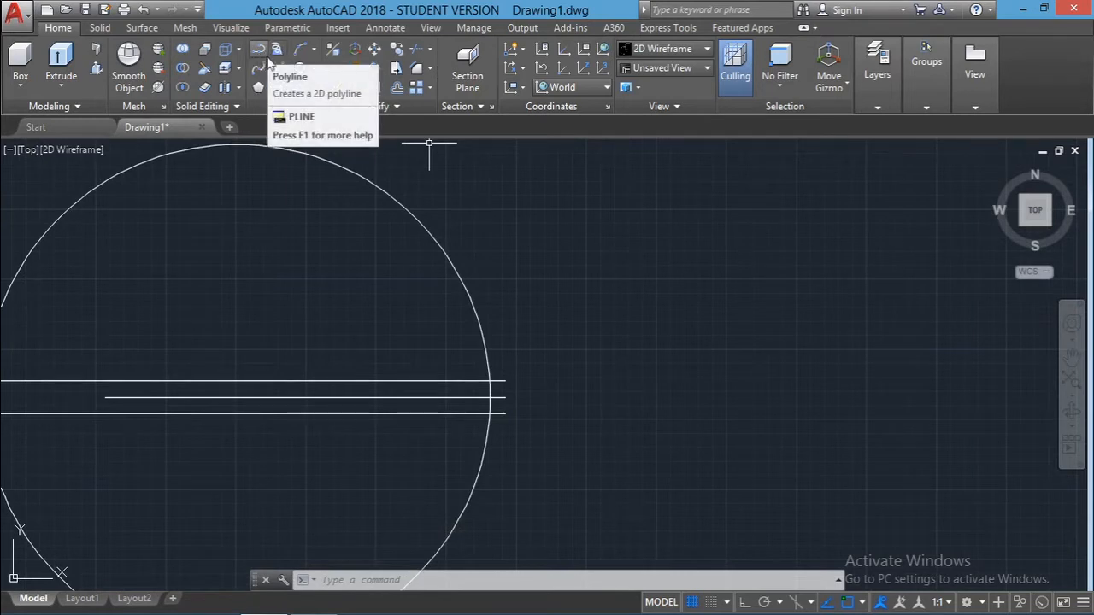
left_click(258, 68)
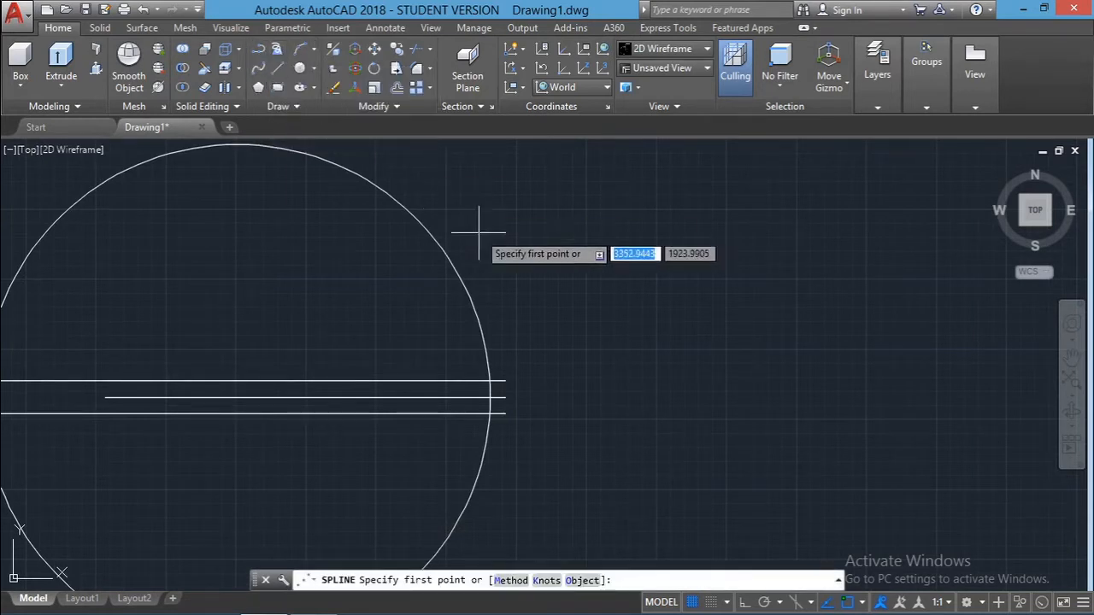
left_click(440, 243)
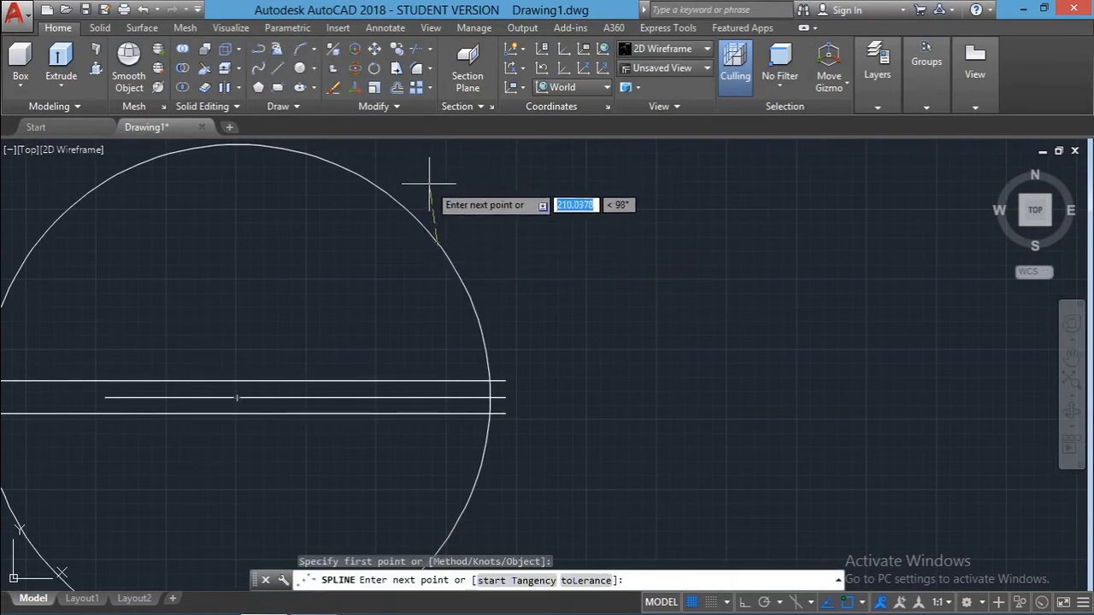
left_click(436, 174)
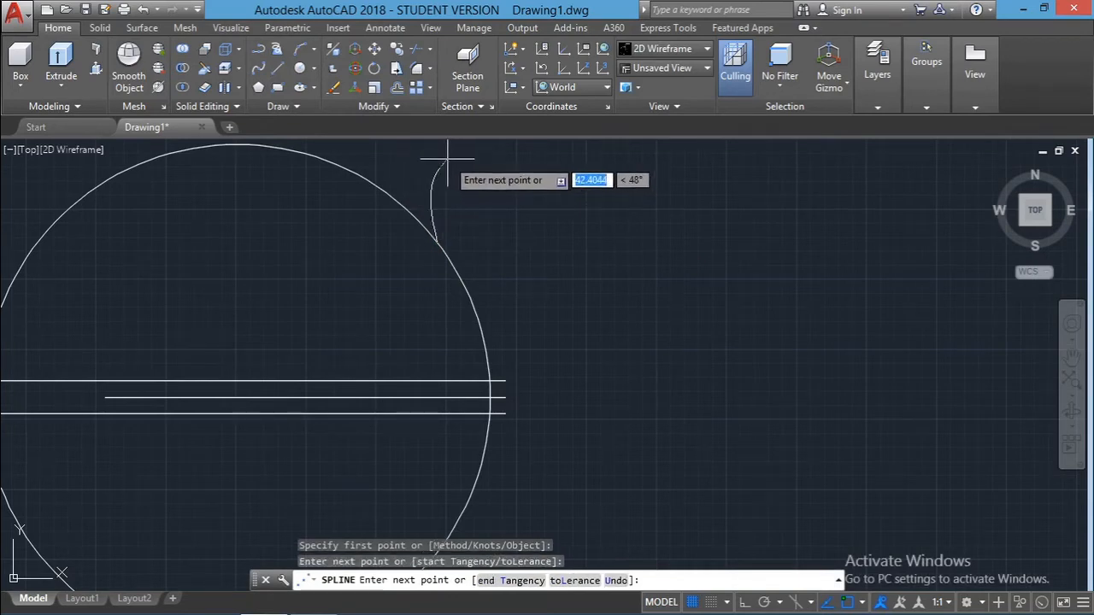
left_click(448, 159)
key("Escape")
key("Escape")
key("Escape")
key("Escape")
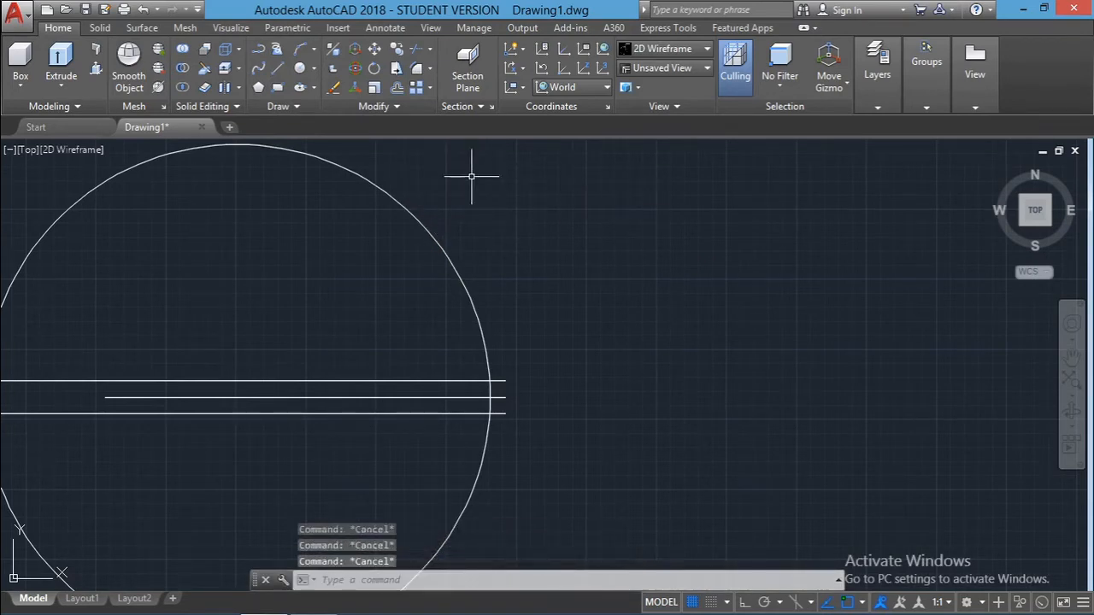
Step: Draw a short, nearly vertical line upward from the circle's upper-right edge
scroll(465, 198, "down", 2)
scroll(437, 163, "up", 2)
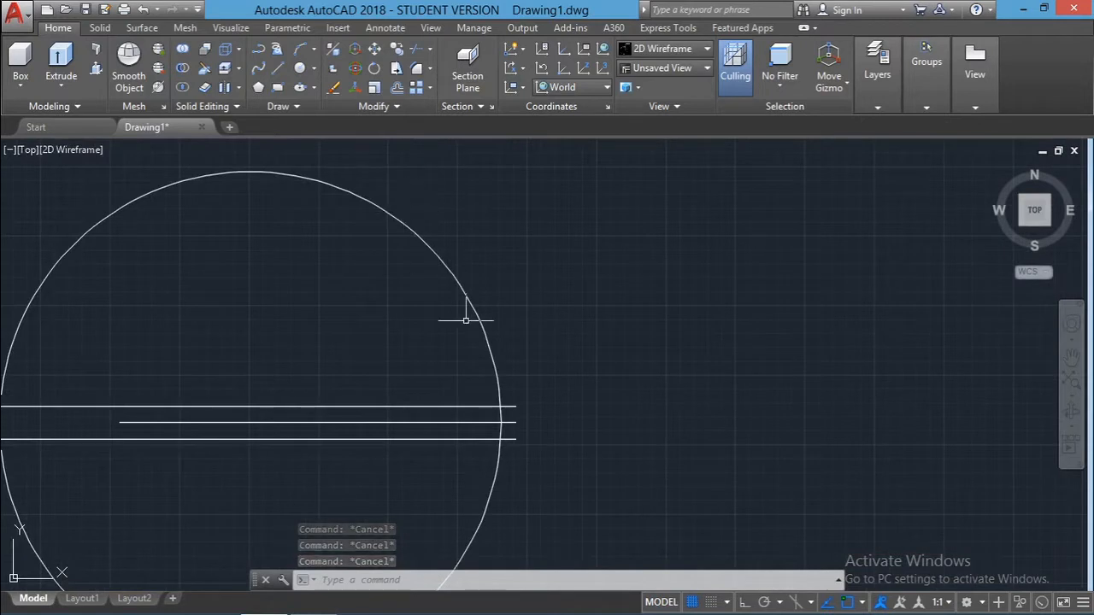
type("l")
key("Return")
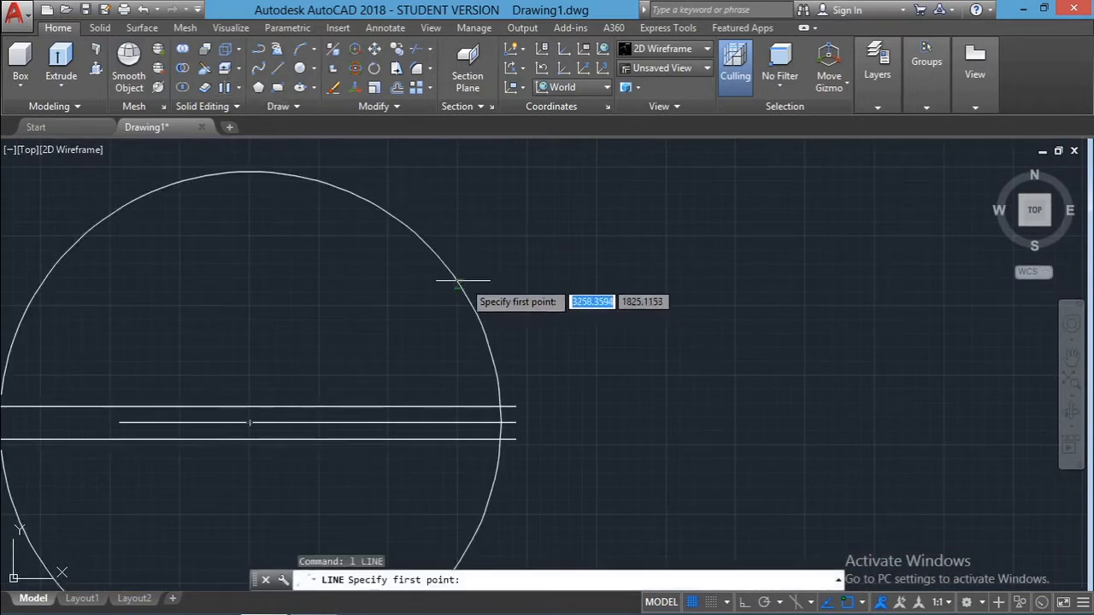
left_click(457, 280)
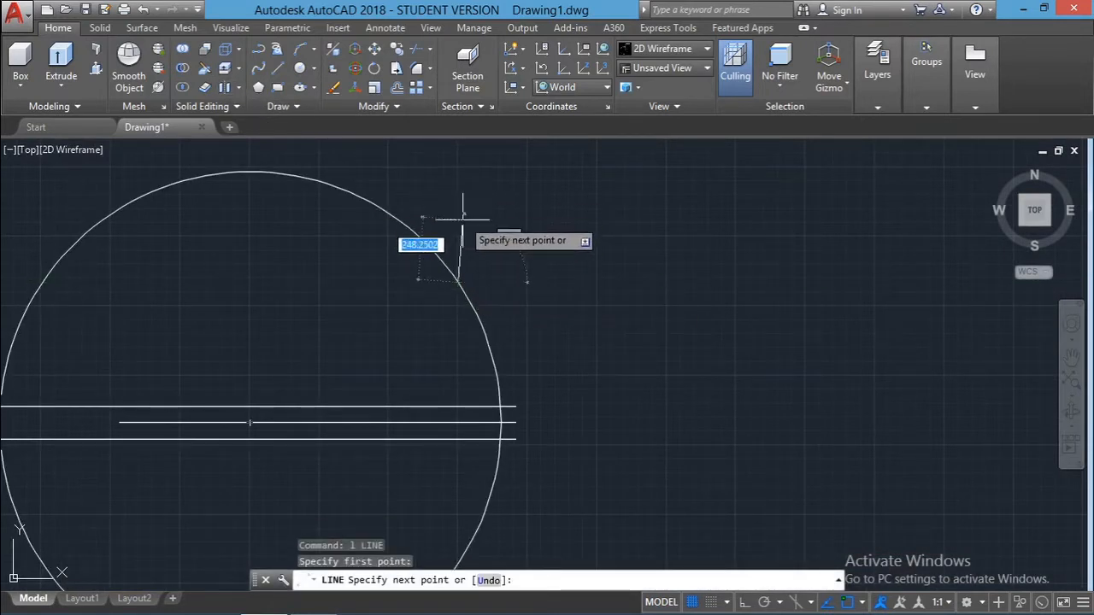
left_click(454, 247)
key("Escape")
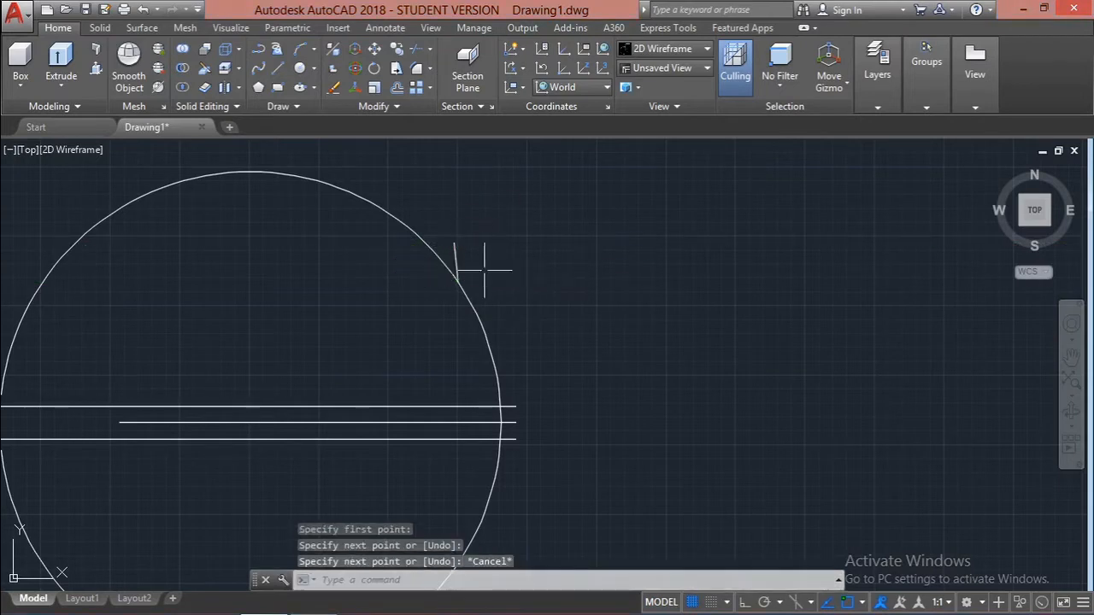
Step: Extend the short line's lower end through the circle, using the circle as the boundary
scroll(390, 310, "up", 5)
scroll(549, 310, "up", 5)
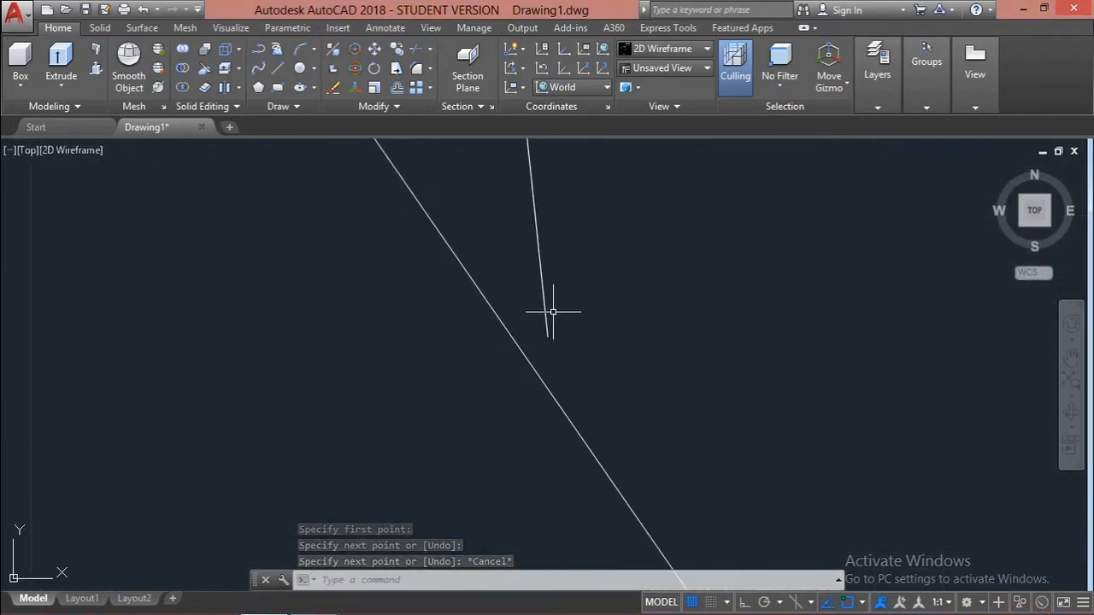
key("Escape")
left_click(611, 410)
left_click(432, 290)
type("ex")
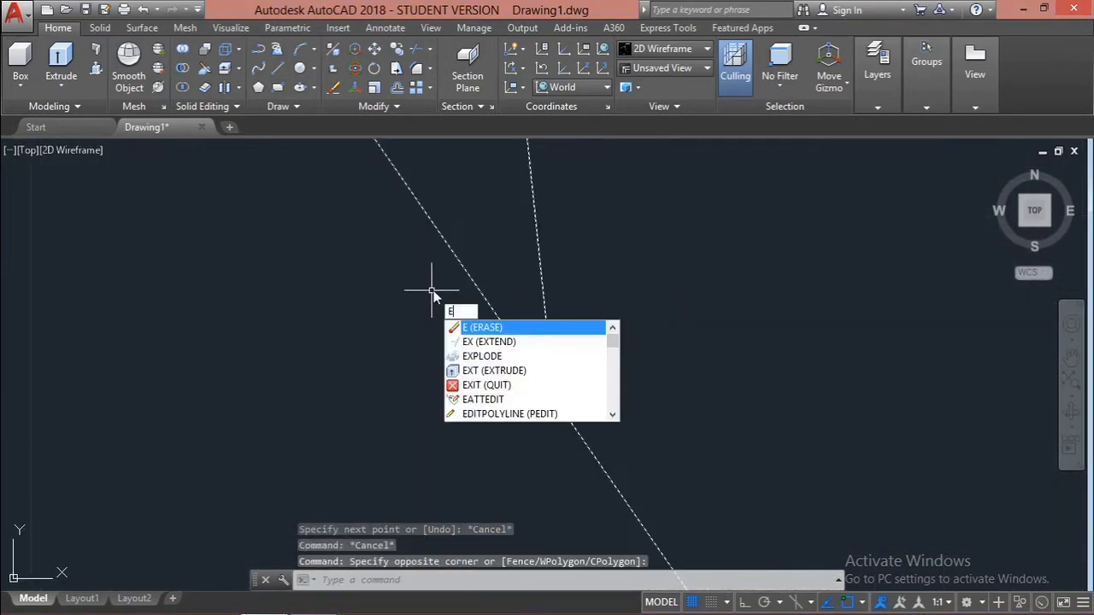
key("Return")
left_click(545, 329)
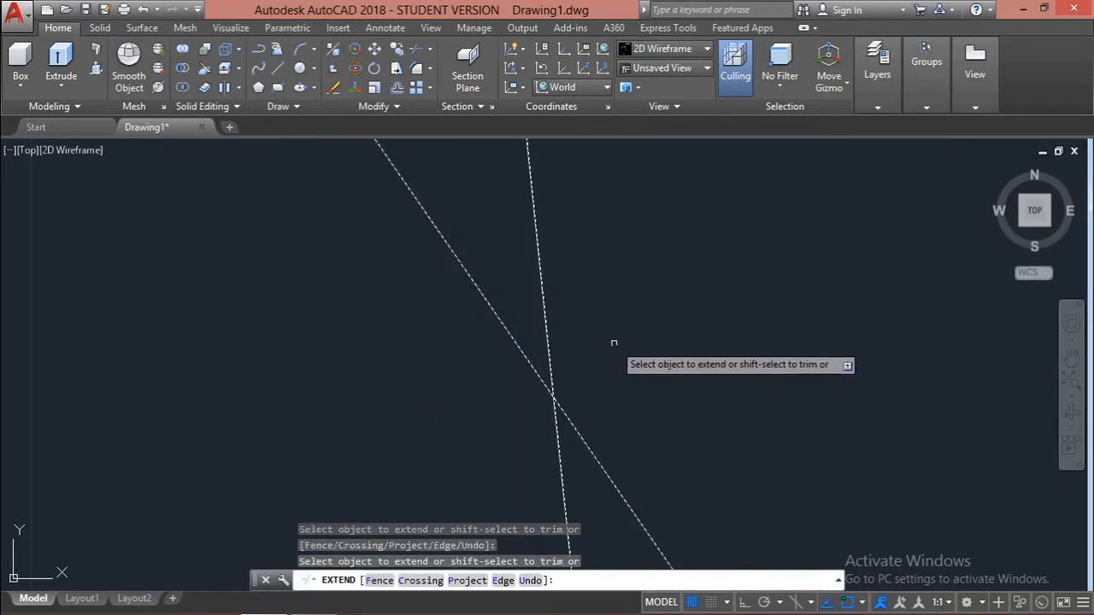
key("Escape")
Step: Trim away the part of the slanted line inside the circle, leaving only the short piece outside
scroll(640, 342, "down", 3)
scroll(680, 360, "down", 5)
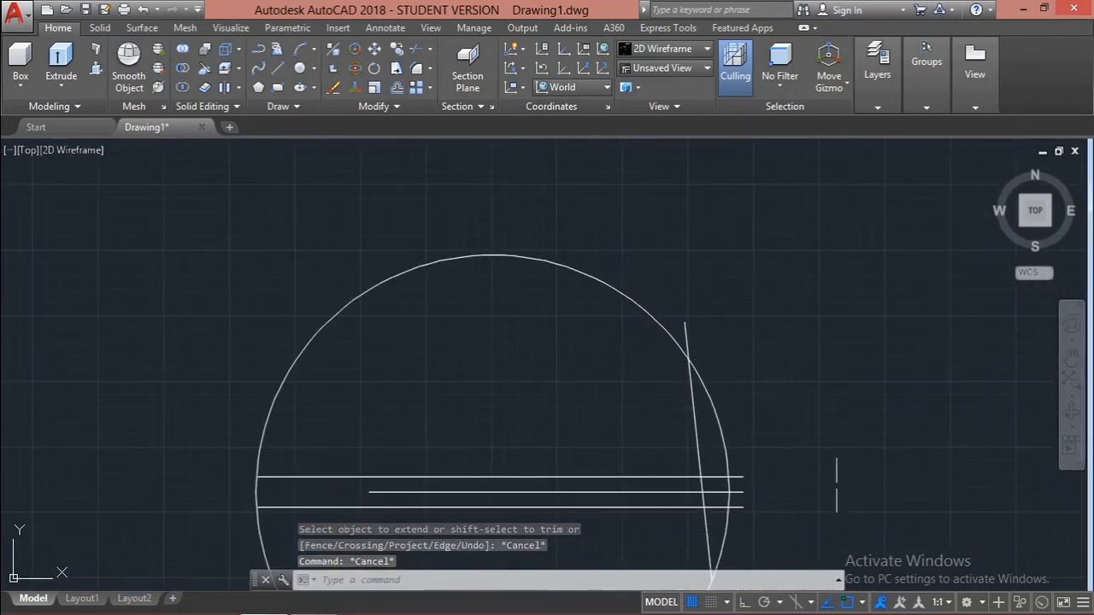
scroll(769, 444, "up", 3)
left_click(685, 393)
left_click(571, 292)
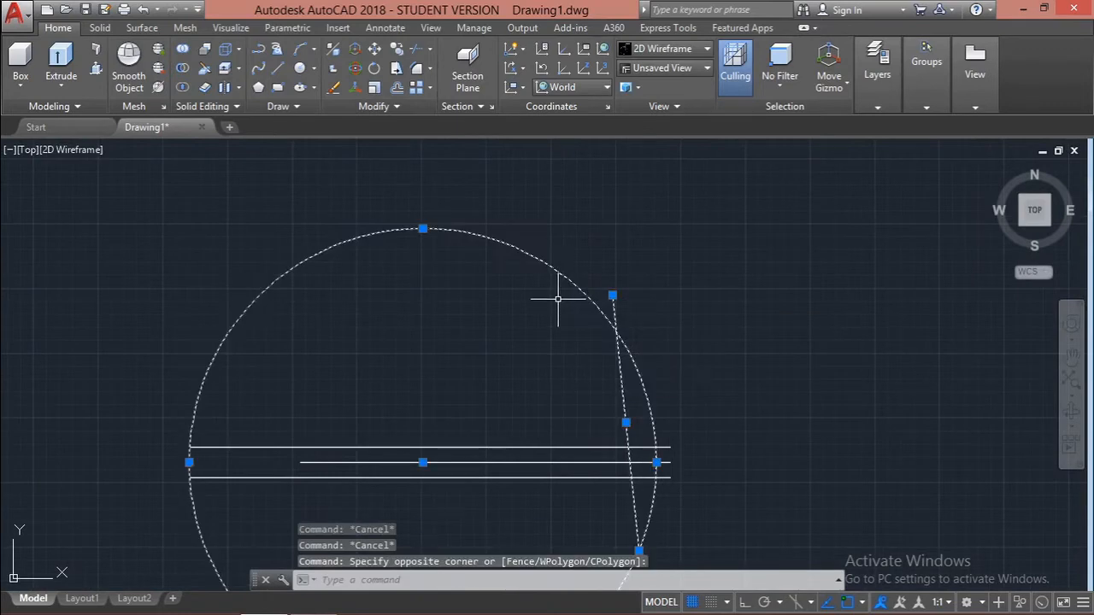
type("tr")
key("Return")
left_click(617, 363)
key("Escape")
Step: Draw a spline from the slanted line's upper end, curving upward and slightly to the right
scroll(598, 333, "up", 8)
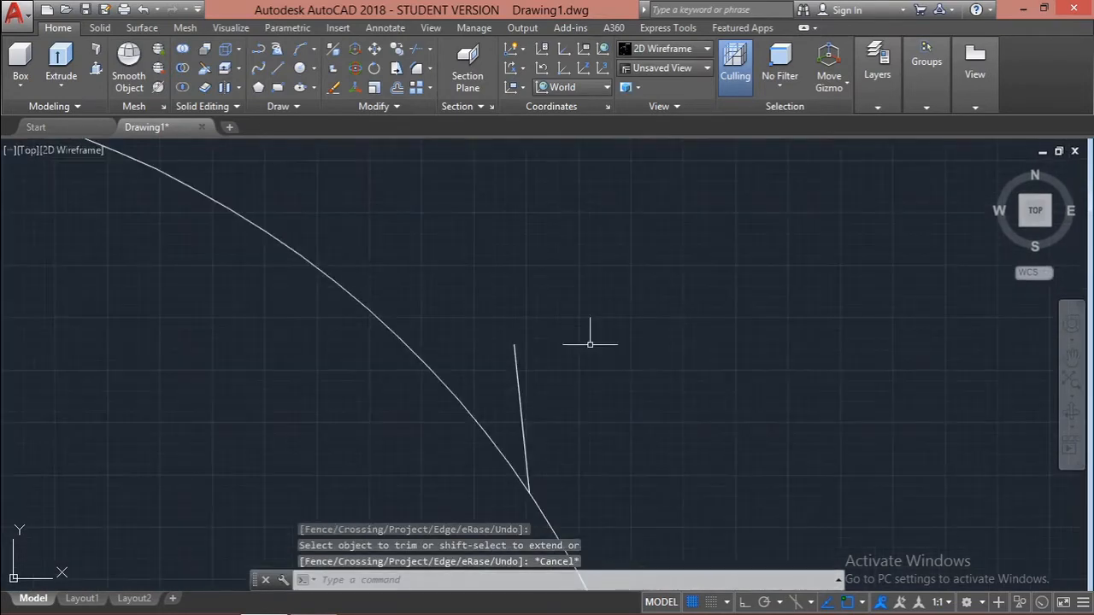
scroll(417, 520, "down", 6)
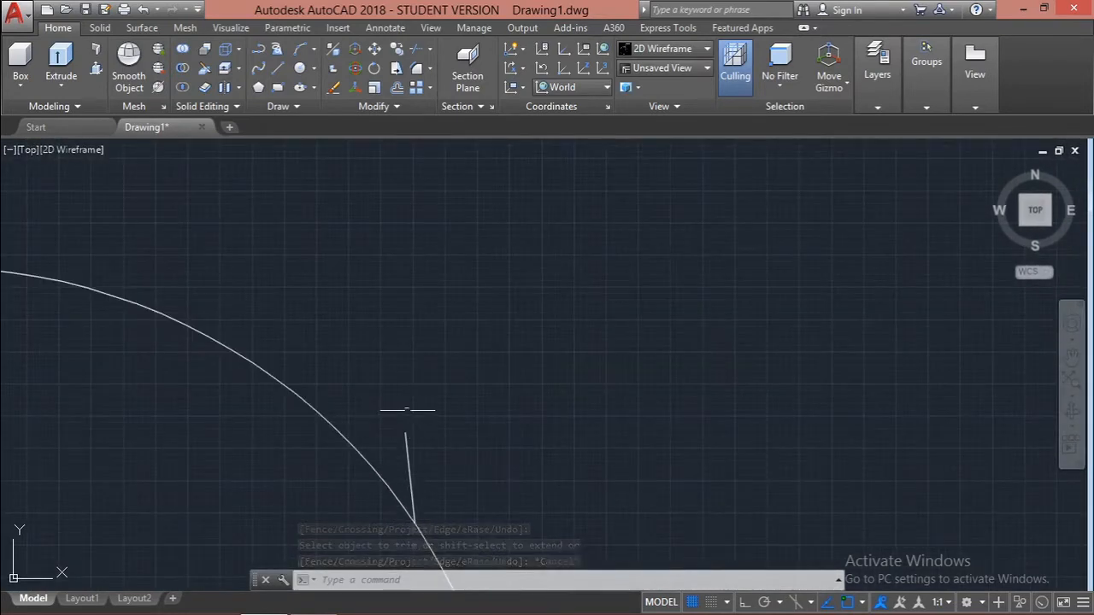
scroll(598, 371, "up", 4)
key("Escape")
key("Escape")
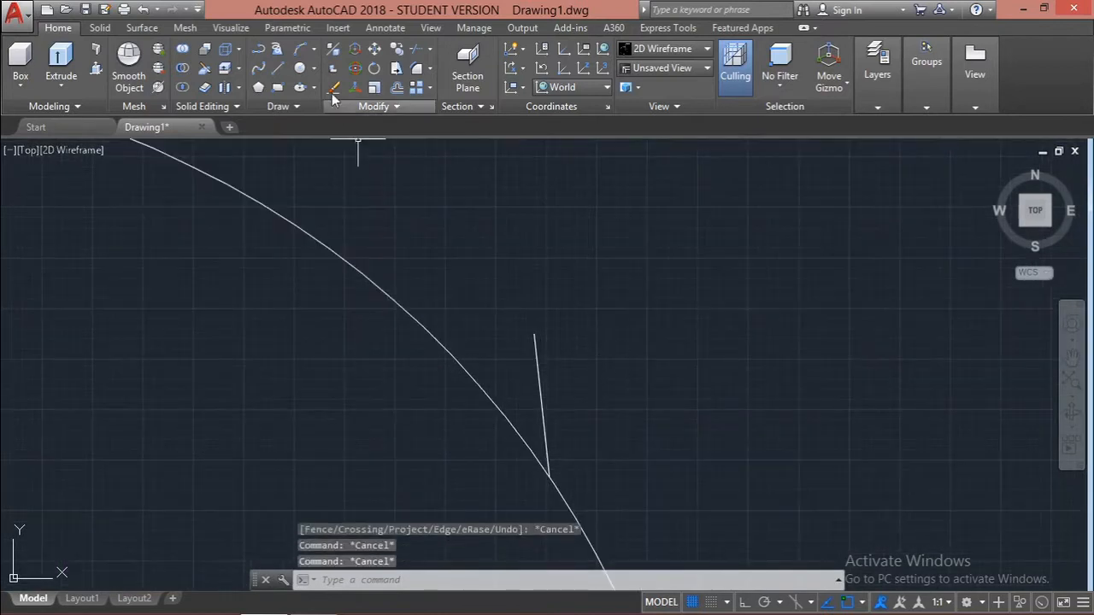
left_click(258, 68)
left_click(535, 335)
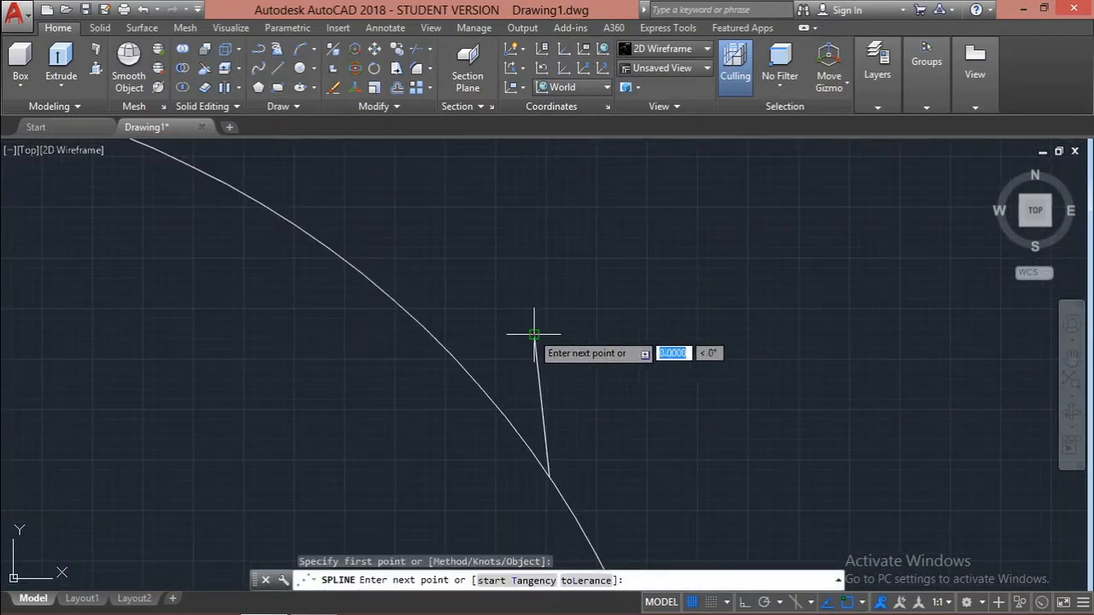
left_click(551, 254)
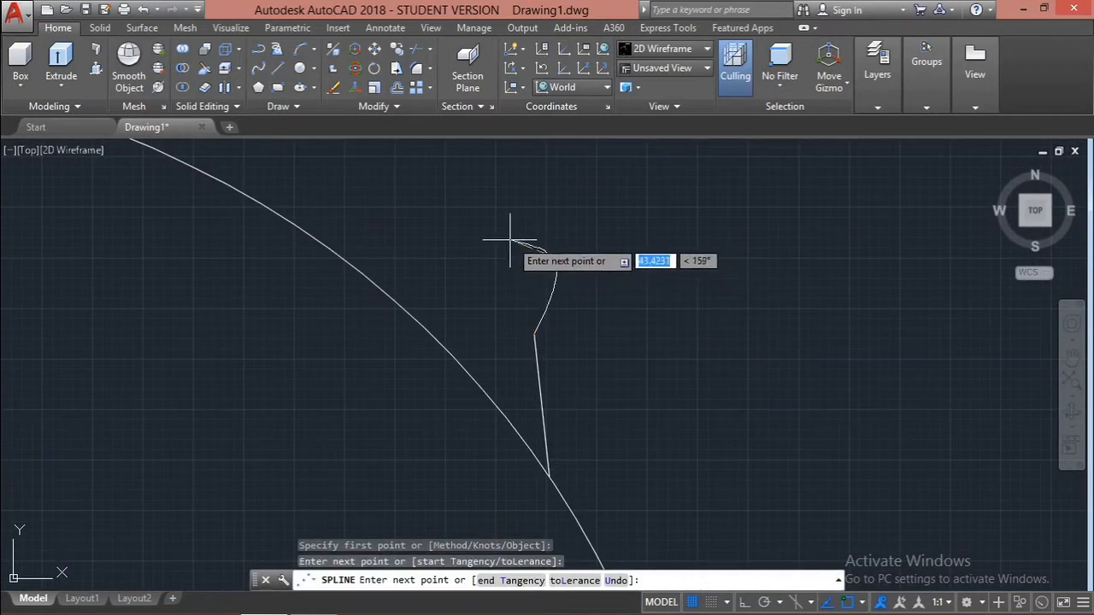
left_click(561, 239)
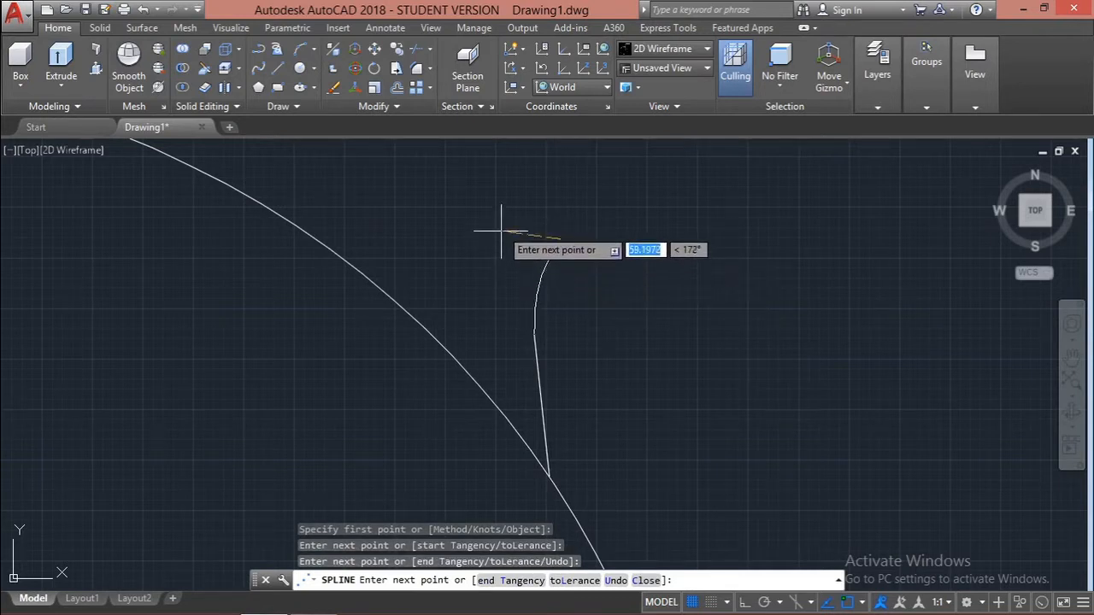
left_click(576, 235)
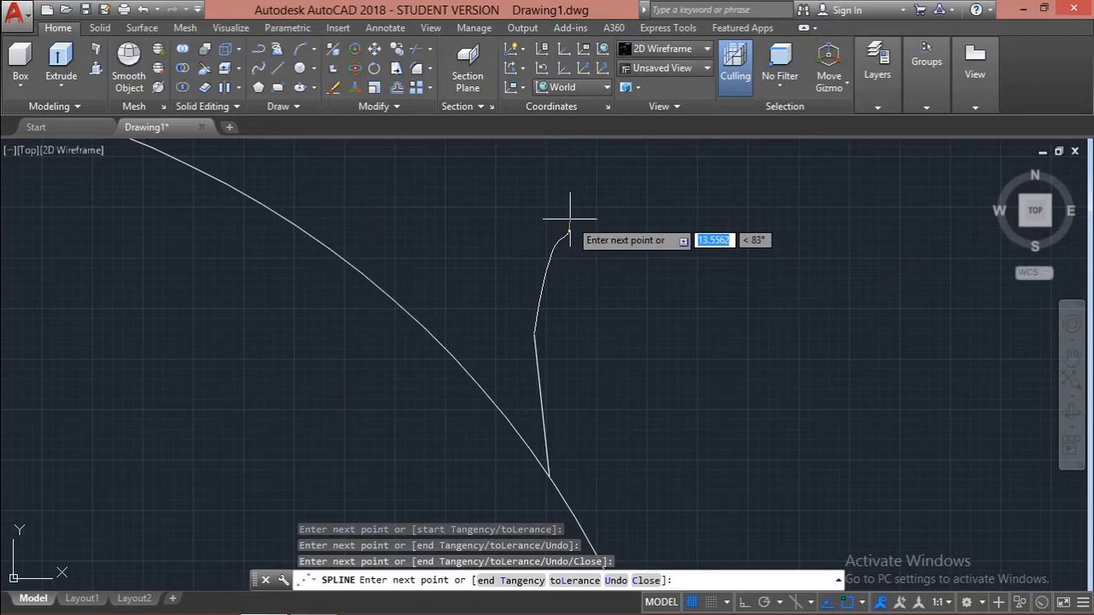
key("Return")
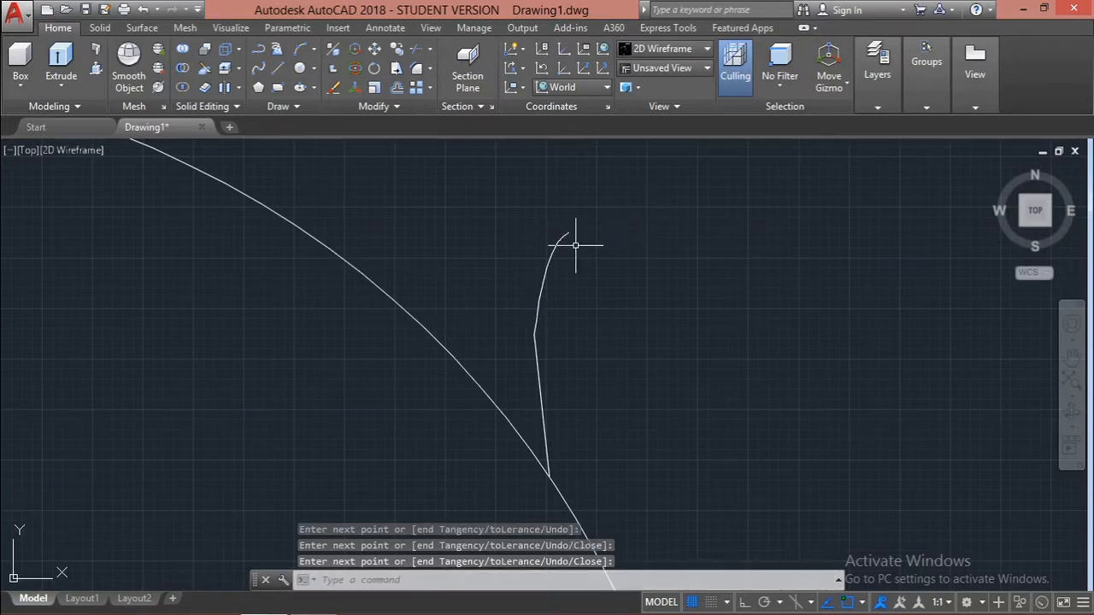
Step: With Ortho on, draw a short vertical line upward from the spline's upper end
scroll(571, 251, "down", 1)
scroll(606, 259, "up", 1)
key("Escape")
type("l")
key("Return")
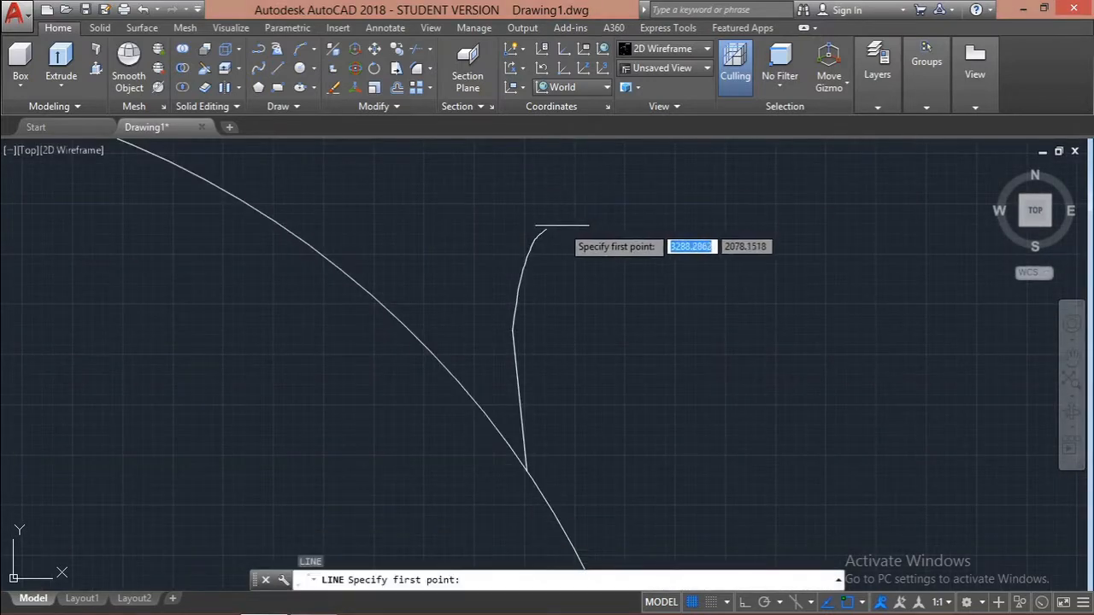
left_click(544, 228)
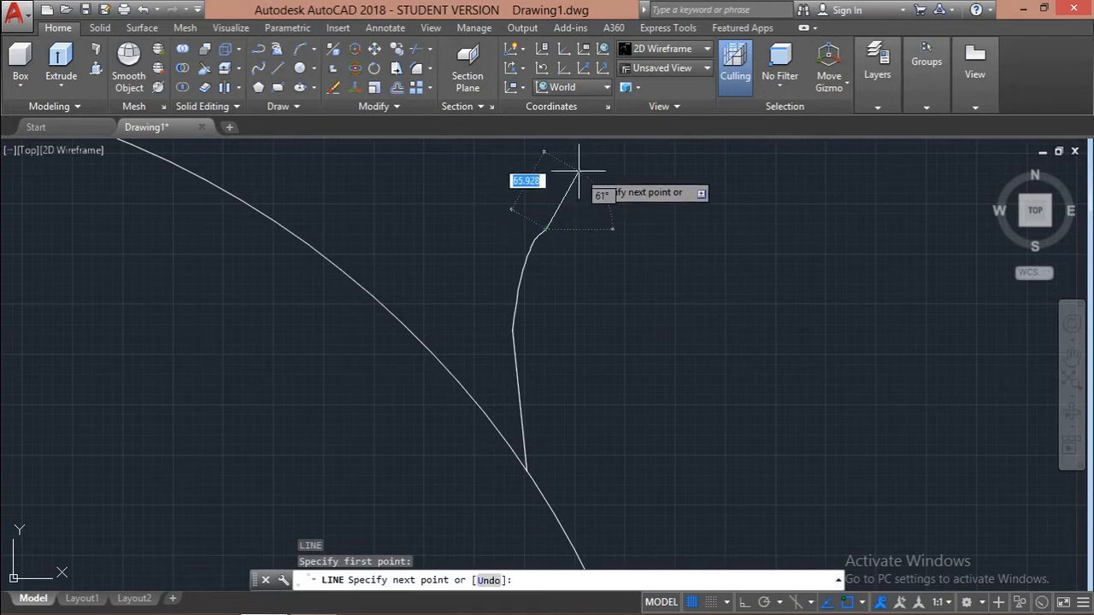
key("F8")
left_click(549, 176)
key("Escape")
key("Escape")
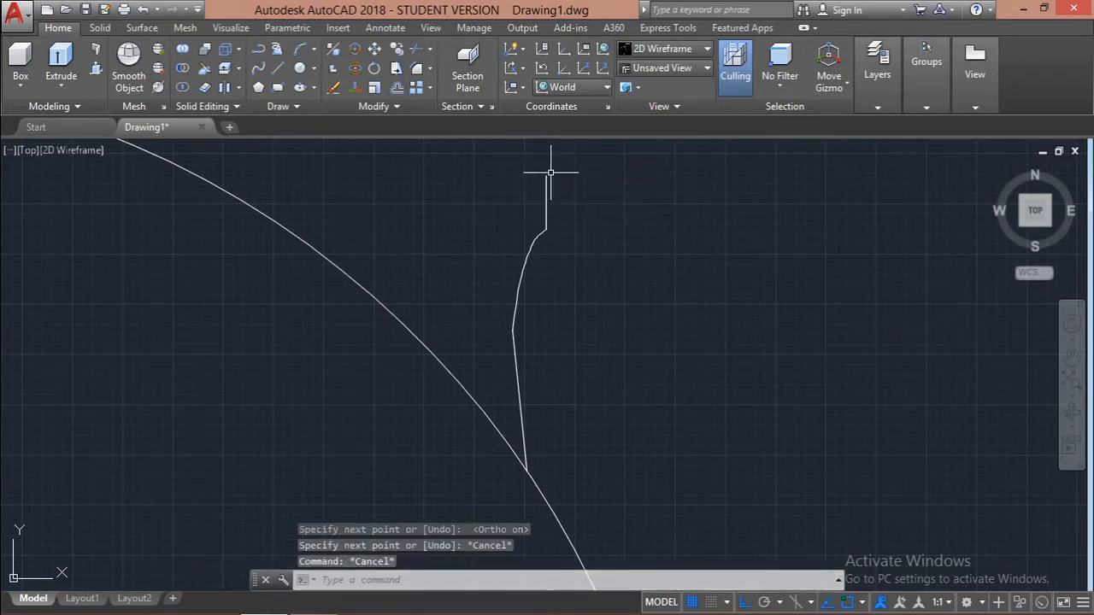
Step: From the vertical line's top, draw a stepped line left, down, left across the circle, and down inside it
key("space")
left_click(546, 176)
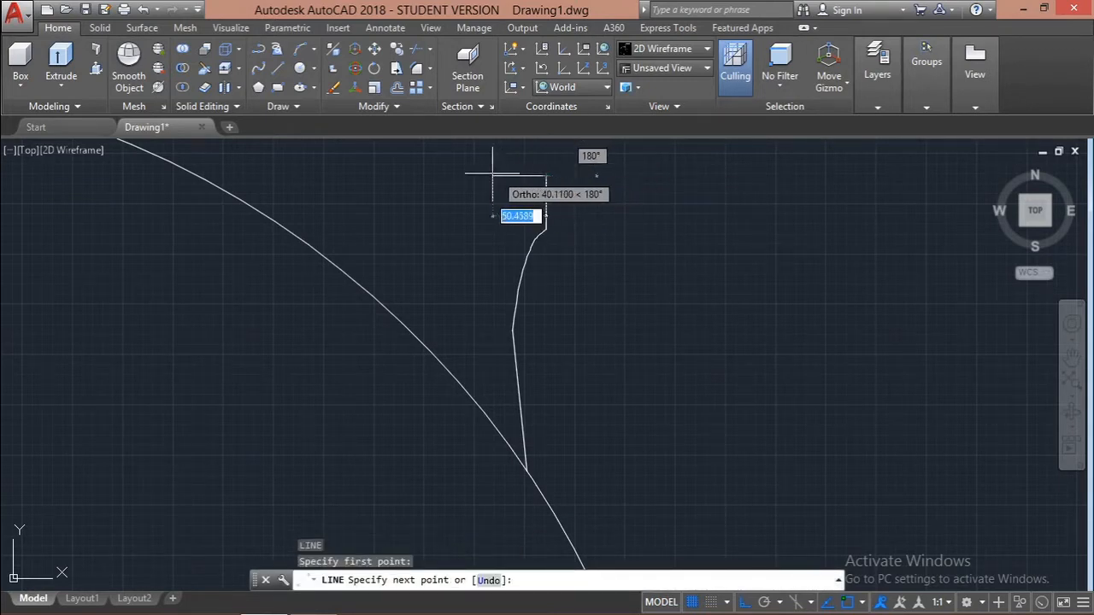
left_click(442, 176)
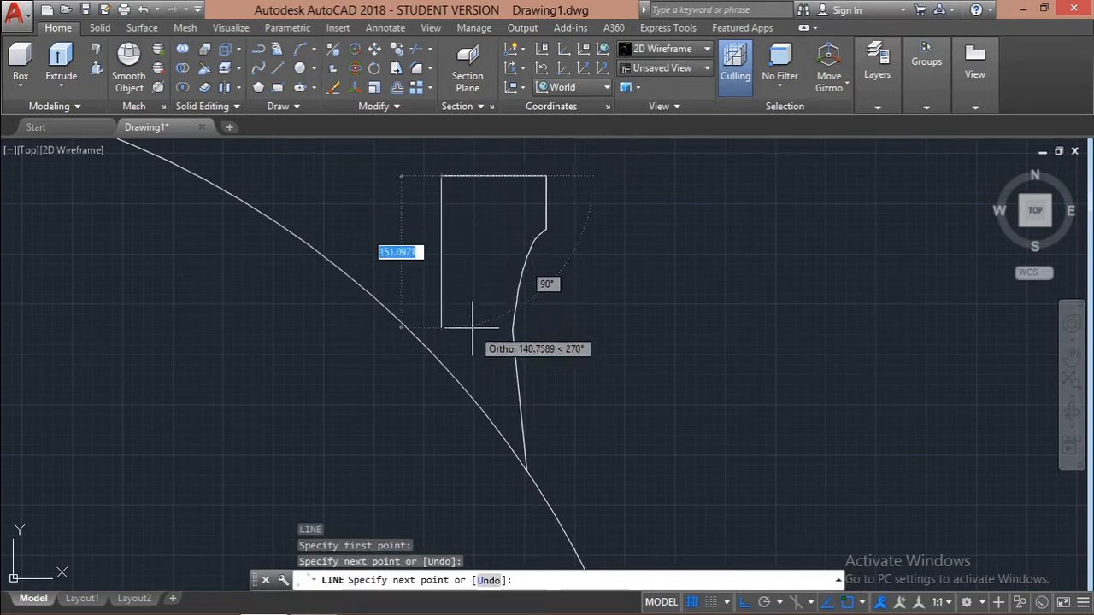
left_click(444, 270)
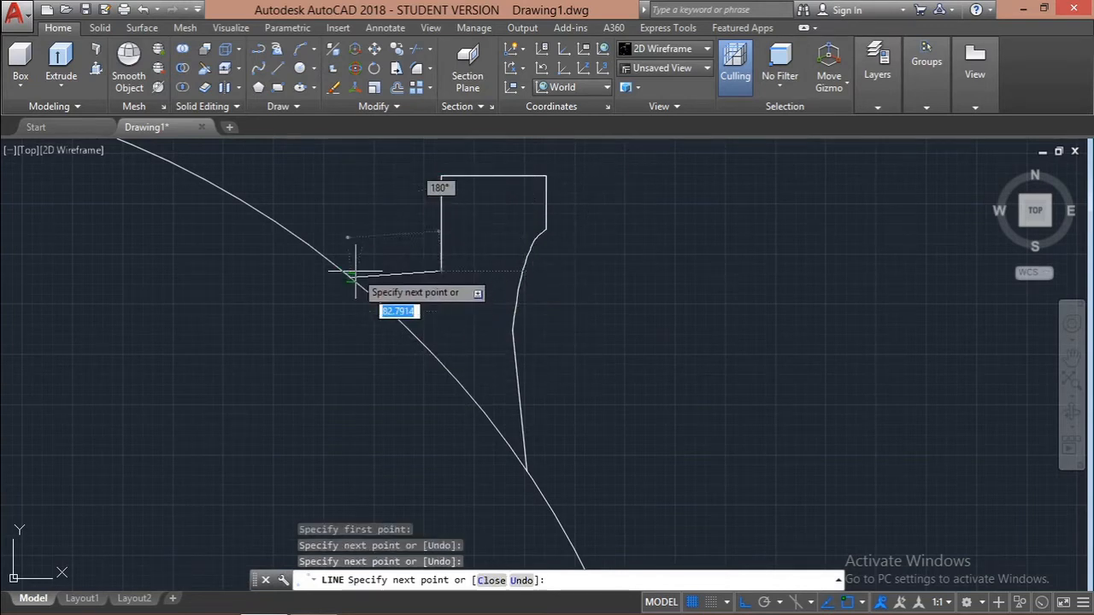
left_click(277, 270)
scroll(286, 329, "down", 2)
scroll(285, 326, "down", 2)
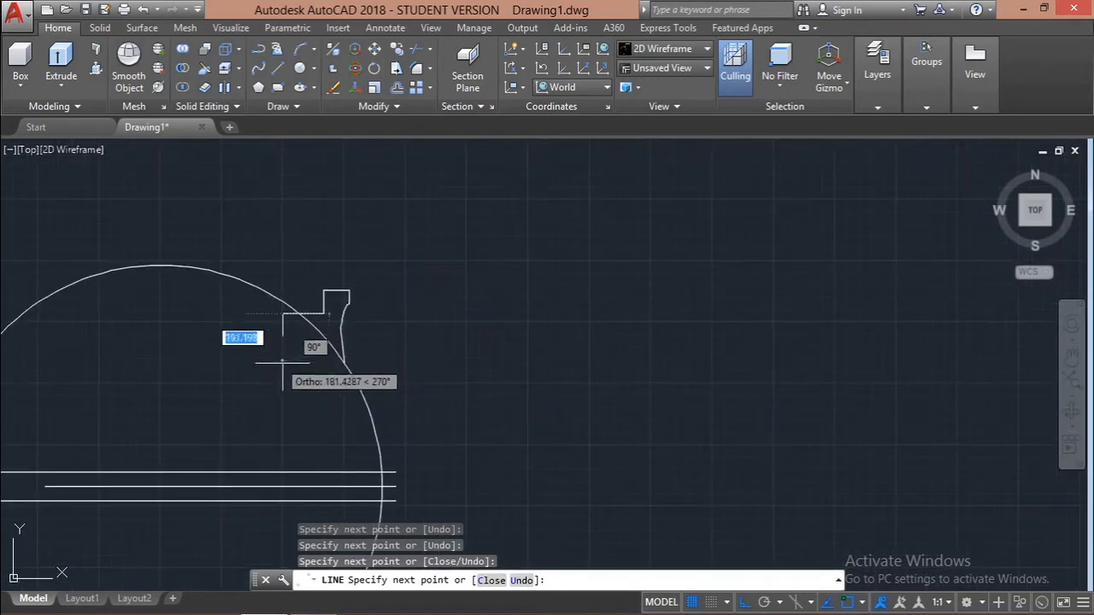
key("Escape")
Step: Copy the circle horizontally to the left from its right quadrant point, so its edge meets the stepped line's lower end
scroll(466, 342, "down", 2)
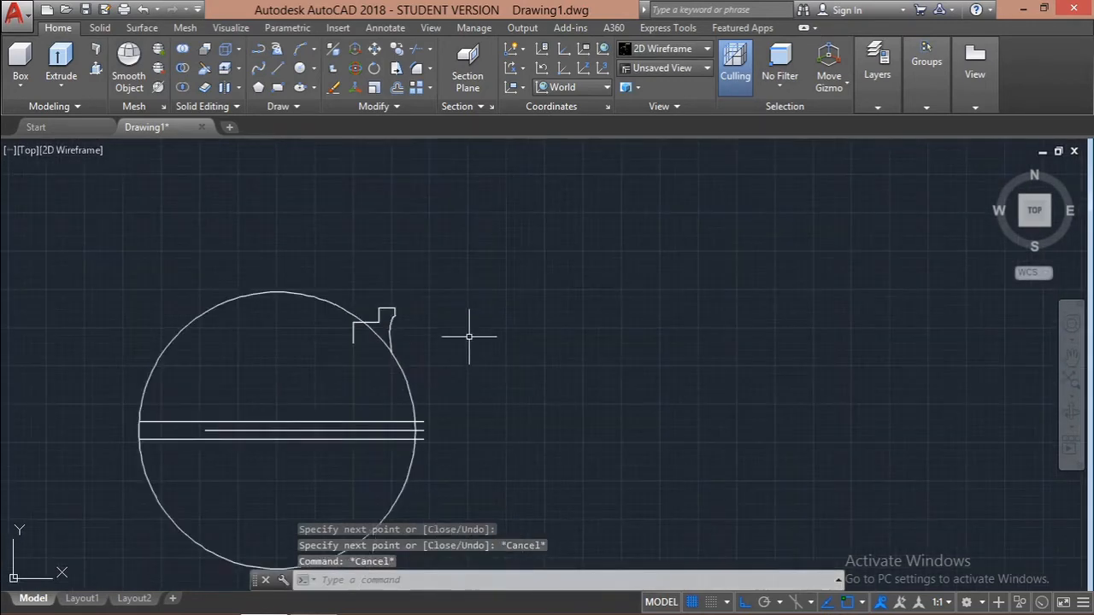
left_click(411, 466)
type("Co")
key("Return")
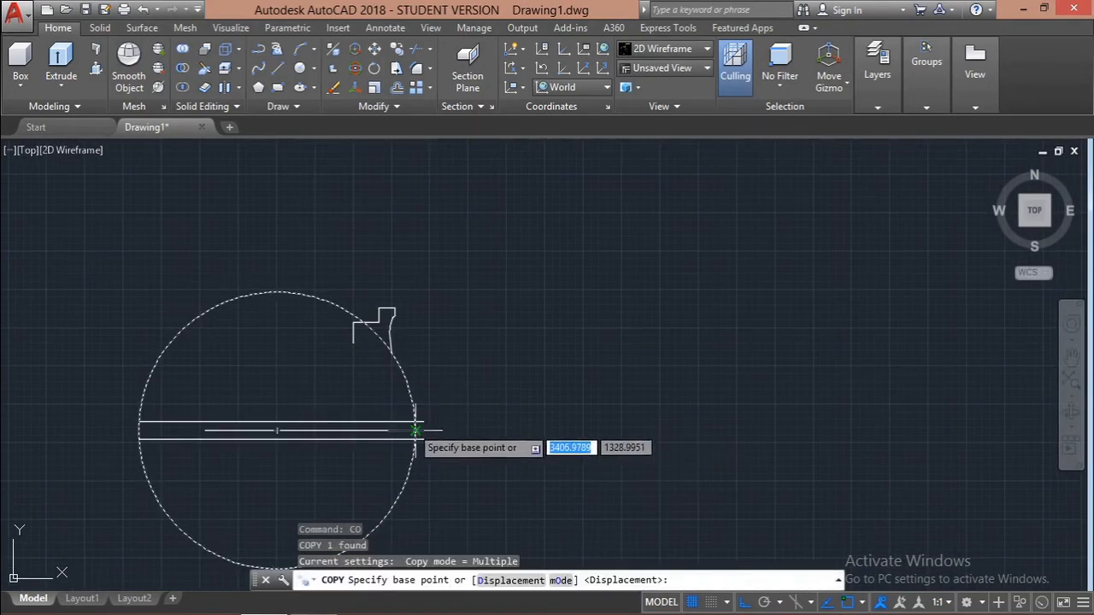
left_click(416, 430)
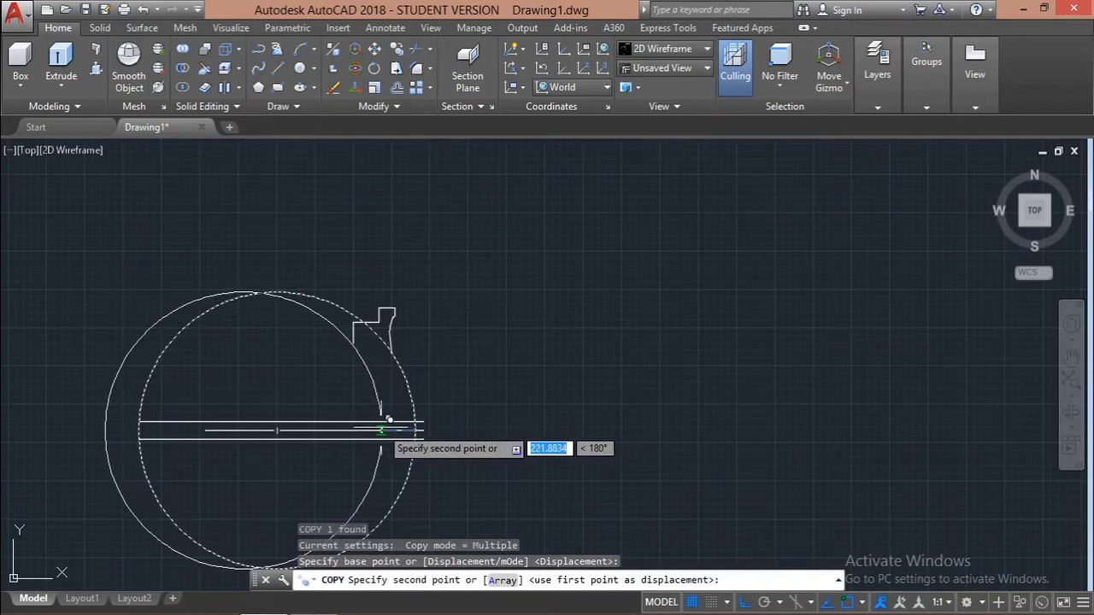
left_click(395, 424)
key("Escape")
Step: From the stepped line's intersection with the copied circle, draw connected lines left, up, left, up and left inside the circles
scroll(317, 366, "up", 4)
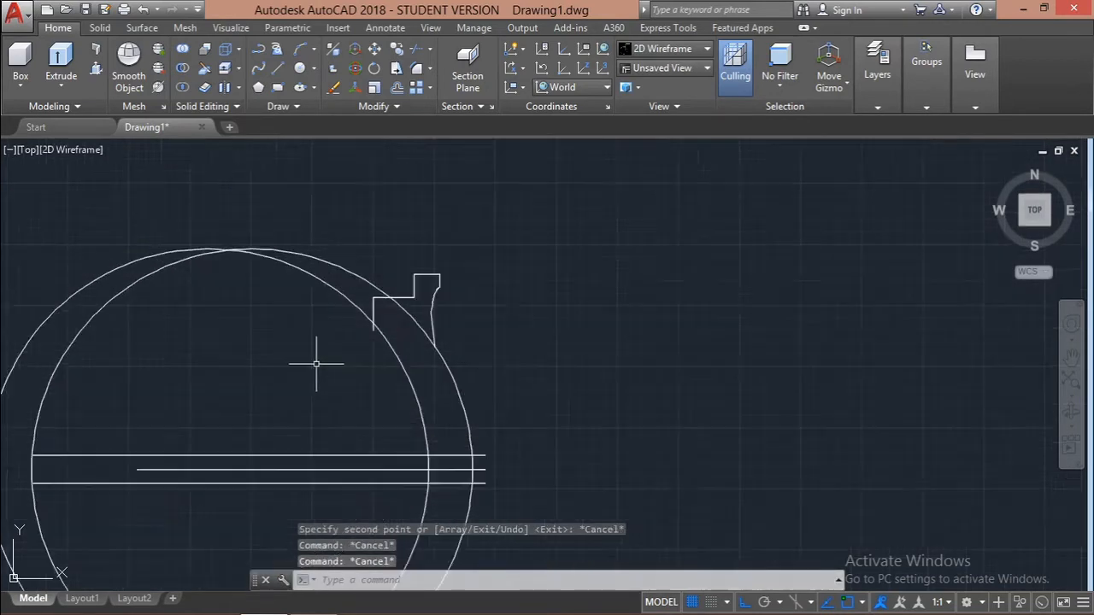
type("l")
key("Return")
left_click(406, 298)
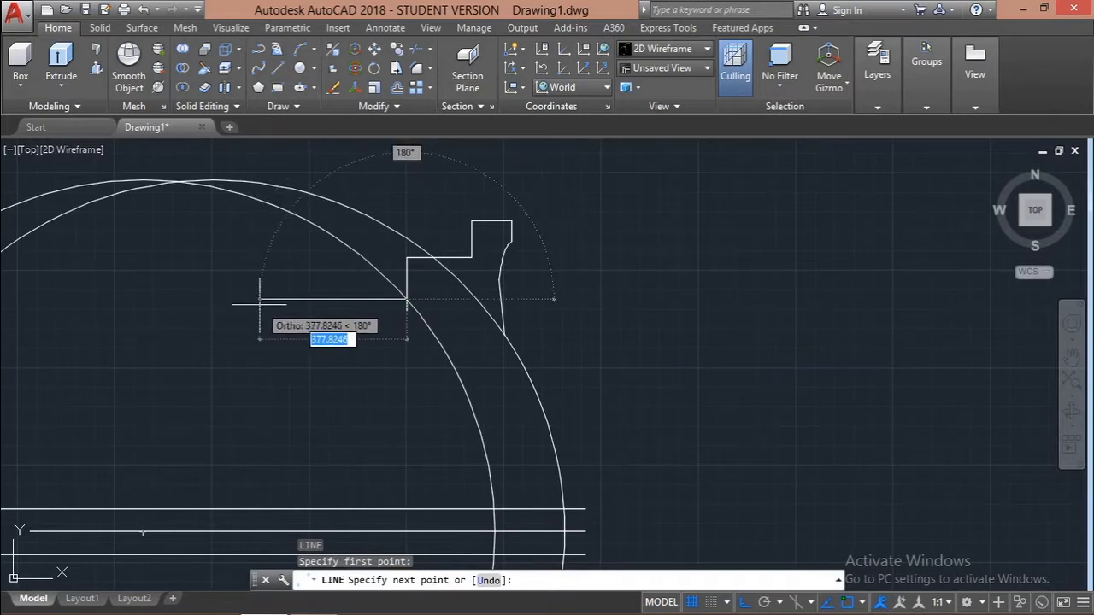
left_click(271, 303)
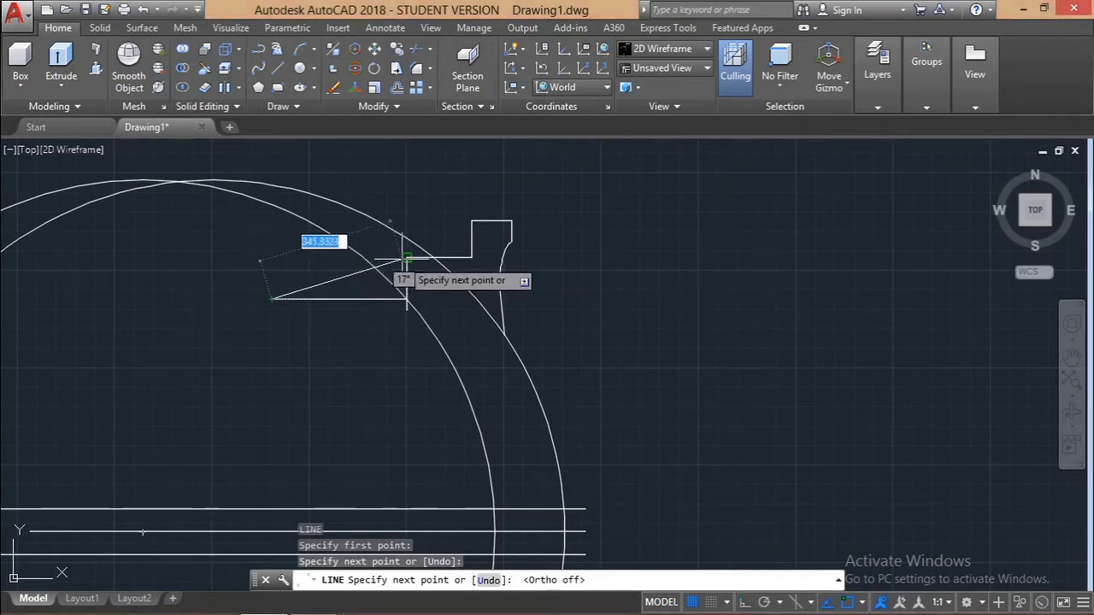
left_click(271, 256)
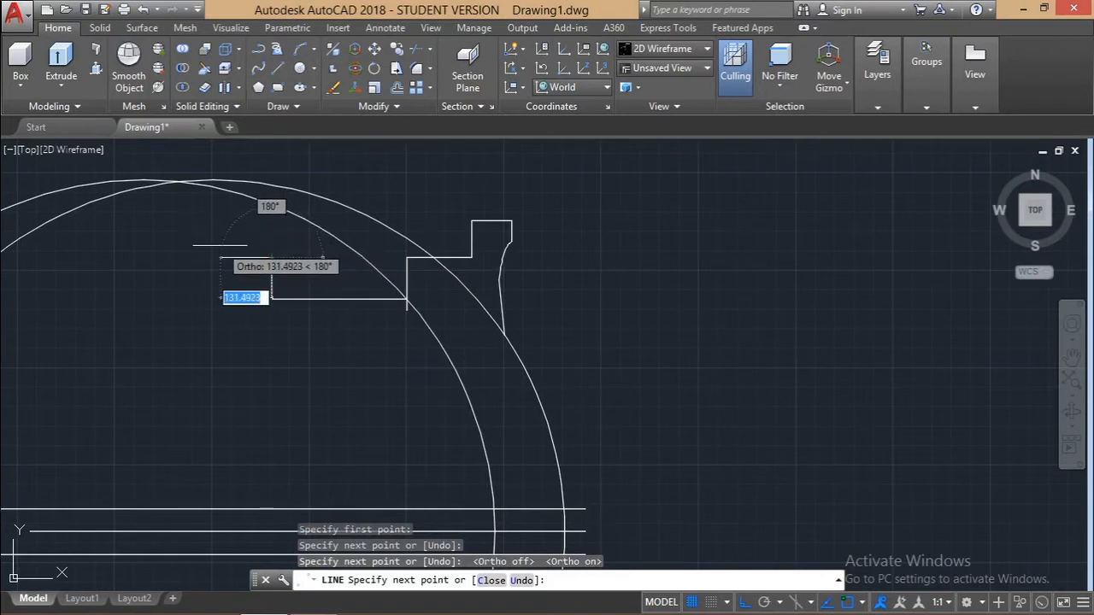
left_click(230, 247)
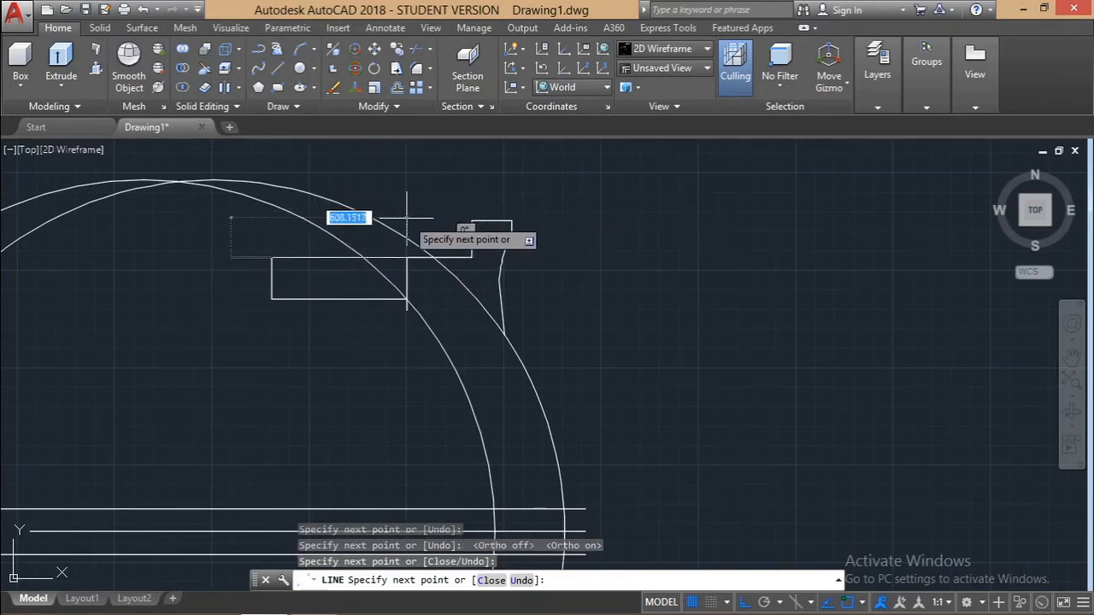
left_click(266, 218)
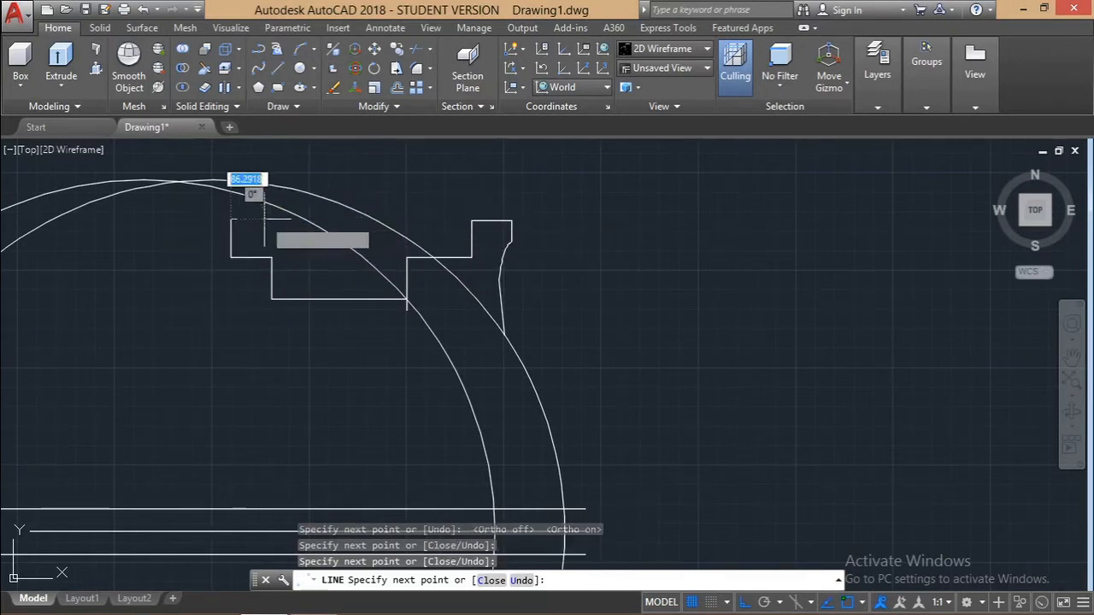
left_click(182, 224)
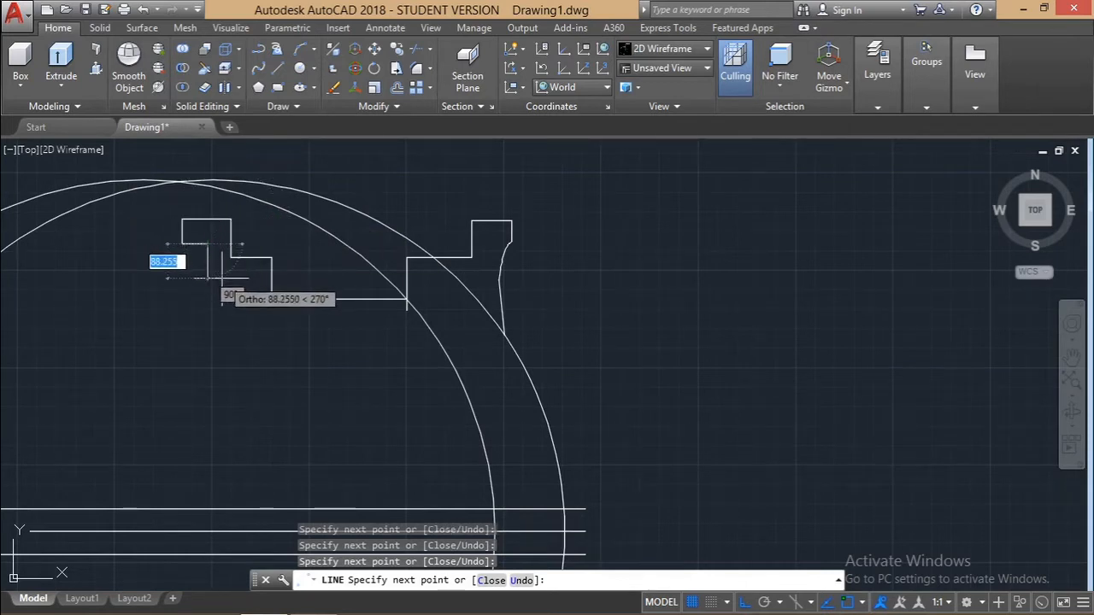
Step: Continue the outline back down to the right in steps below the first profile, ending just past the copied circle
left_click(248, 278)
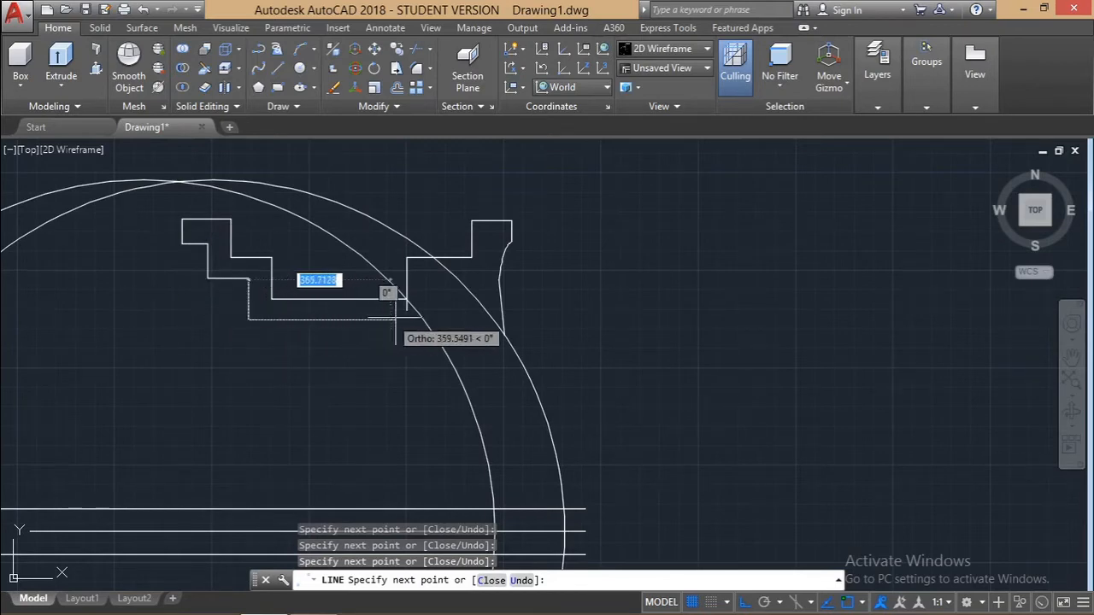
left_click(431, 312)
key("Escape")
Step: Using the whole figure as cutting edges, trim the copied circle between the stepped lines and the line ends overshooting that circle
scroll(554, 410, "down", 4)
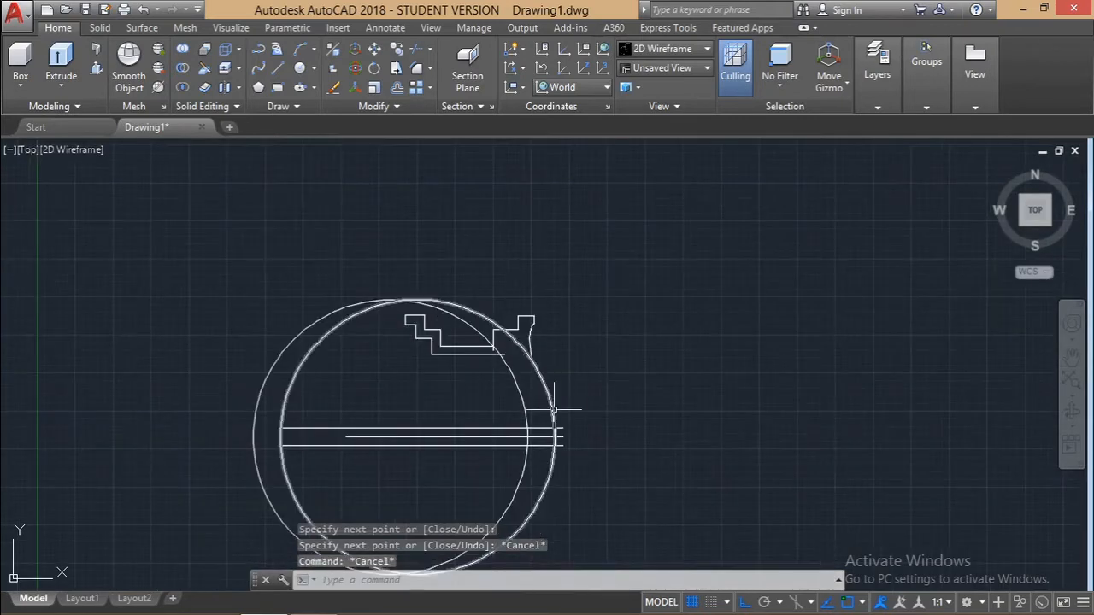
scroll(565, 453, "up", 2)
scroll(601, 452, "down", 3)
left_click(628, 517)
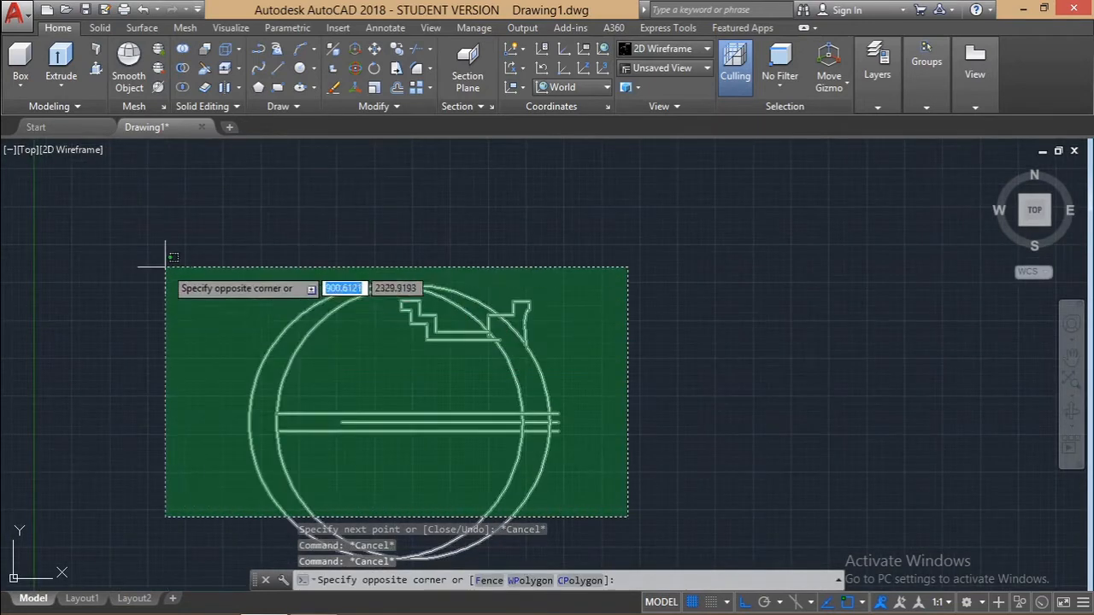
left_click(168, 256)
type("tr")
key("Return")
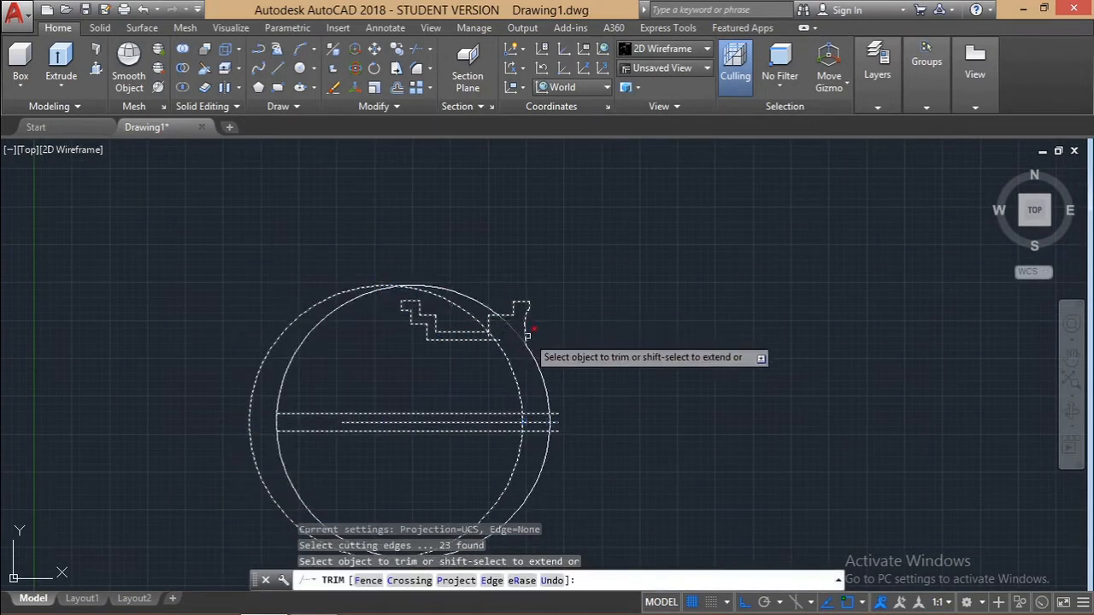
scroll(530, 334, "up", 5)
left_click(388, 326)
left_click(372, 321)
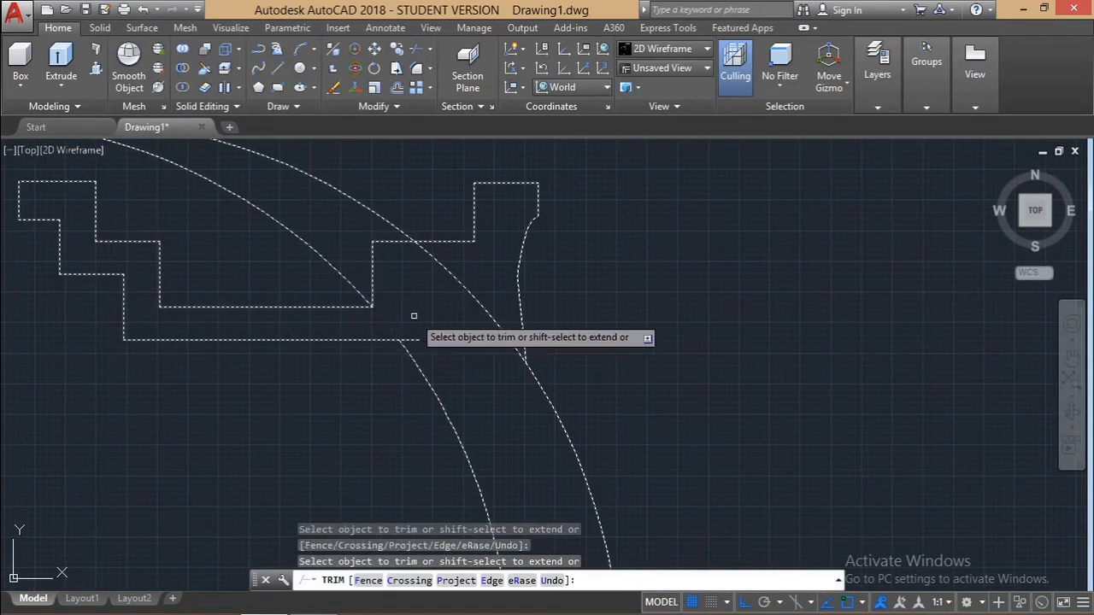
left_click(417, 340)
Step: Trim the original circle's arc under the spline detail and both circles' arcs above the stepped profile
left_click(495, 321)
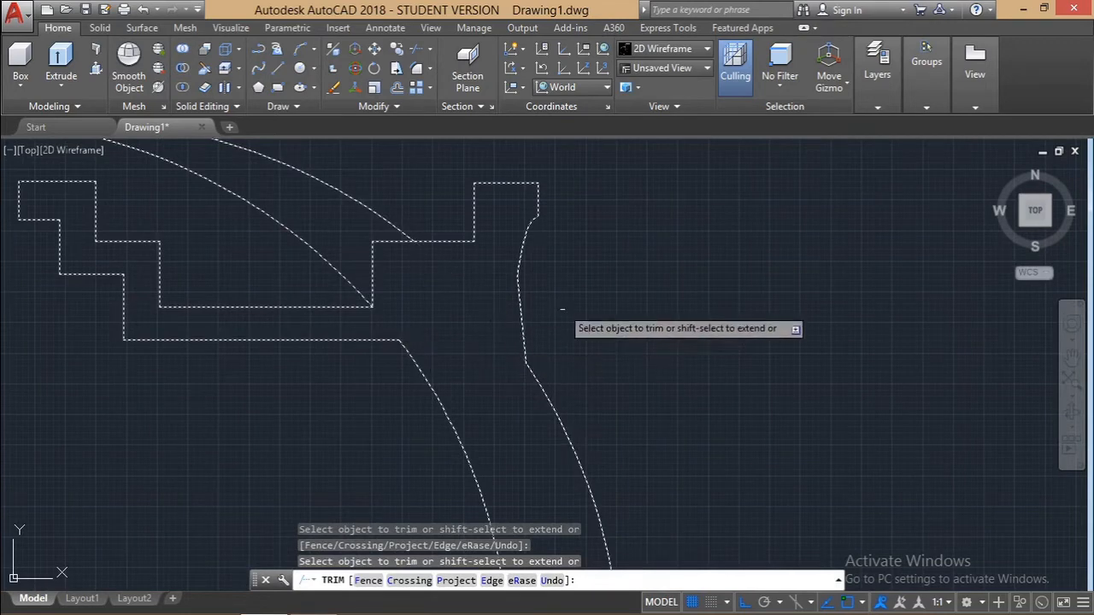
left_click(394, 229)
left_click(331, 267)
Step: Trim both right-hand arcs back to the middle horizontal line, removing their parts below it
scroll(257, 270, "down", 3)
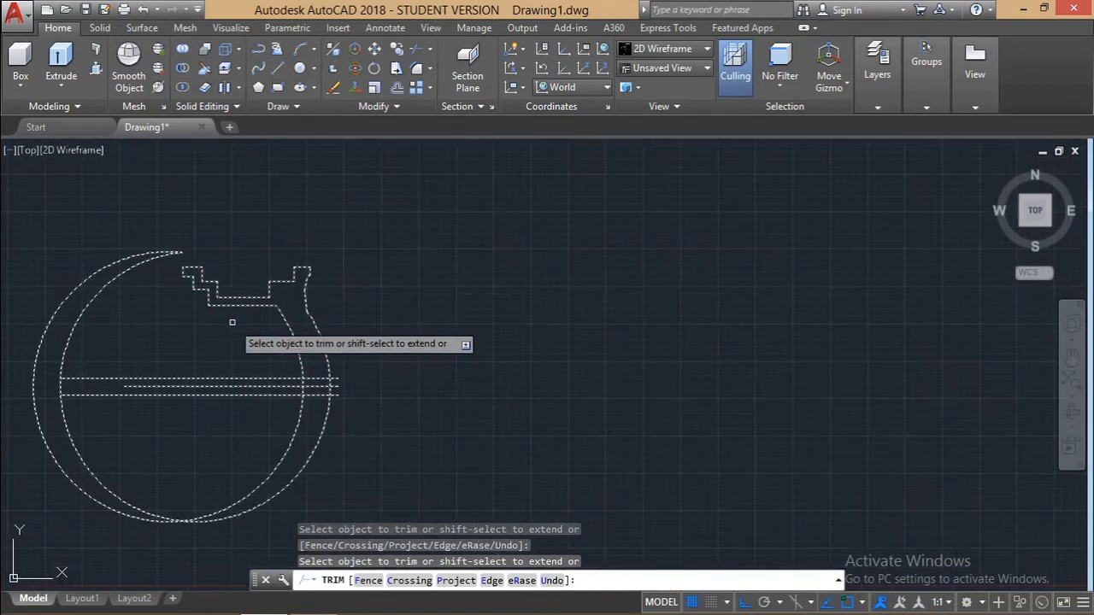
scroll(308, 411, "up", 4)
left_click(298, 399)
left_click(364, 393)
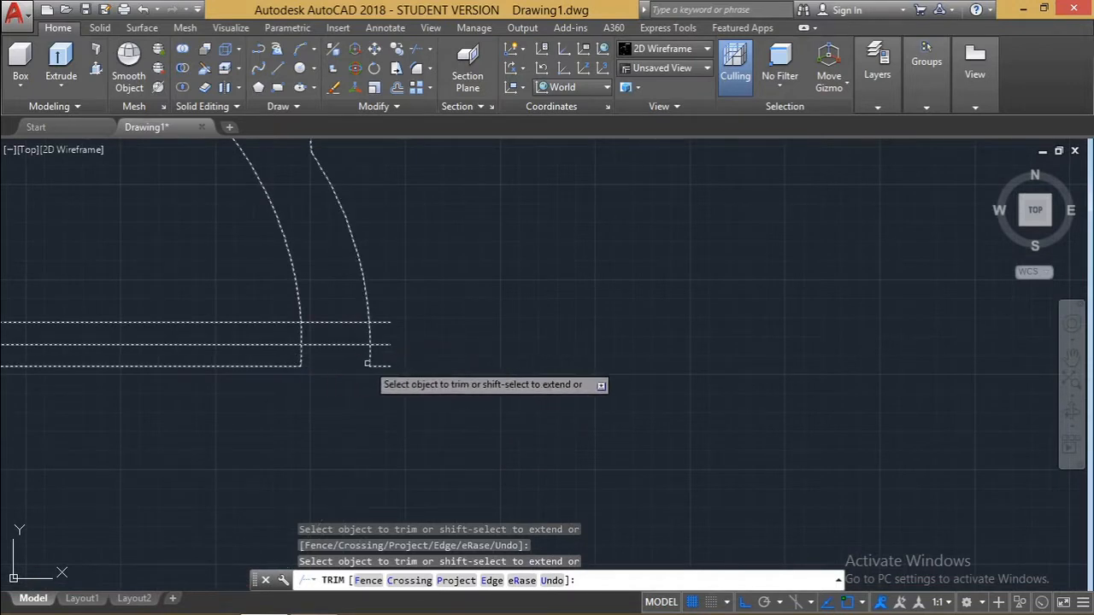
left_click(370, 357)
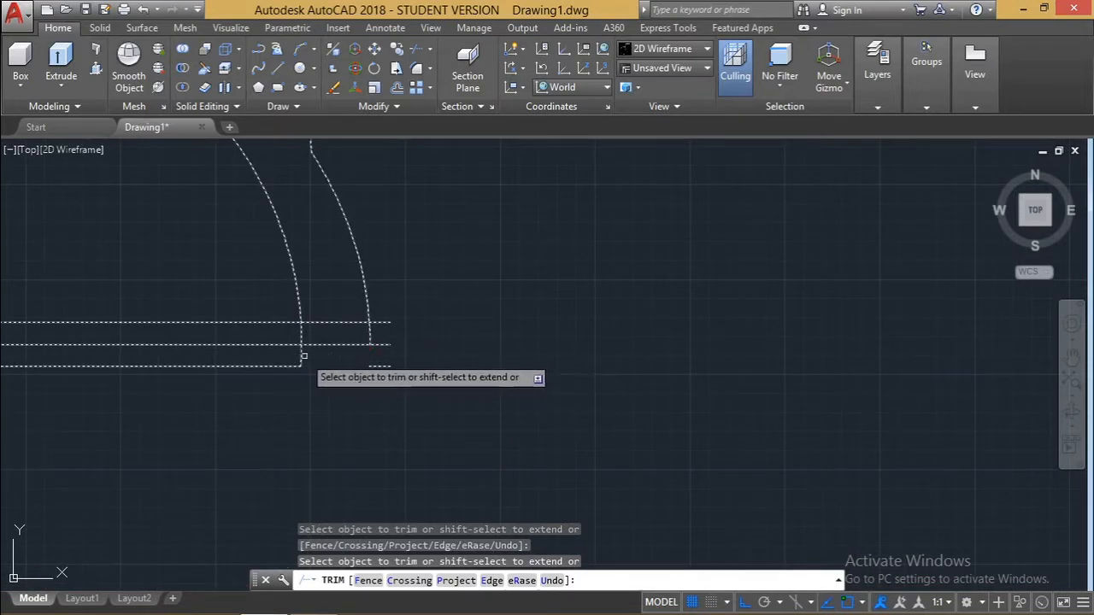
Step: Trim the uppermost horizontal line on both sides of the two arcs and erase its remaining piece between them
left_click(380, 323)
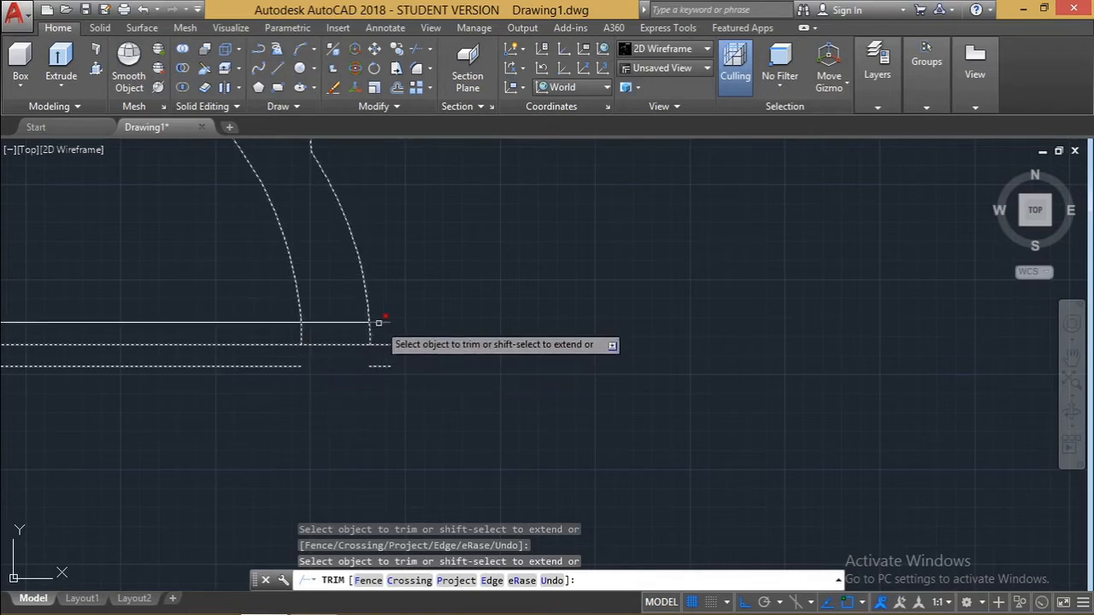
left_click(292, 324)
left_click(324, 322)
key("Escape")
left_click(335, 322)
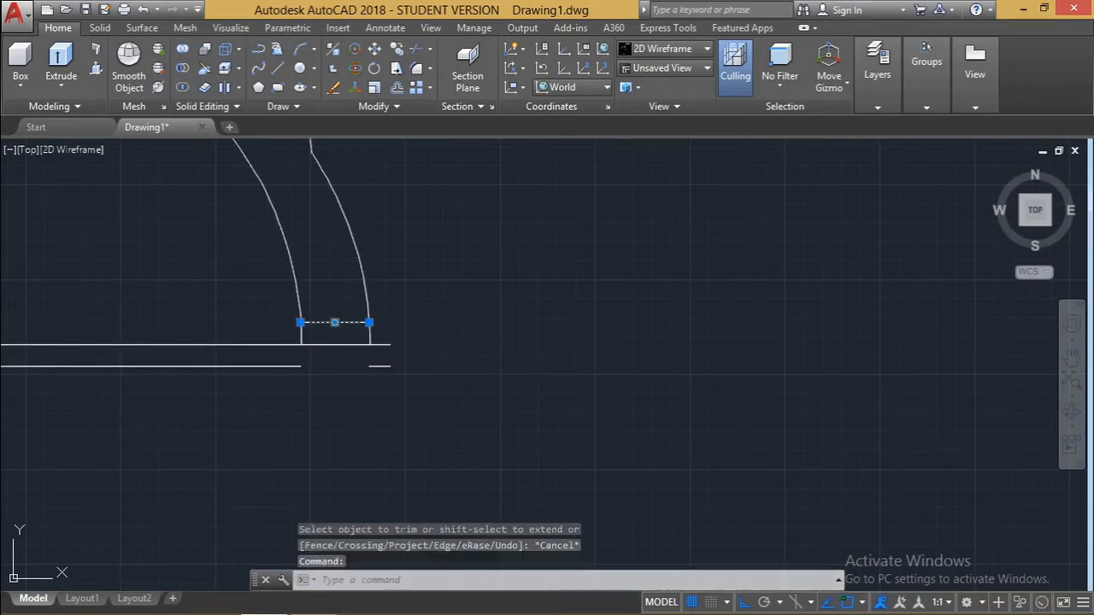
key("Delete")
Step: Erase both leftover circle arcs on the left side of the figure
scroll(340, 344, "down", 4)
left_click(409, 481)
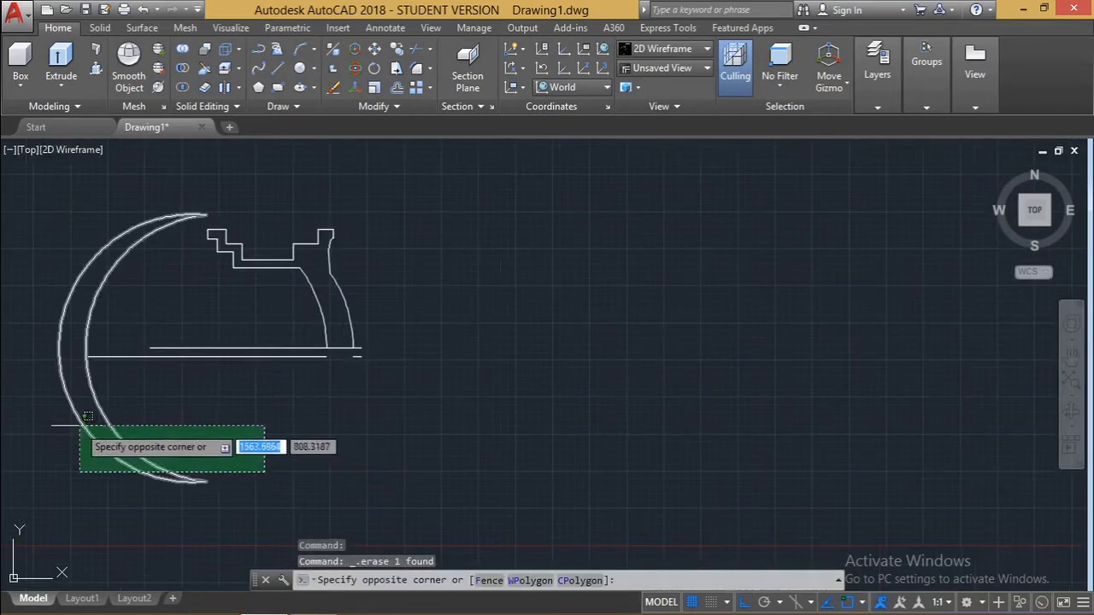
left_click(94, 420)
key("Delete")
Step: Erase the lowest horizontal line and its short leftover piece beside the outer arc
scroll(359, 356, "up", 4)
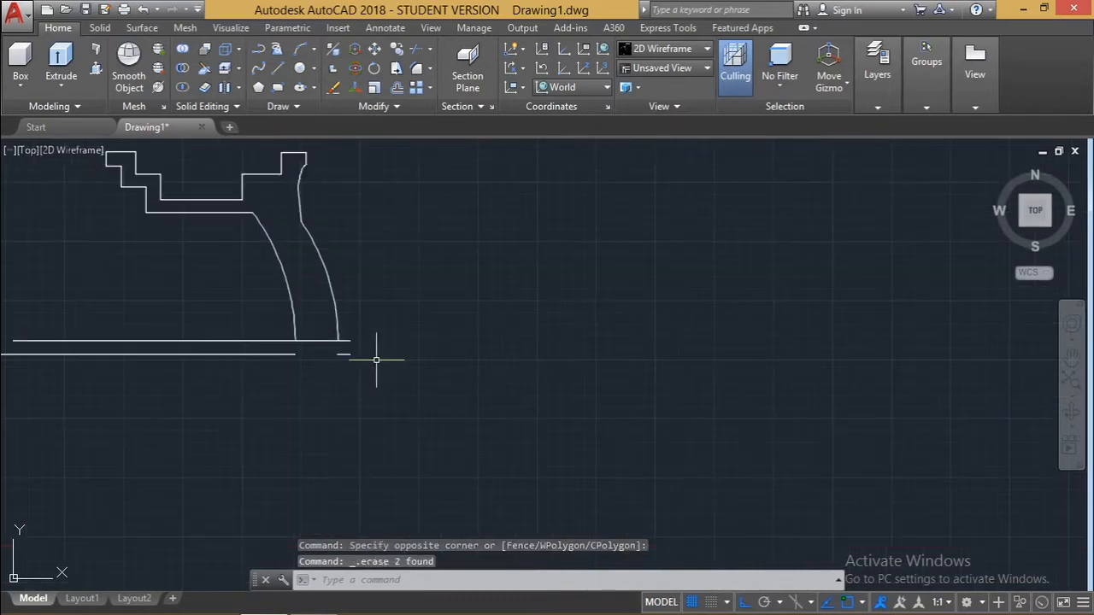
left_click(368, 339)
left_click(321, 357)
key("Delete")
left_click(253, 362)
left_click(245, 341)
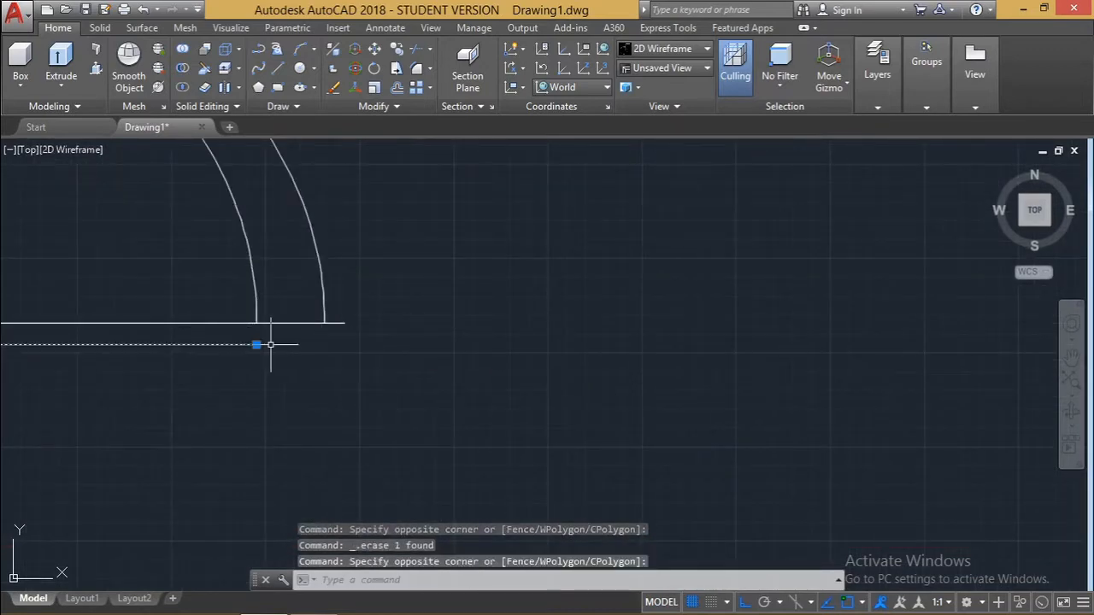
key("Delete")
key("Escape")
key("Escape")
key("Escape")
Step: Draw a circle of radius about 61 to the right of the profile, centred level with the remaining horizontal line
scroll(385, 345, "down", 2)
scroll(402, 349, "up", 2)
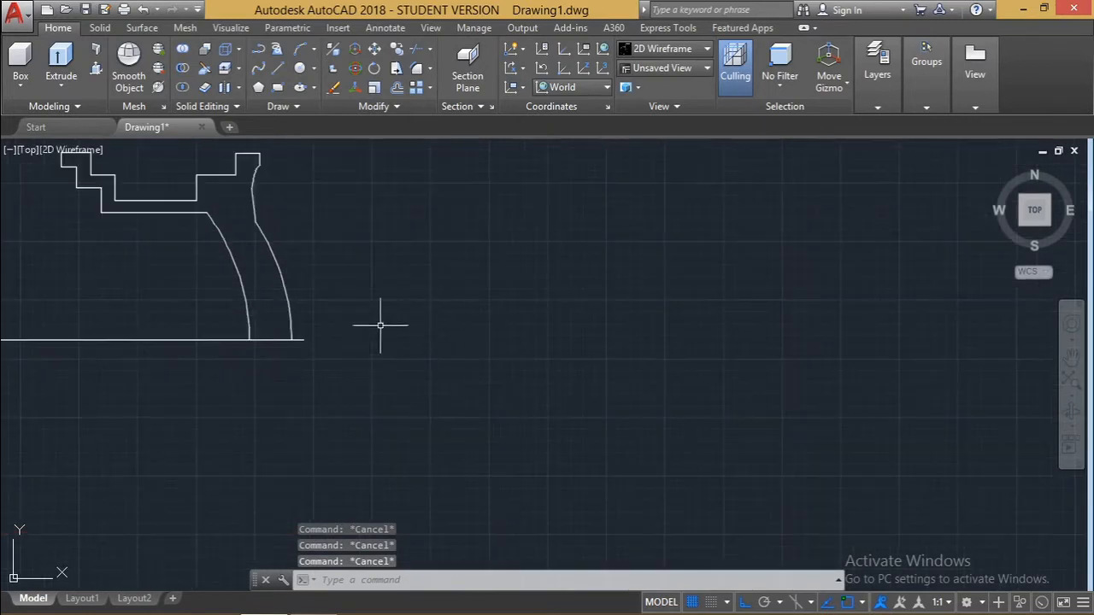
type("c")
key("Return")
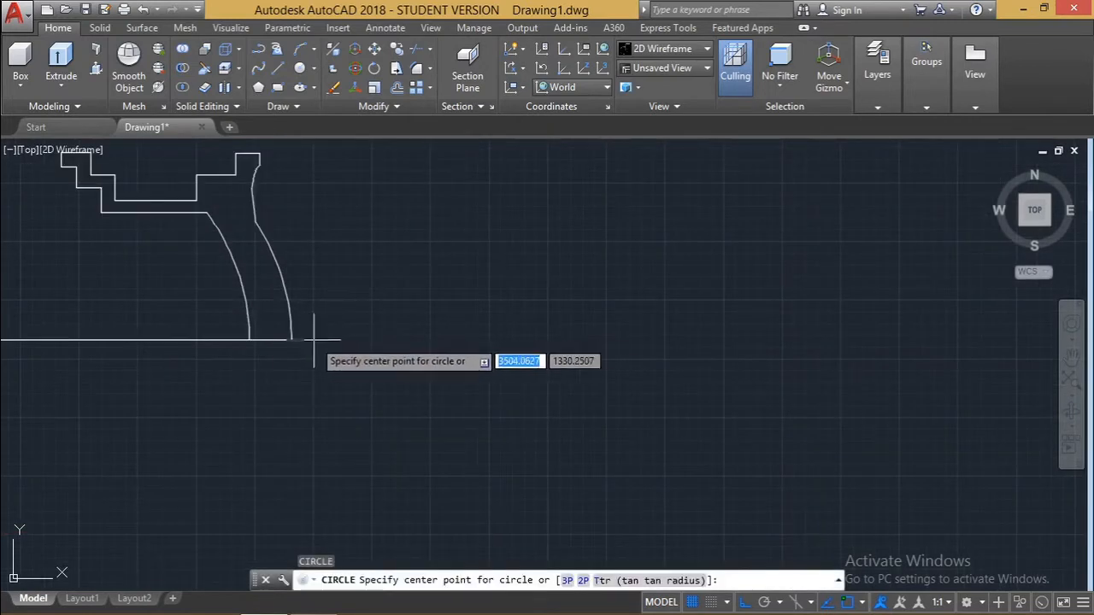
left_click(431, 340)
left_click(446, 347)
key("Escape")
key("Escape")
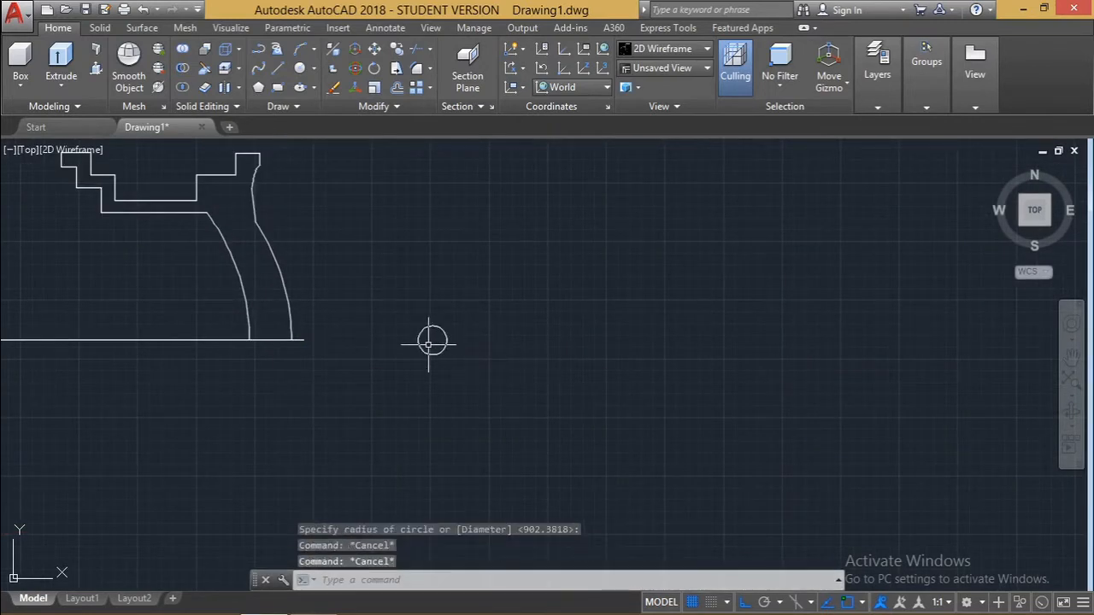
Step: Draw a larger circle of radius about 160 directly above the small circle
type("c")
key("Return")
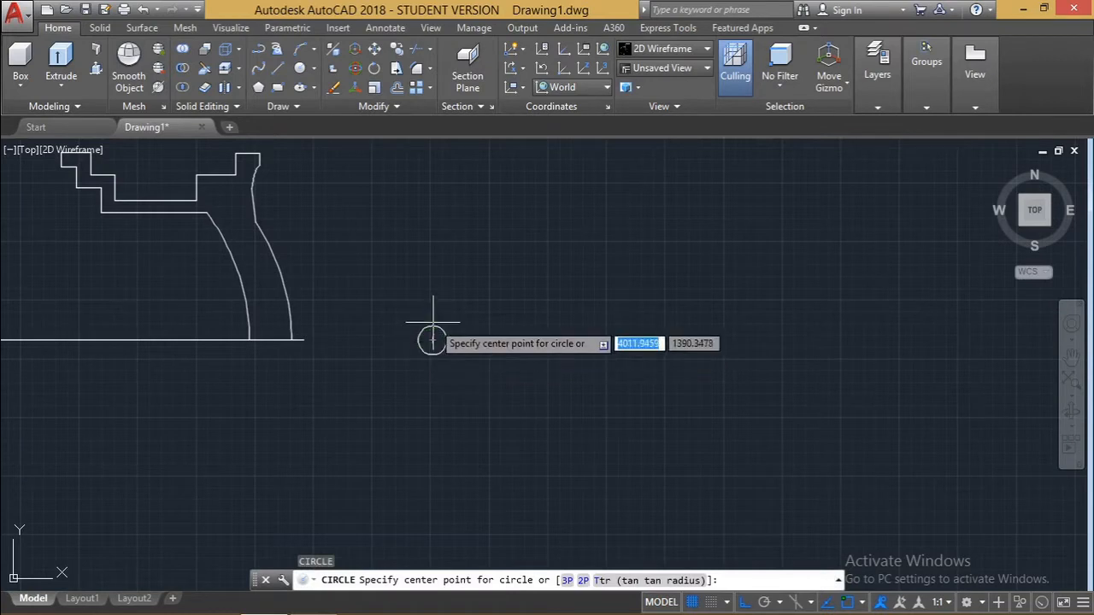
left_click(432, 255)
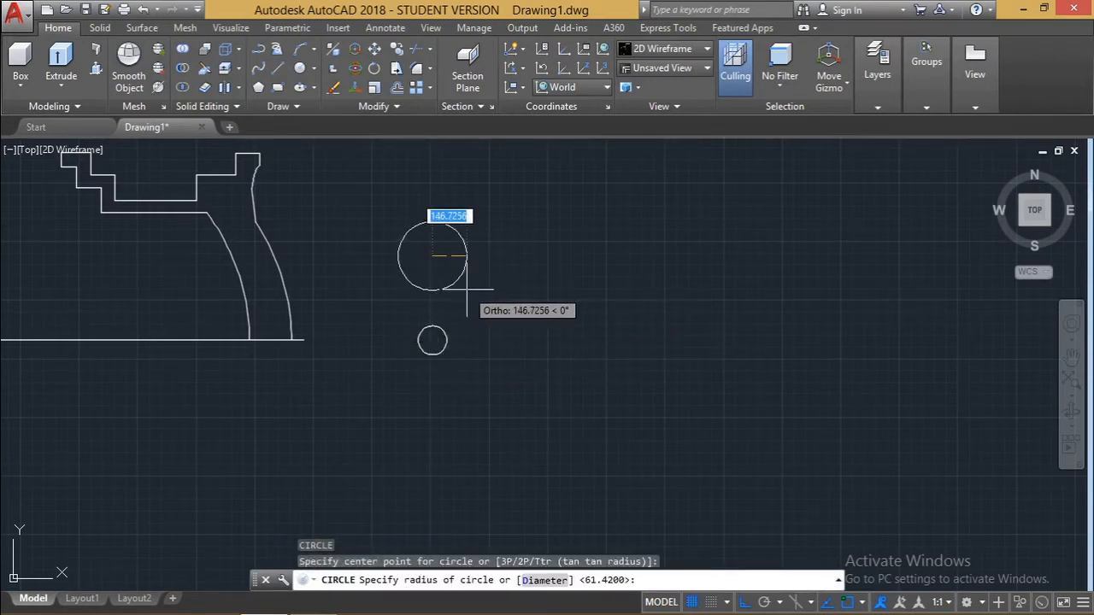
key("Escape")
Step: Move the larger circle slightly straight down by its centre, keeping a gap above the small circle
left_click(461, 283)
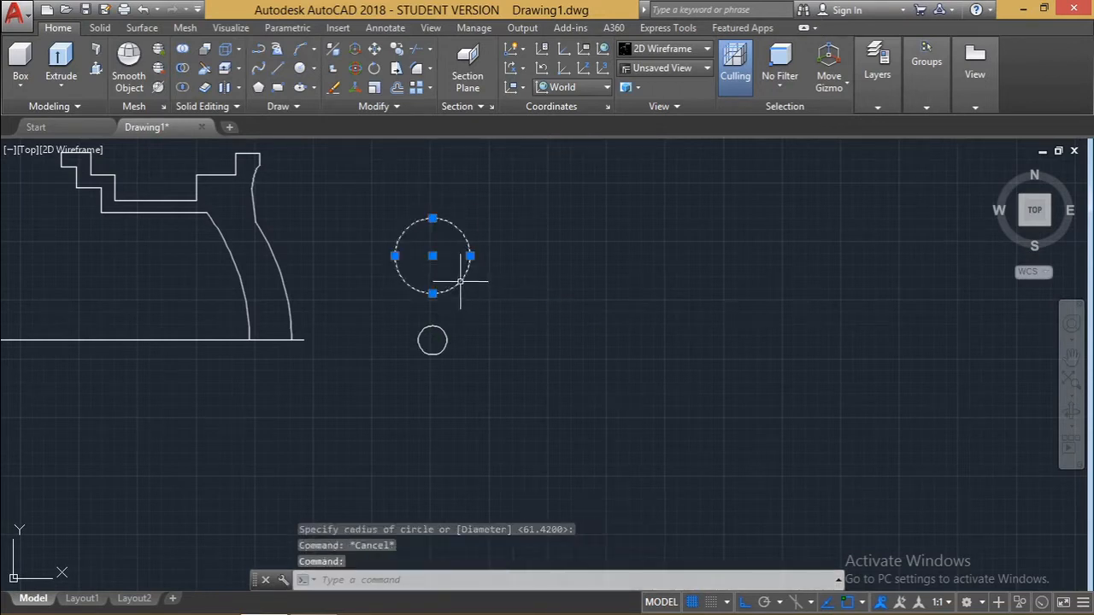
left_click(432, 254)
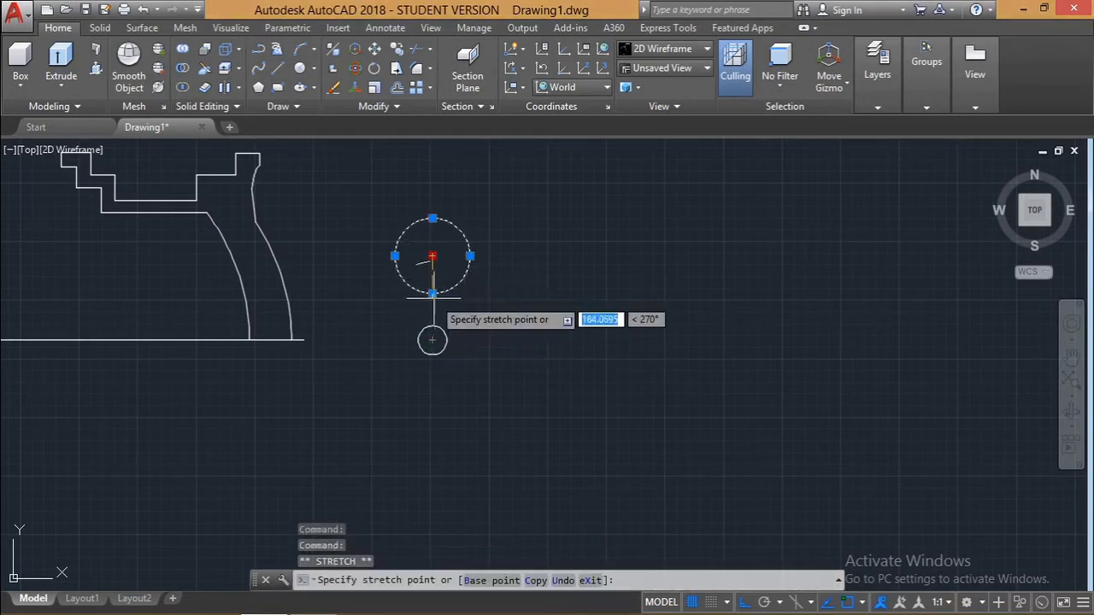
key("Escape")
key("Escape")
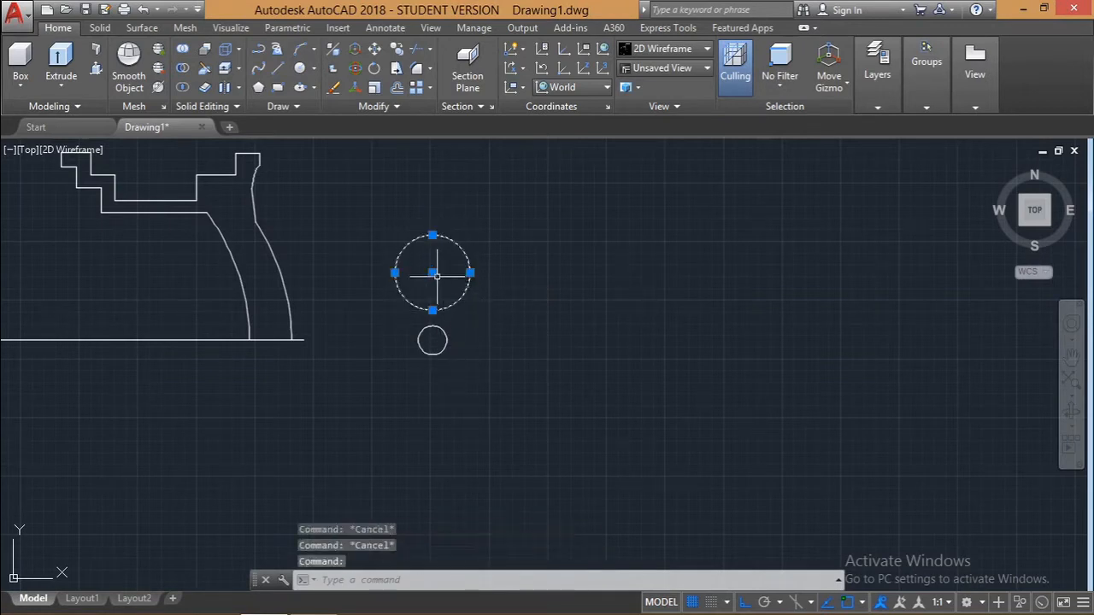
left_click(433, 274)
key("Escape")
key("Escape")
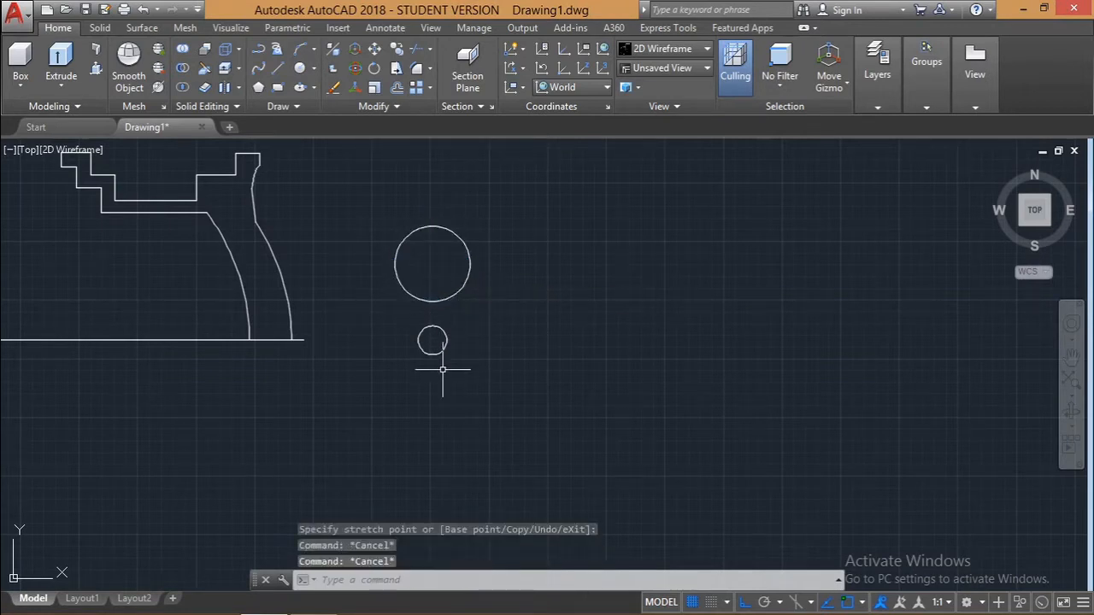
type("x")
key("Return")
key("Escape")
Step: Draw a tiny circle in the gap between the large and small circles, aligned with their centres
type("c")
key("Return")
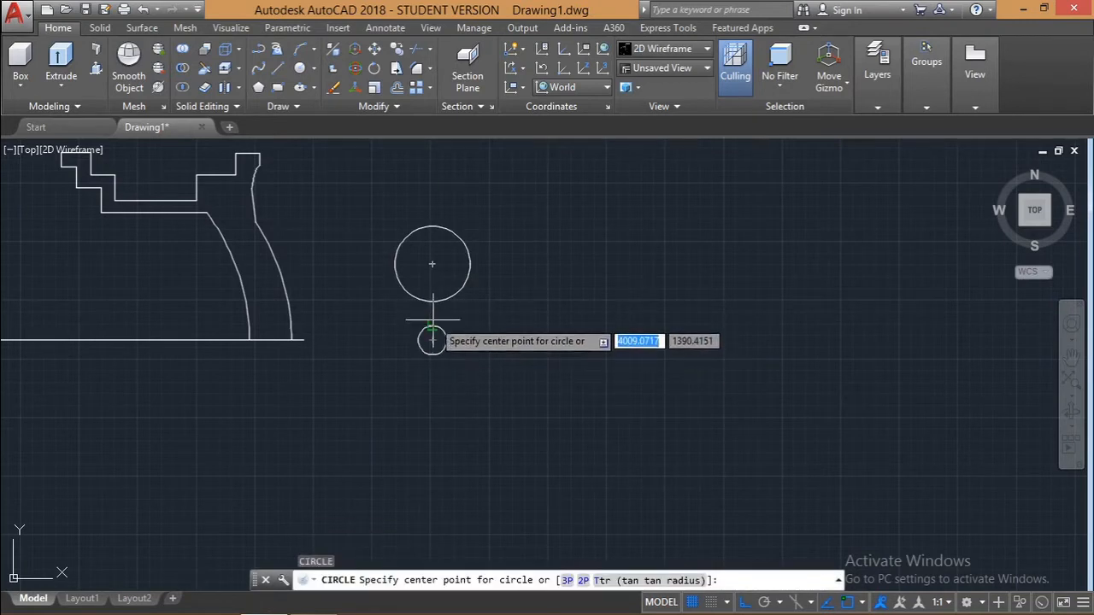
scroll(434, 334, "up", 4)
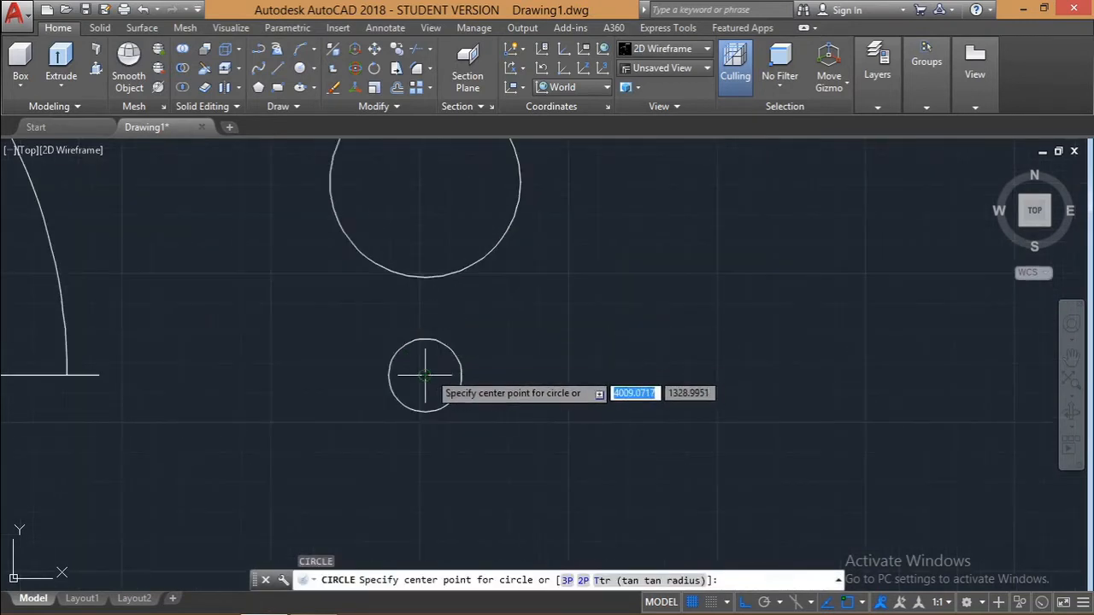
left_click(425, 309)
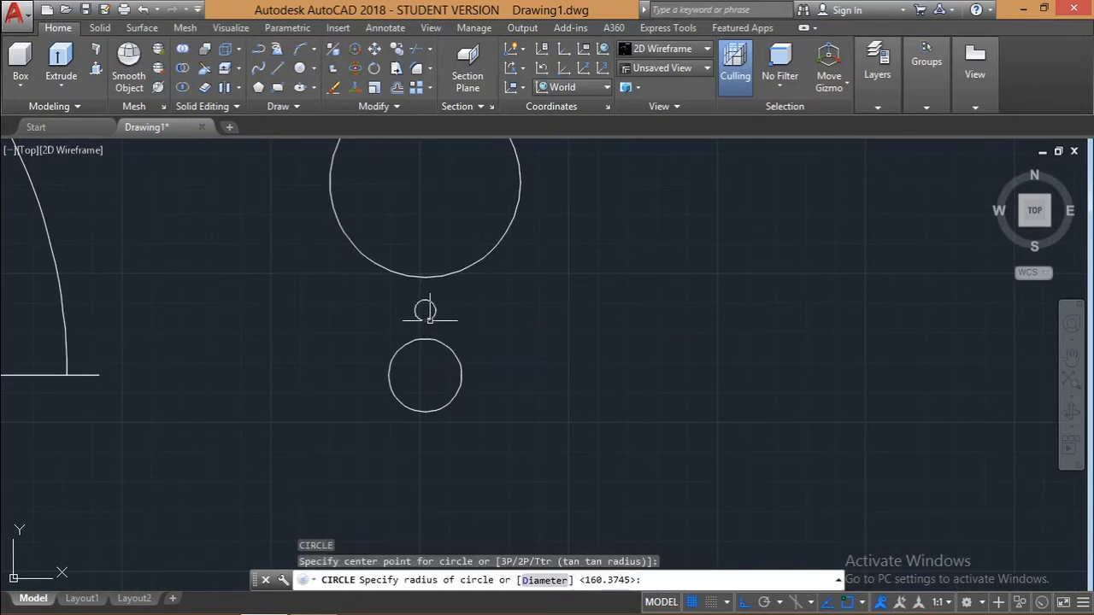
key("Escape")
key("Escape")
Step: Create a polar array of the large and tiny circles around the centre of the small circle
left_click(489, 324)
left_click(400, 259)
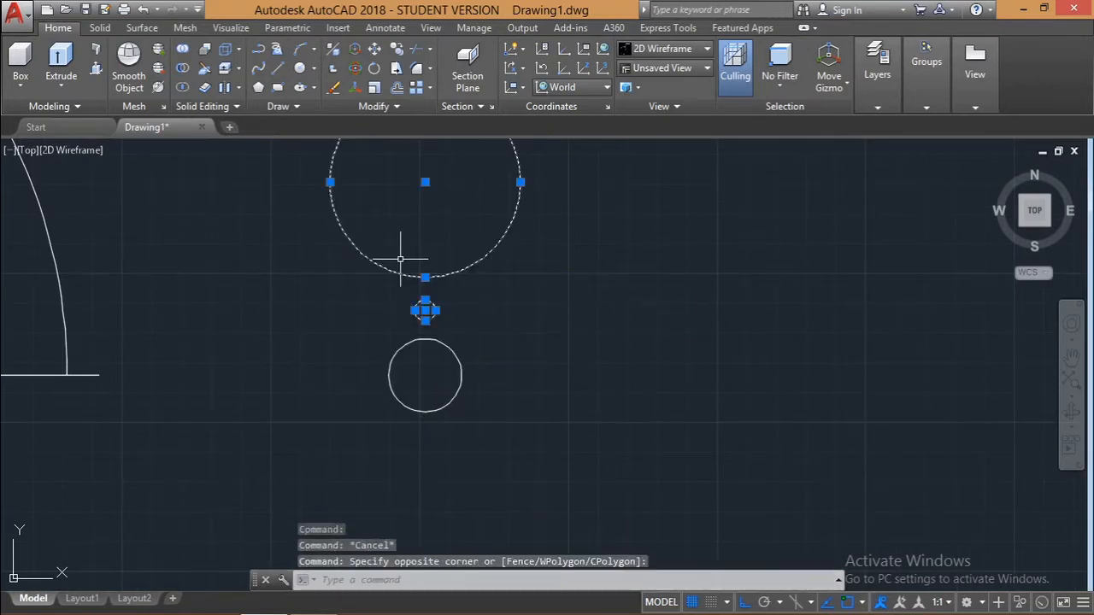
type("array")
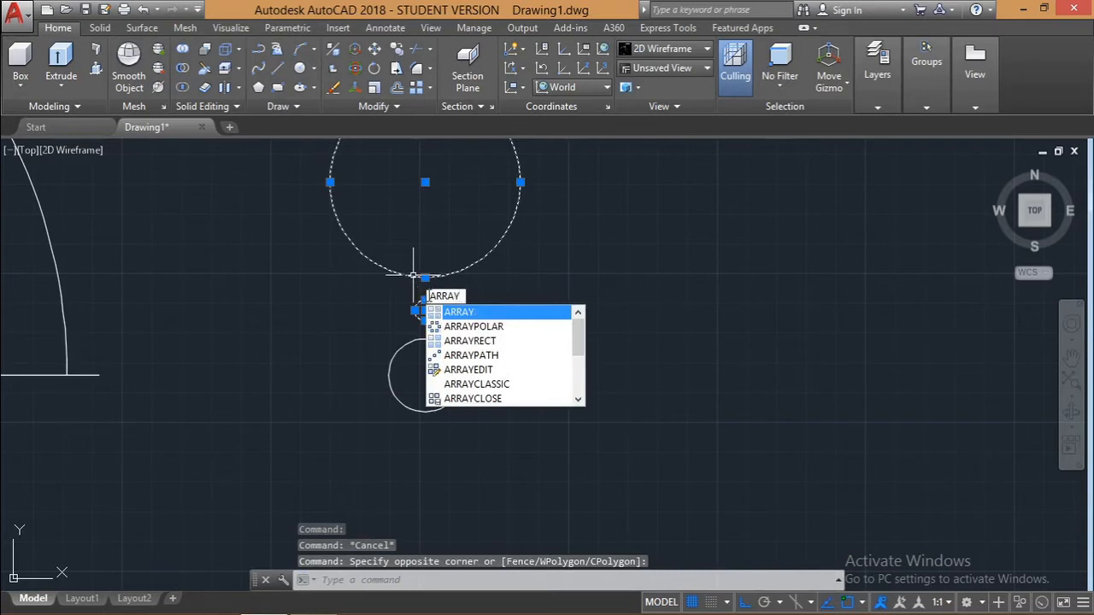
key("Return")
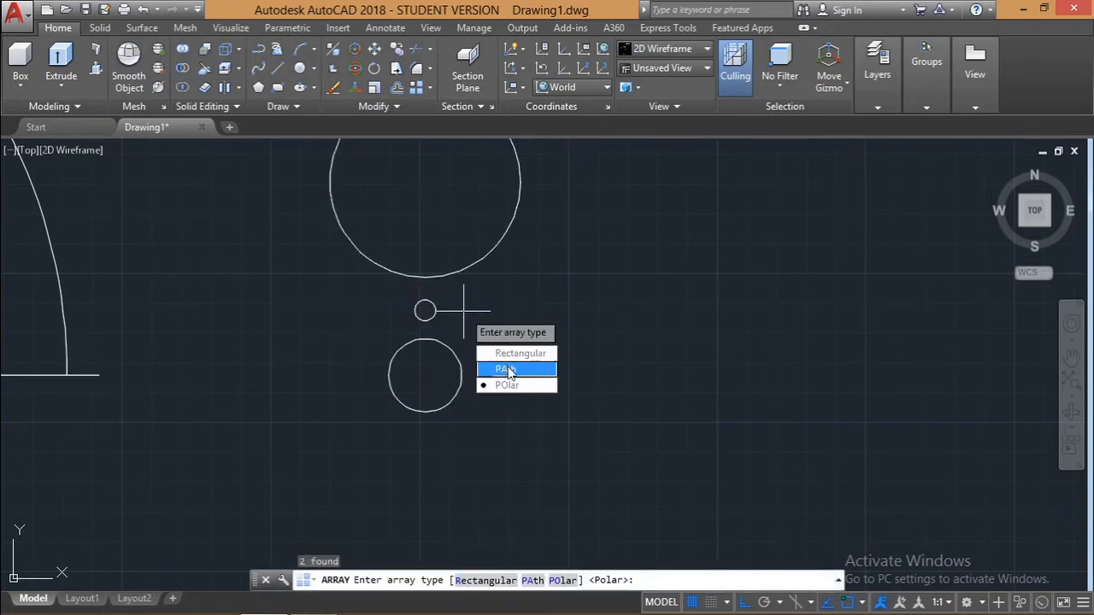
left_click(512, 386)
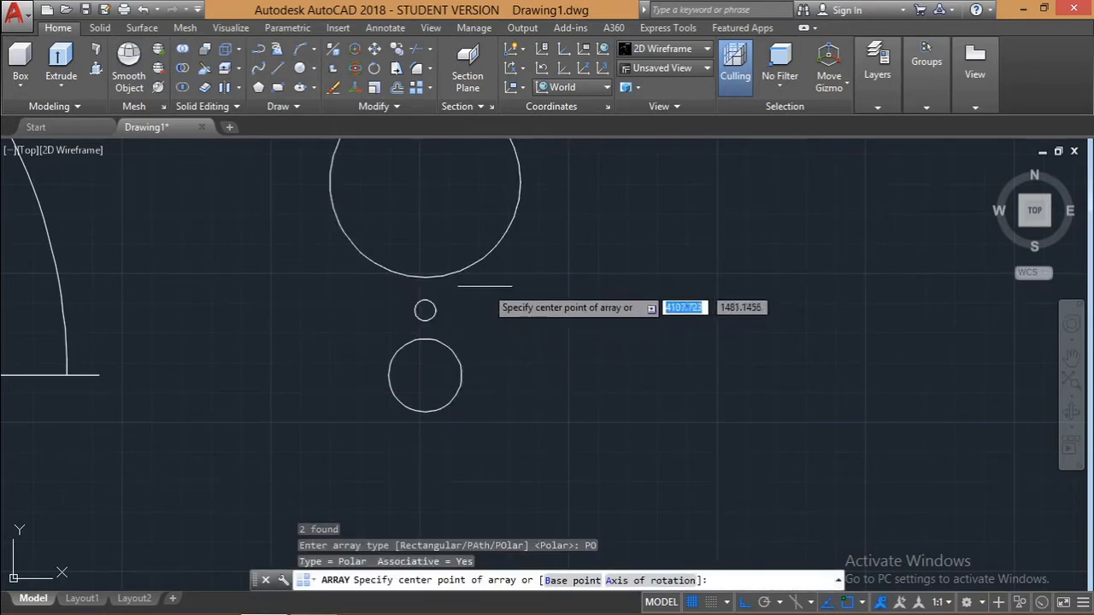
left_click(425, 376)
scroll(425, 376, "down", 2)
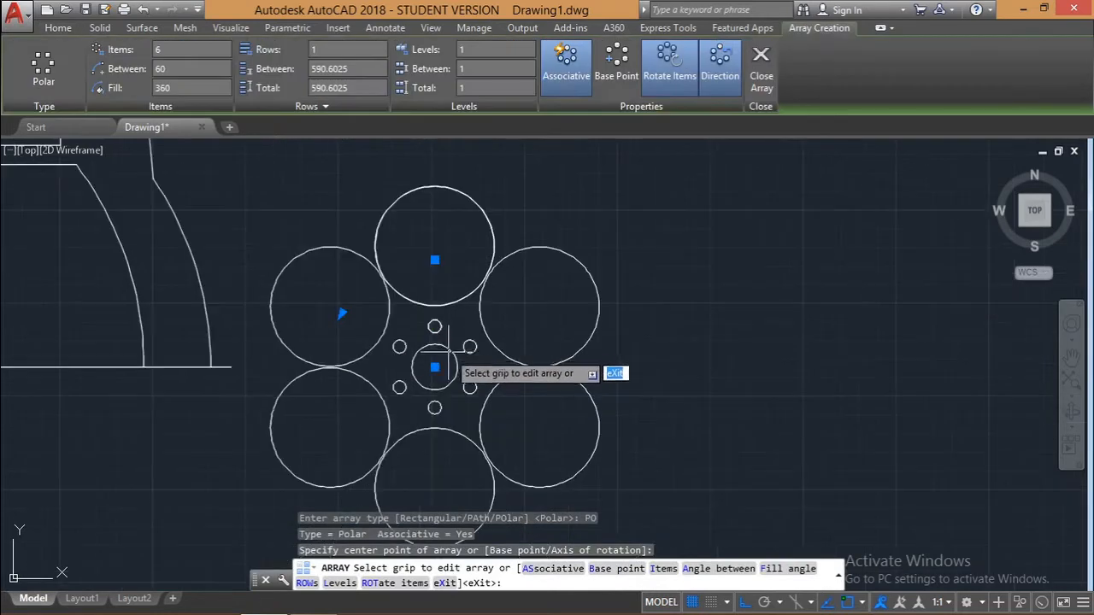
Step: Set the polar array's item count to 5 and finish the array
left_click(170, 44)
type("5")
key("Return")
key("Escape")
key("Escape")
key("Escape")
scroll(593, 291, "down", 2)
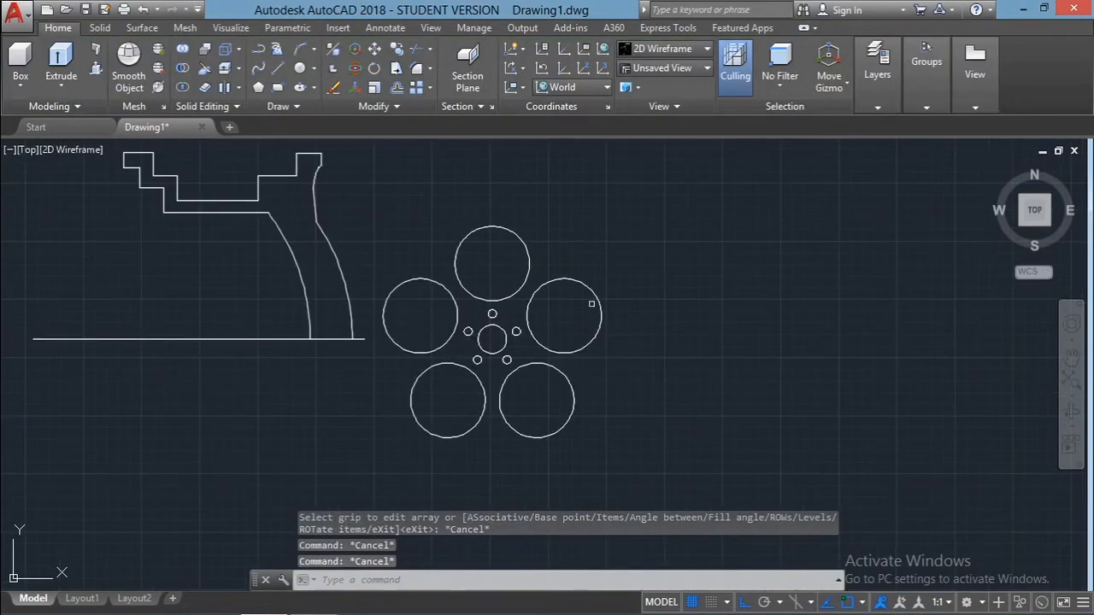
Step: Fillet the top right corner of the profile's raised block above the spline with radius 10
scroll(541, 363, "up", 2)
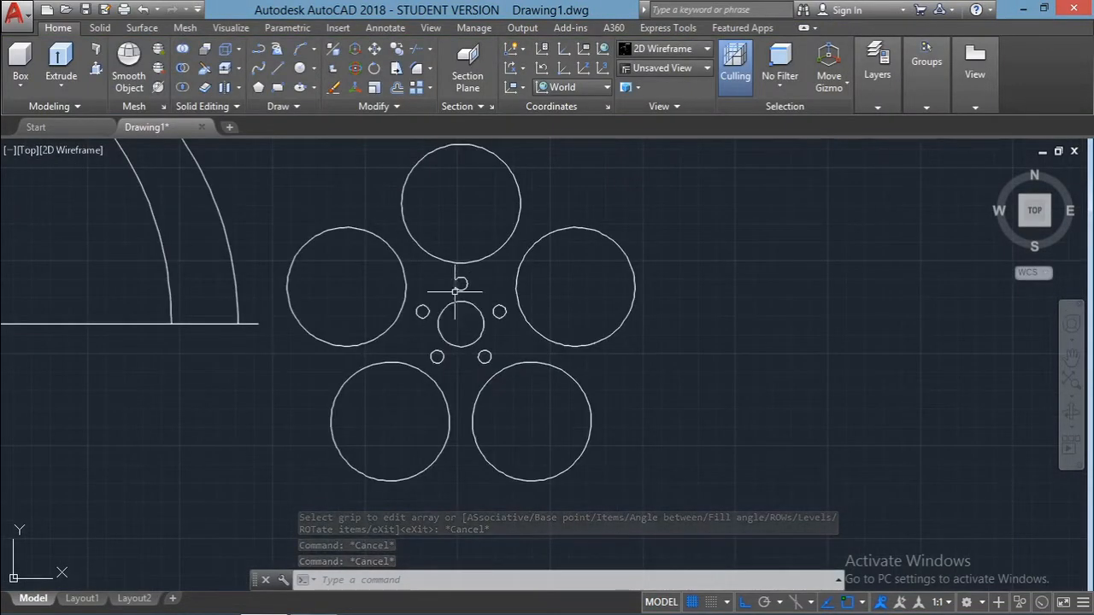
scroll(478, 337, "up", 2)
scroll(495, 341, "down", 3)
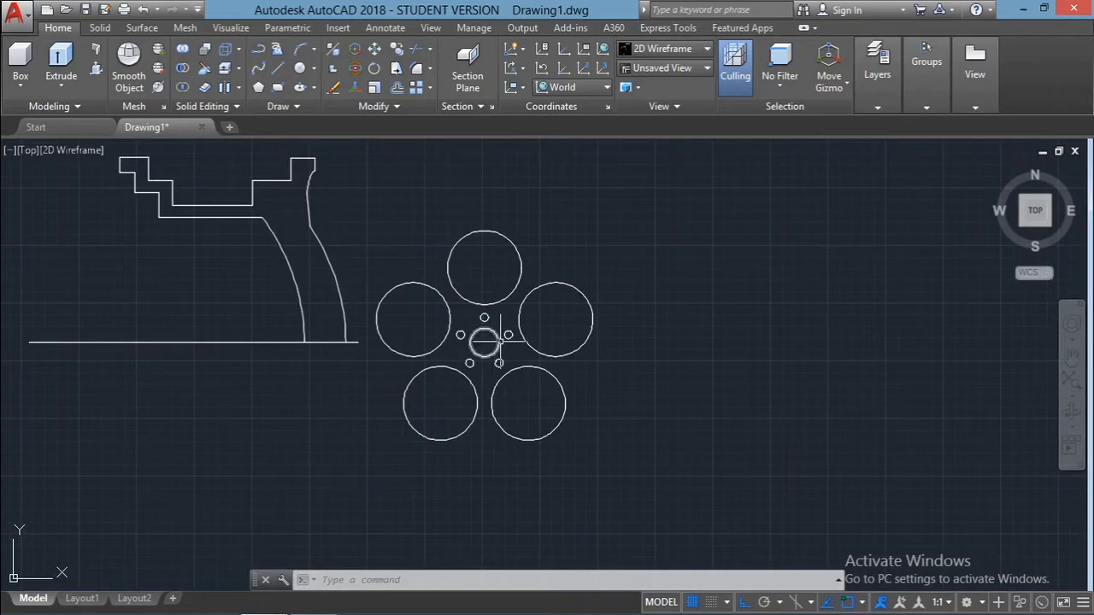
scroll(233, 147, "up", 2)
scroll(447, 166, "up", 2)
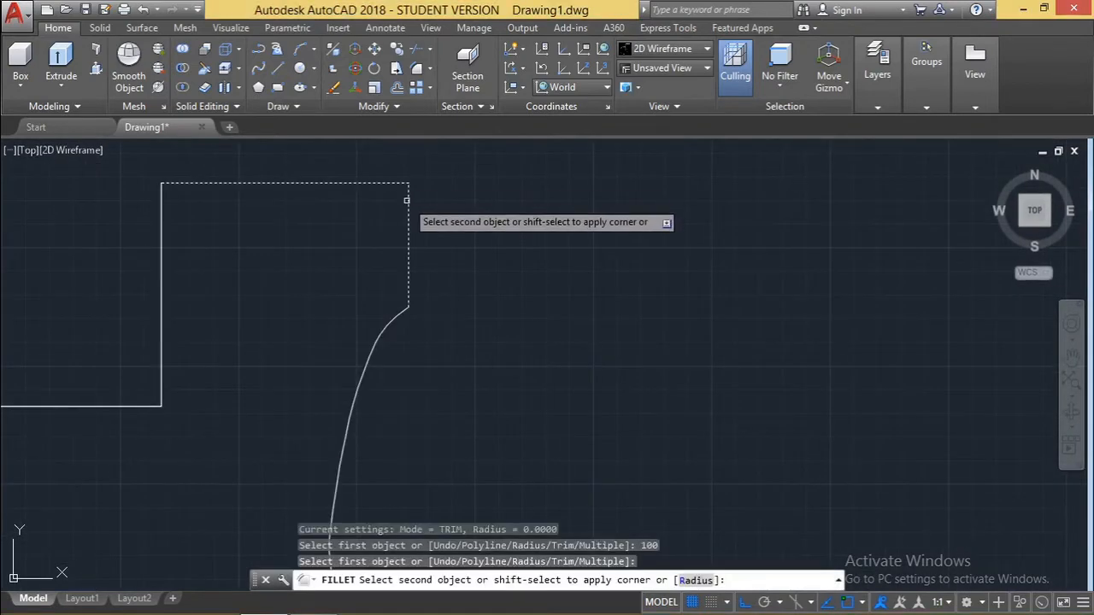
left_click(696, 580)
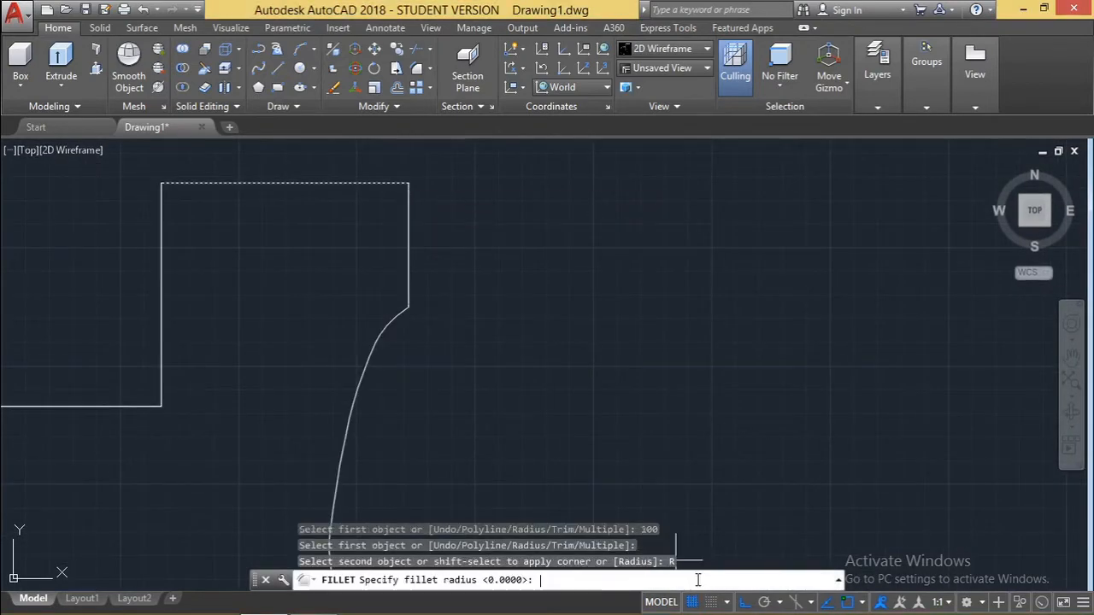
type("10")
key("Return")
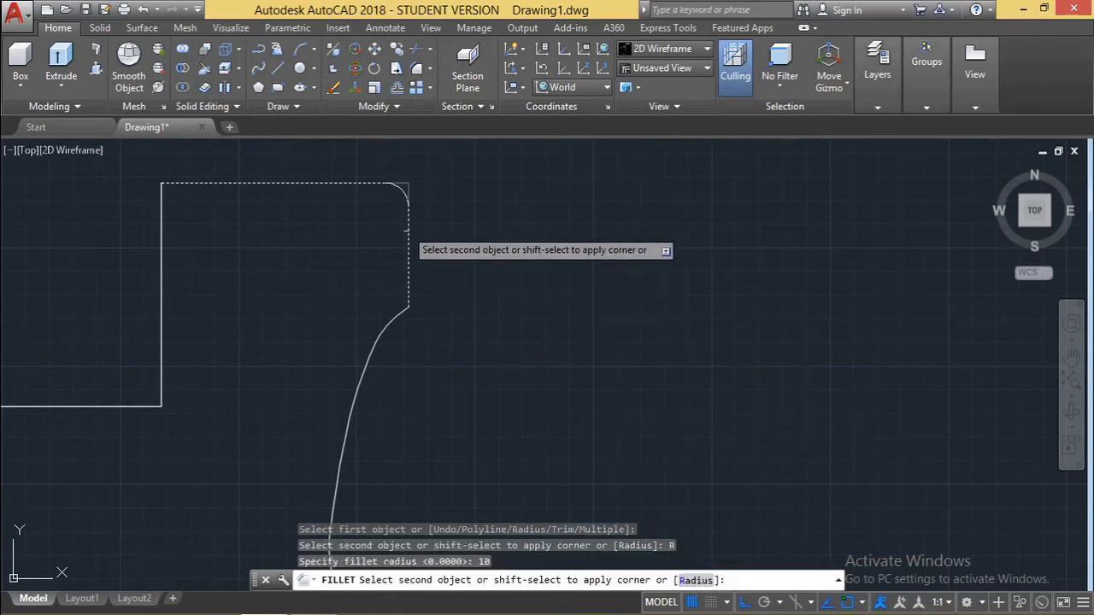
left_click(408, 240)
key("Escape")
key("Escape")
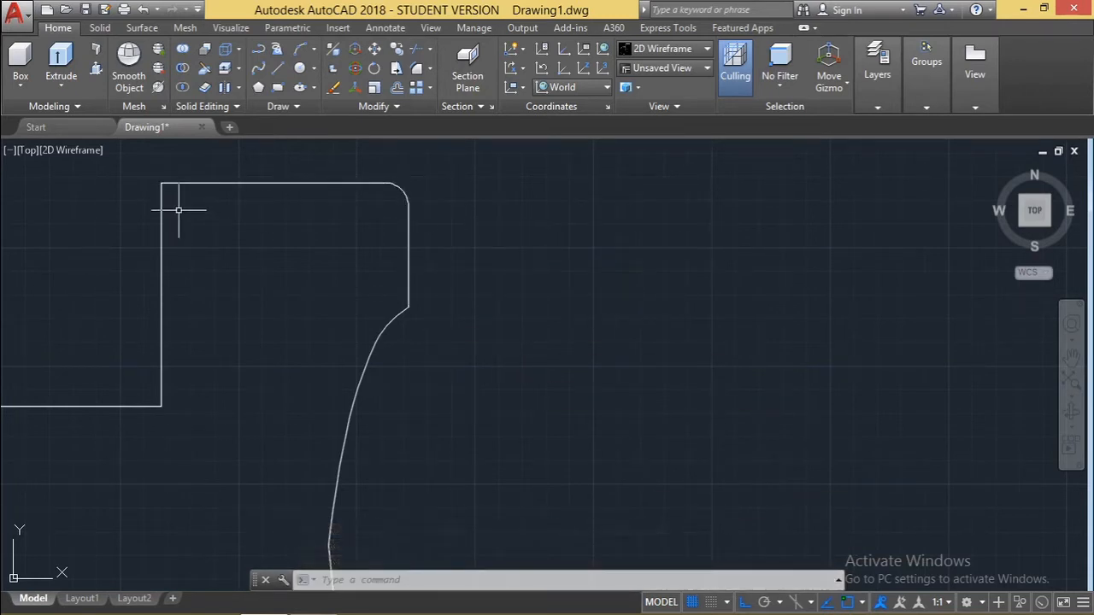
Step: Fillet the raised block's top left corner and the inner corner at its foot with radius 10
key("Return")
left_click(175, 182)
left_click(161, 215)
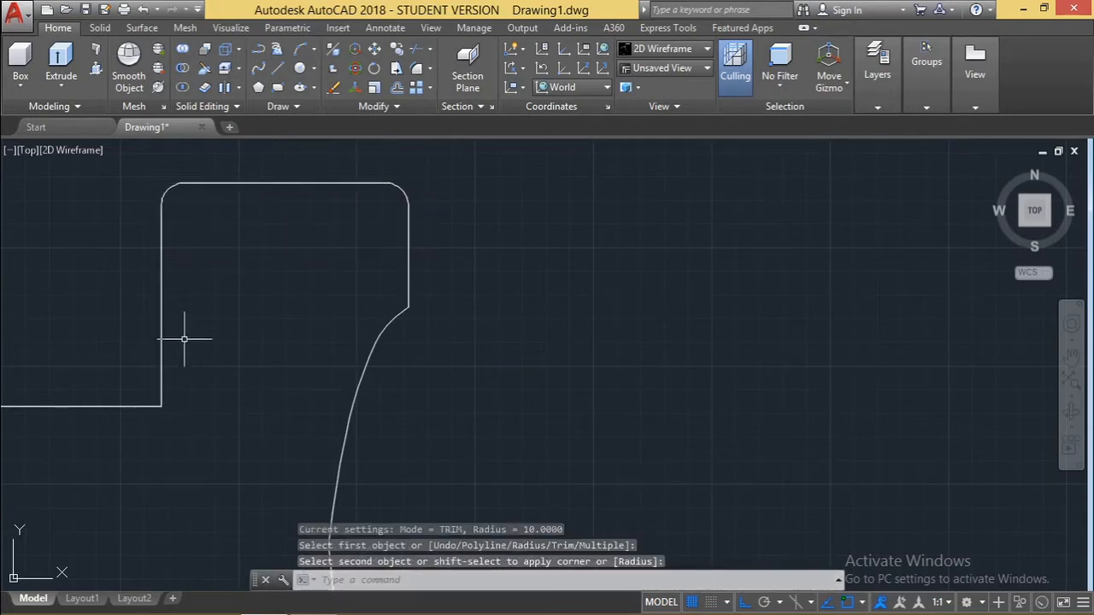
key("Return")
left_click(161, 386)
left_click(147, 405)
Step: Fillet the outer corner of the next lower step of the profile with radius 10
scroll(169, 403, "down", 3)
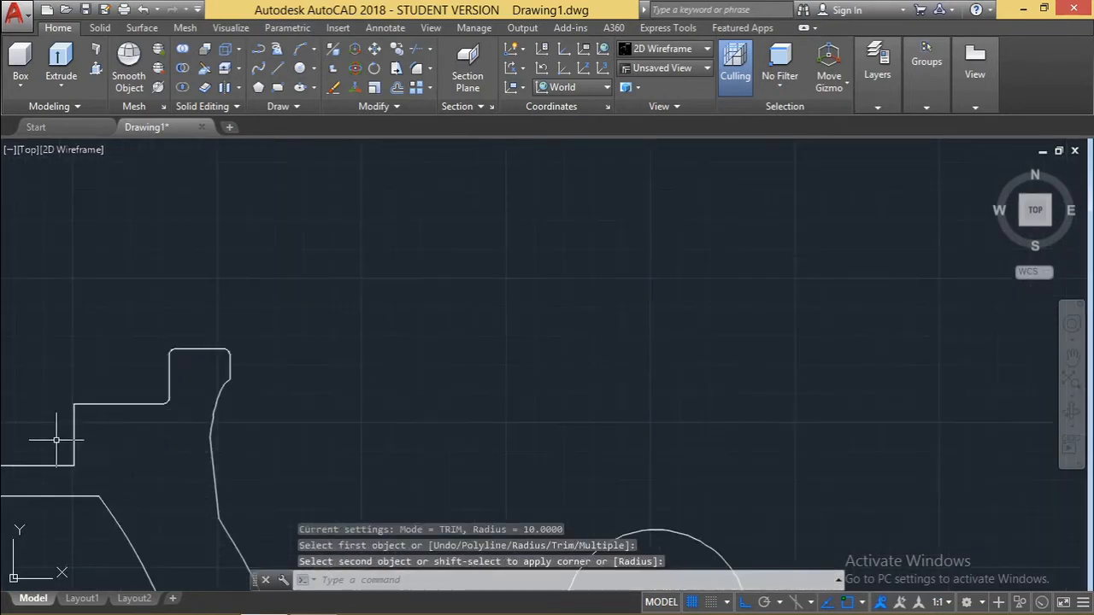
scroll(55, 431, "up", 3)
key("Return")
left_click(138, 366)
left_click(165, 331)
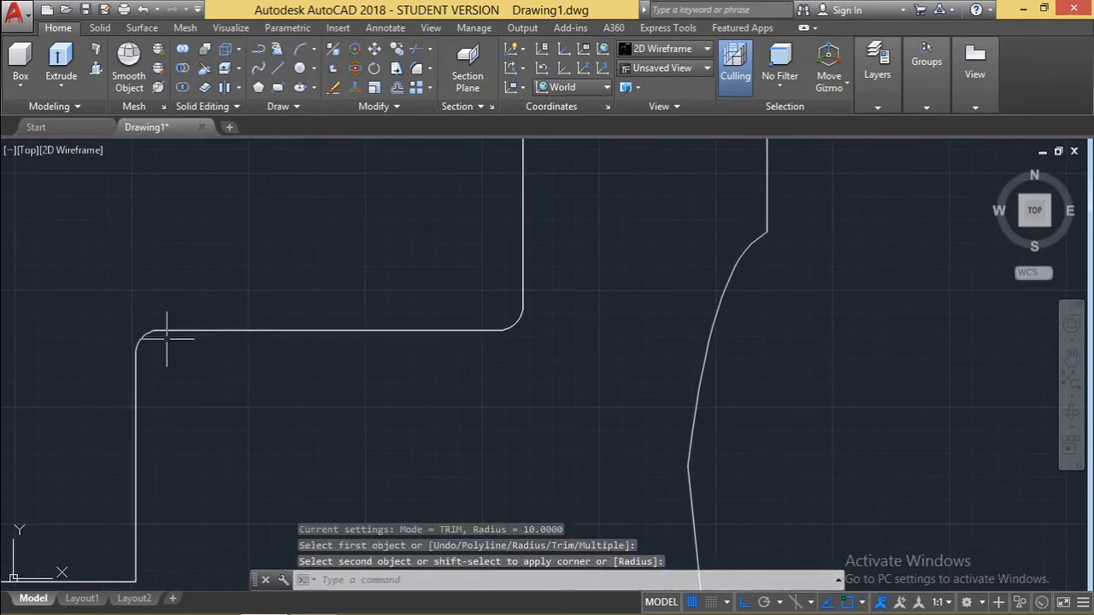
Step: Fillet the recess floor's right inner corner and the corner where the underside meets the curved leg with radius 10
scroll(139, 430, "down", 3)
scroll(139, 430, "up", 5)
key("Return")
left_click(184, 350)
left_click(208, 329)
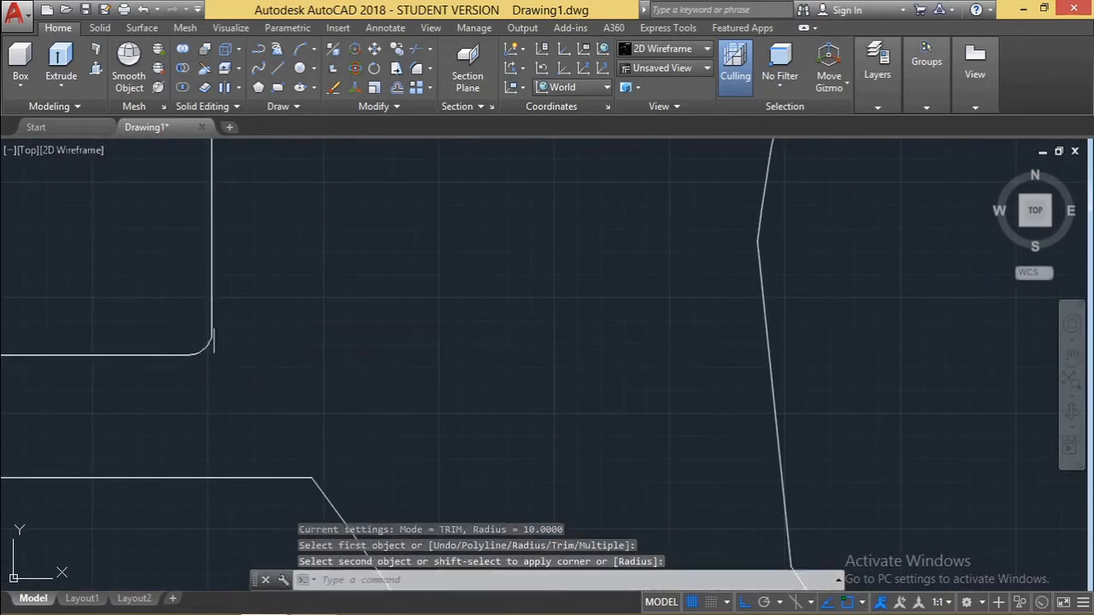
key("Return")
left_click(293, 477)
left_click(320, 488)
scroll(287, 452, "down", 5)
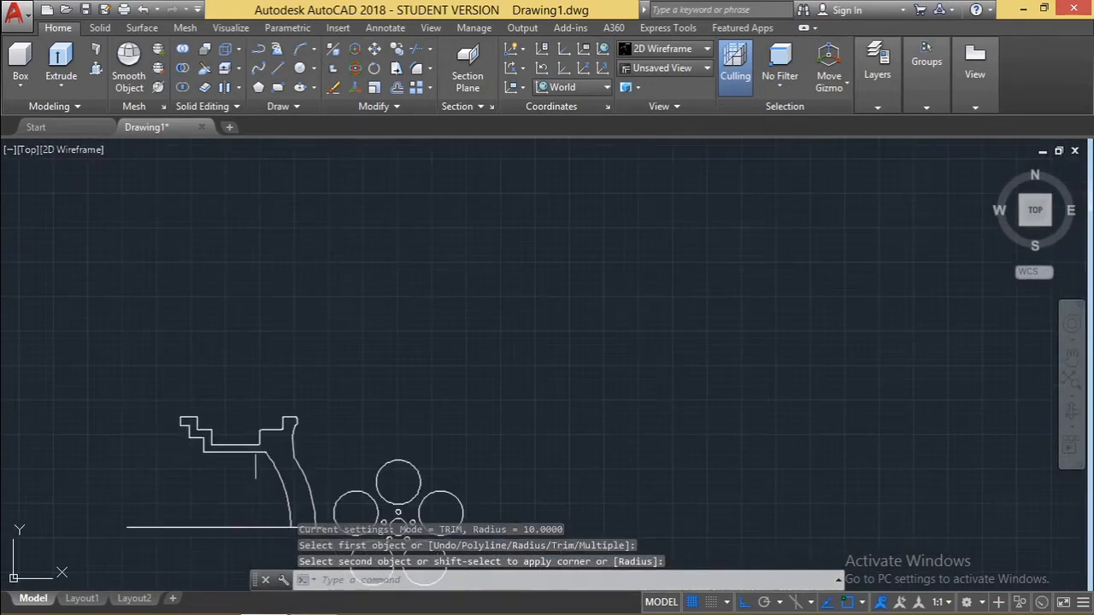
Step: Fillet the lower underside step's outer corner and the outer corner above the recess's left wall with radius 10
scroll(217, 444, "up", 4)
key("Return")
left_click(230, 391)
left_click(220, 373)
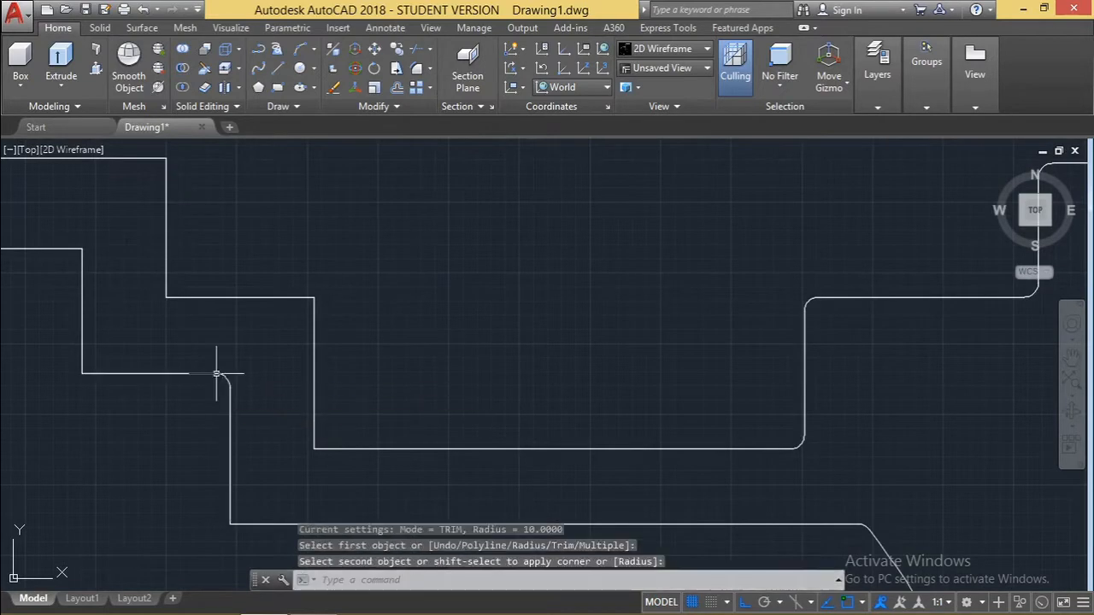
key("Return")
left_click(312, 317)
left_click(294, 294)
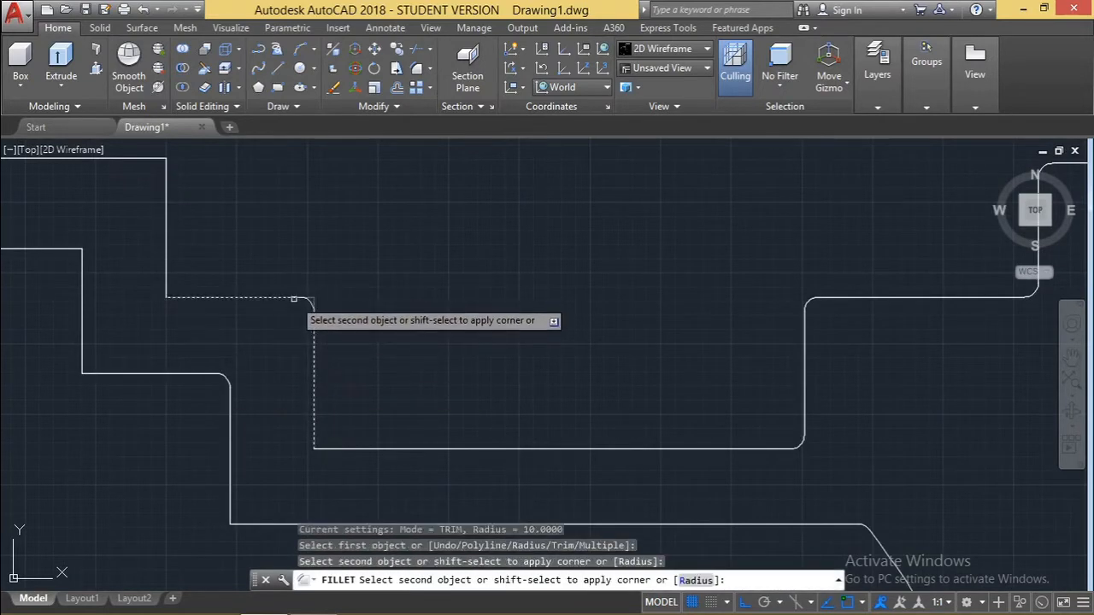
left_click(293, 299)
Step: Fillet the upper underside step's corner beneath the left block and the left block's top right corner with radius 10
scroll(248, 337, "down", 5)
key("Return")
scroll(195, 330, "up", 5)
left_click(162, 248)
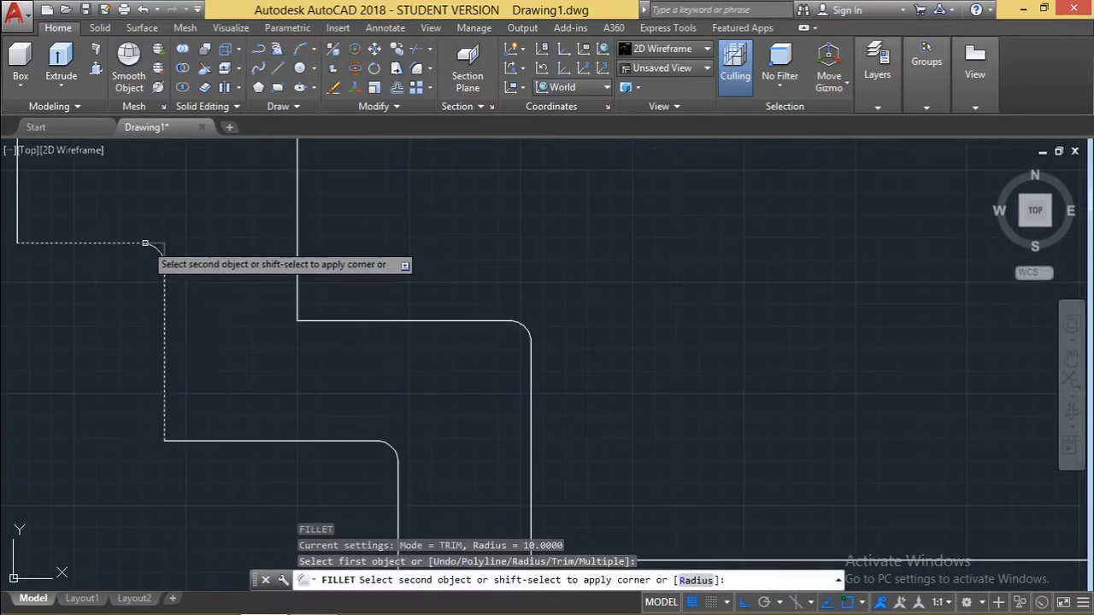
scroll(146, 242, "down", 5)
key("Return")
scroll(225, 229, "up", 5)
left_click(238, 273)
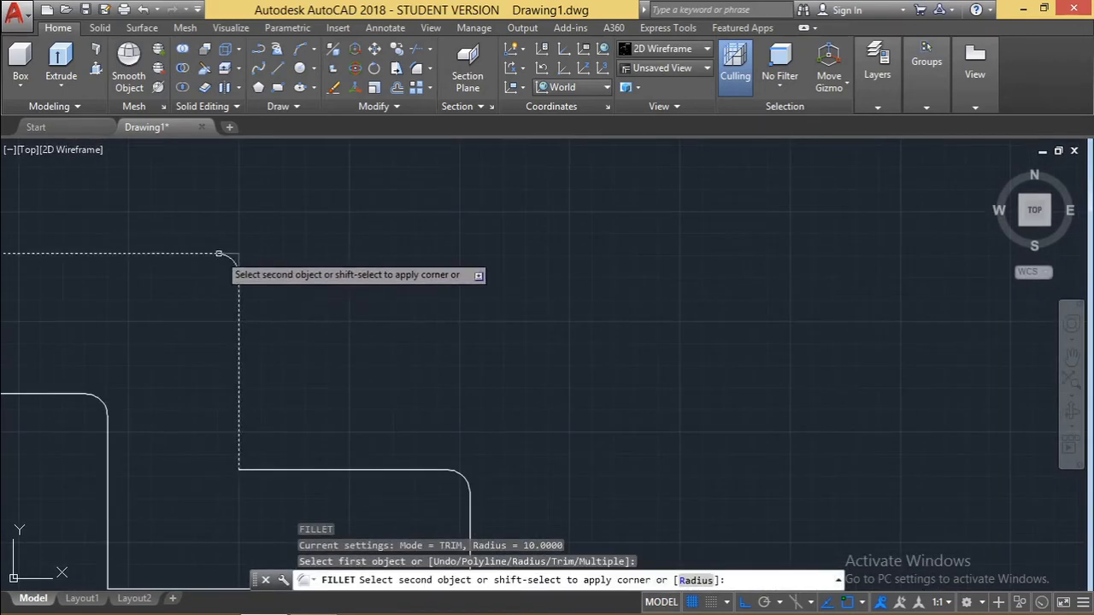
left_click(221, 253)
Step: Fillet the left block's top left and bottom left corners with radius 10
scroll(237, 333, "down", 5)
key("Return")
scroll(166, 342, "up", 5)
left_click(188, 295)
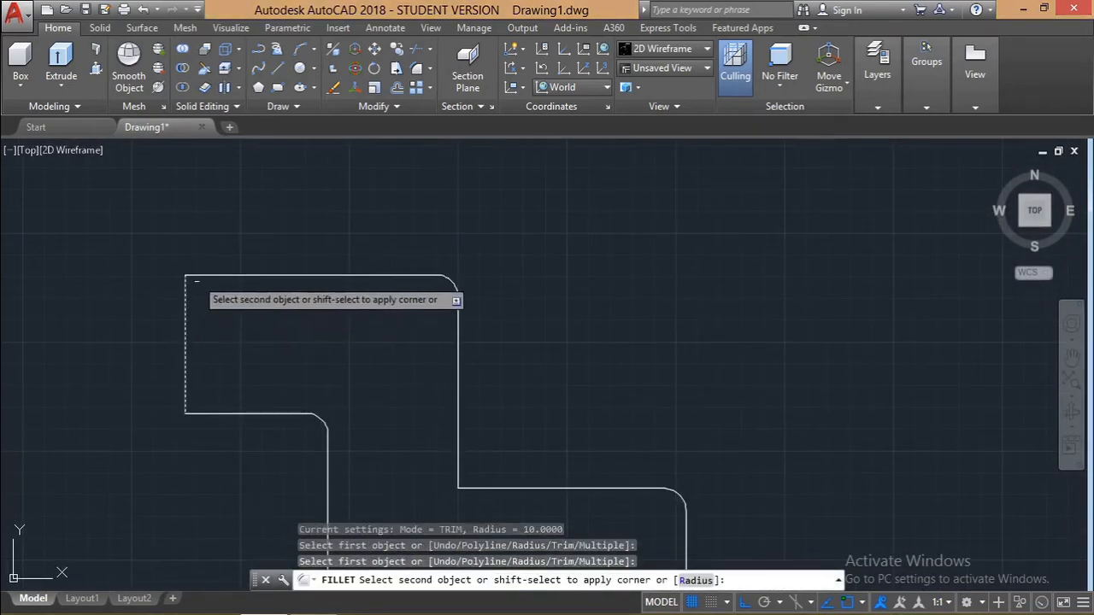
left_click(205, 275)
key("Return")
left_click(187, 399)
left_click(206, 414)
Step: Fillet the inner corner at the foot of the underside's first step below the left block with radius 10
key("Return")
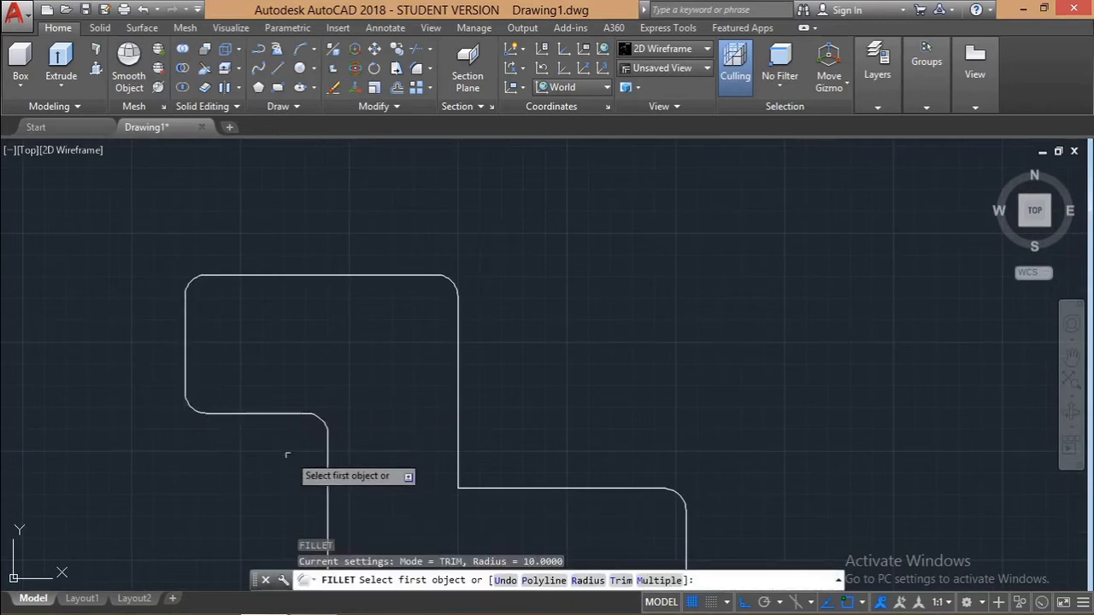
scroll(329, 545, "down", 5)
scroll(329, 545, "up", 5)
left_click(318, 481)
scroll(318, 484, "down", 7)
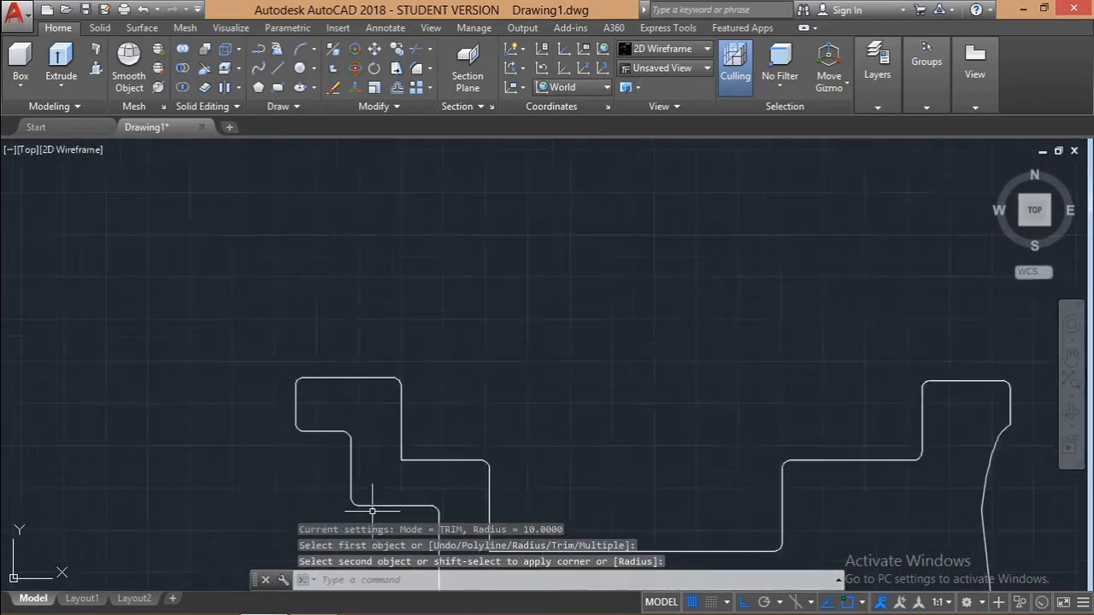
Step: Apply the radius 10 fillet again between the profile's long lower edge and the curved leg's inner edge
scroll(426, 554, "up", 8)
scroll(342, 417, "up", 4)
key("Return")
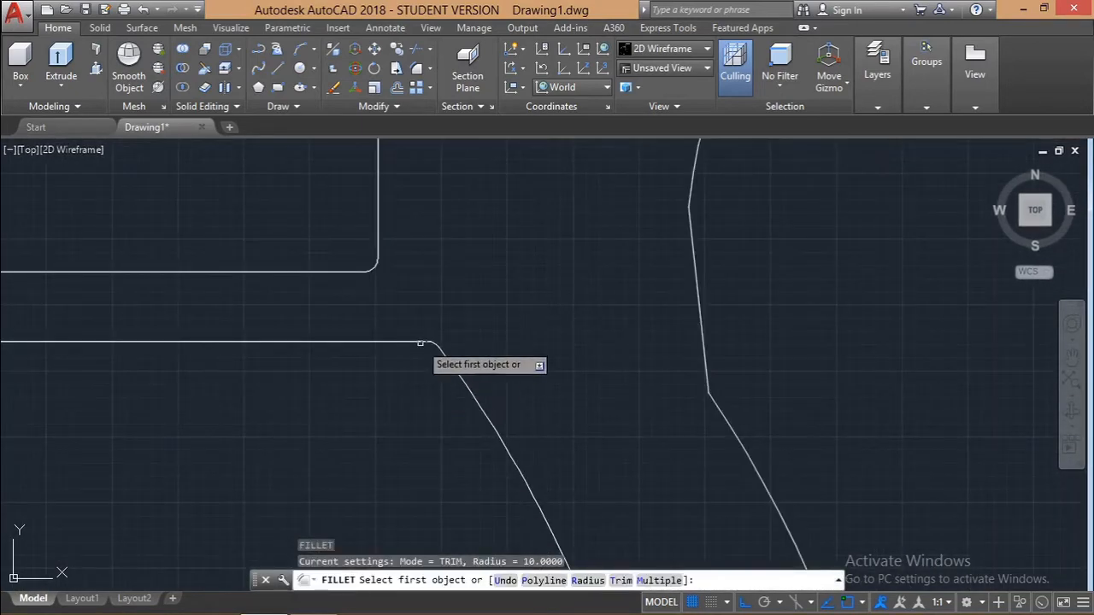
left_click(421, 341)
left_click(445, 355)
scroll(444, 355, "down", 8)
scroll(455, 530, "up", 4)
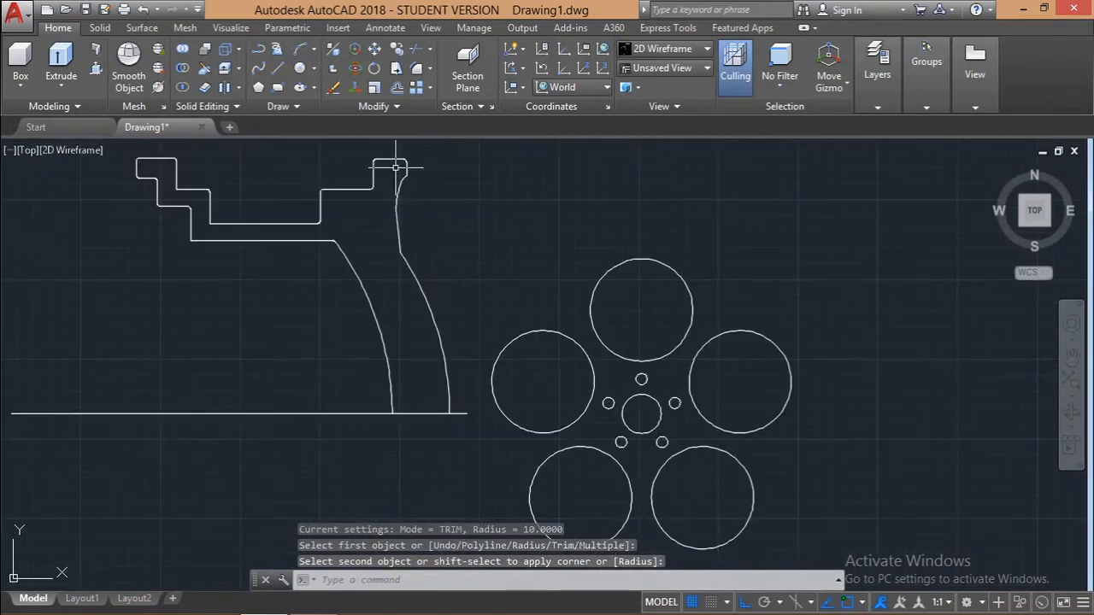
scroll(395, 166, "up", 6)
scroll(447, 265, "down", 8)
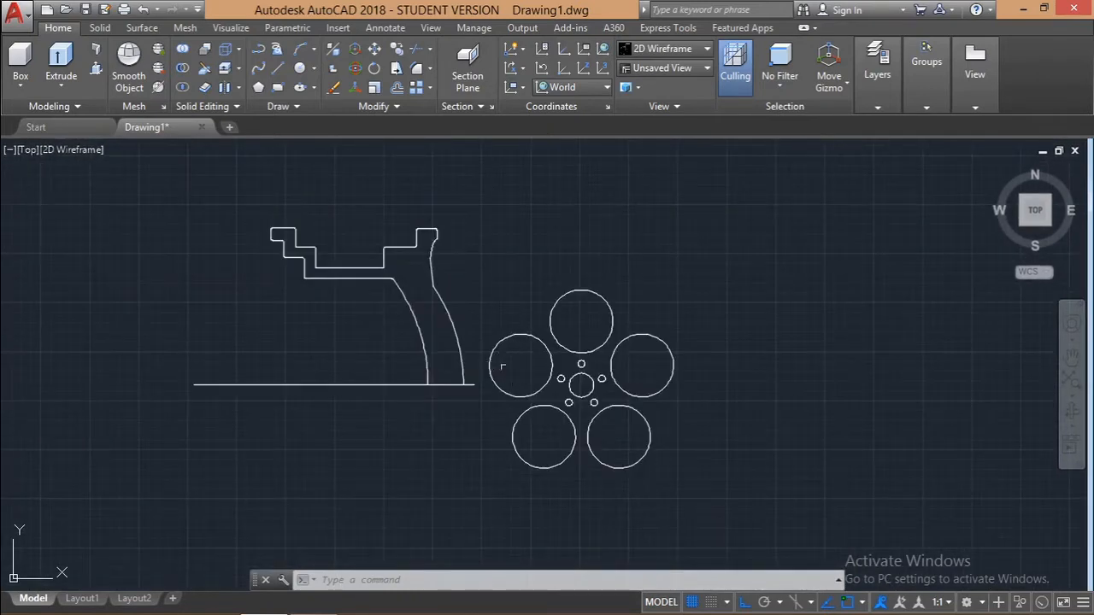
scroll(432, 326, "up", 2)
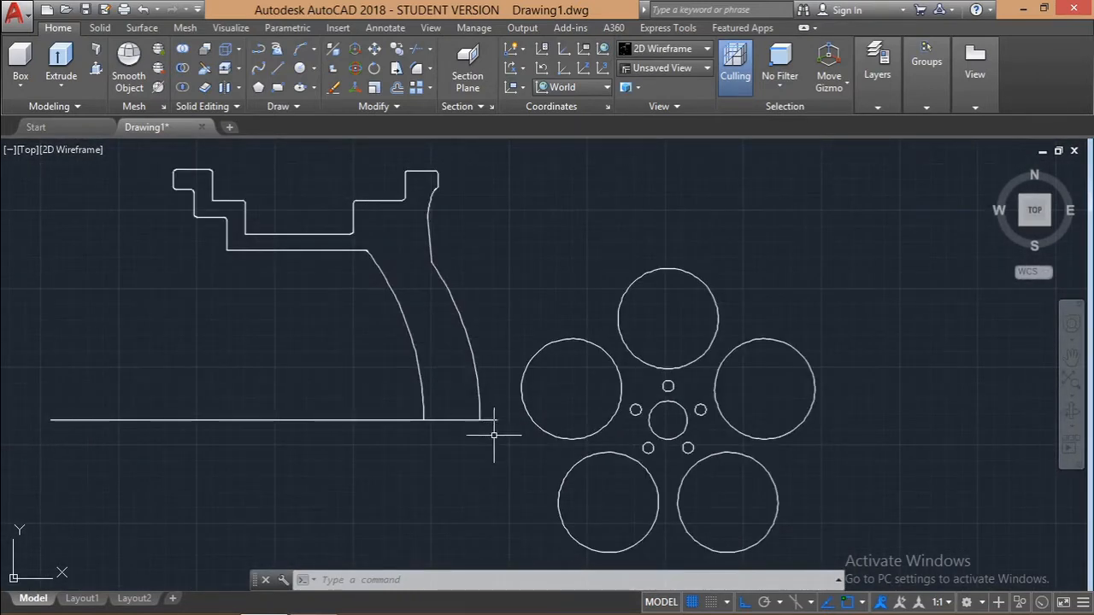
scroll(473, 418, "down", 3)
scroll(465, 423, "up", 8)
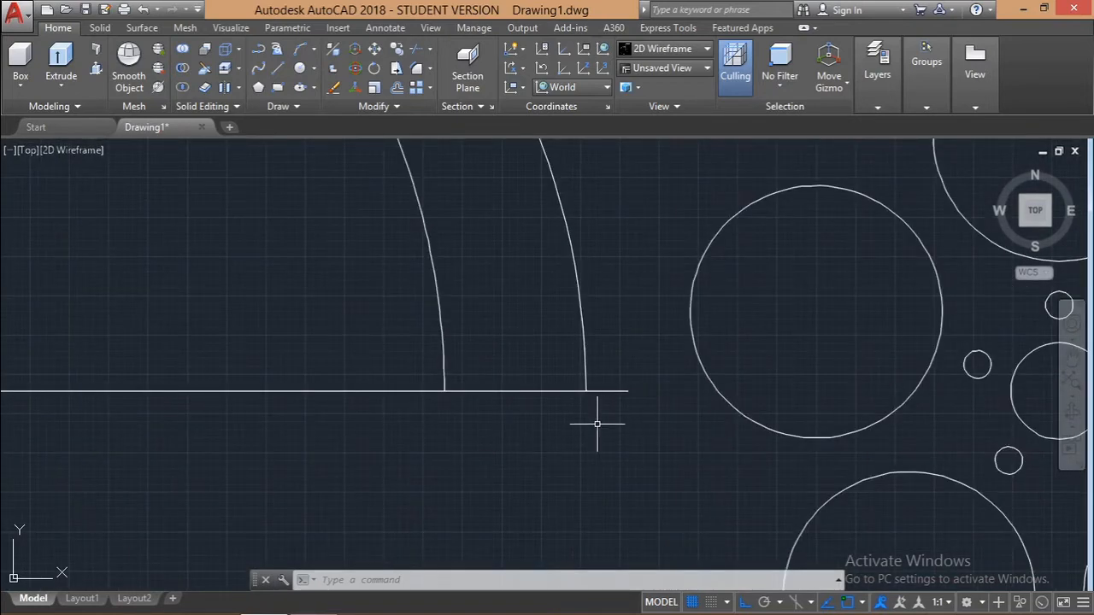
scroll(598, 422, "down", 6)
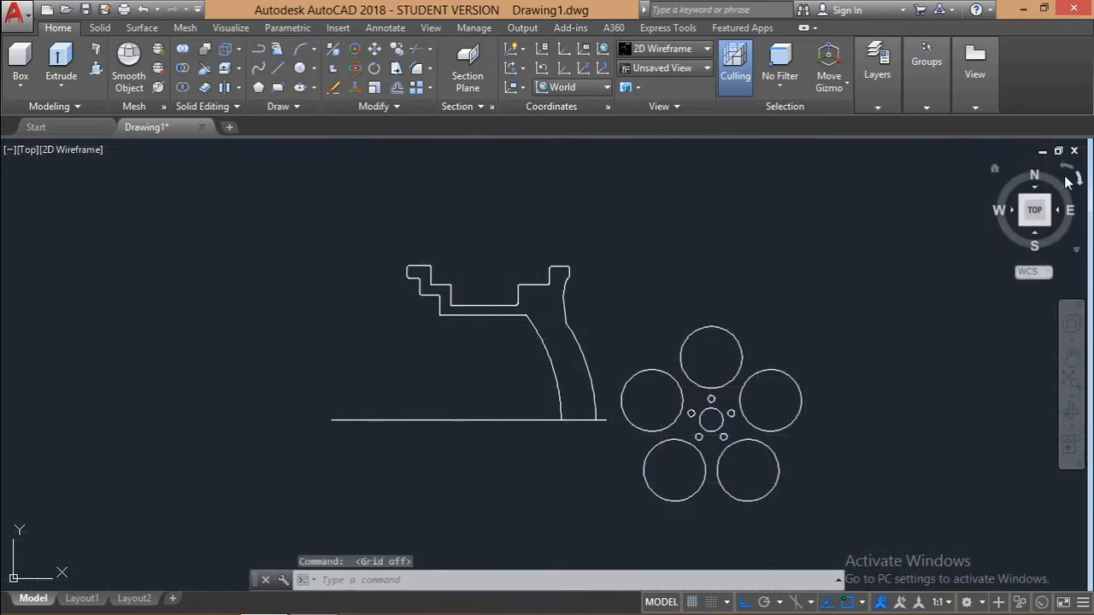
Step: Switch the drawing from the top view to the isometric home view
left_click(994, 166)
right_click(1039, 197)
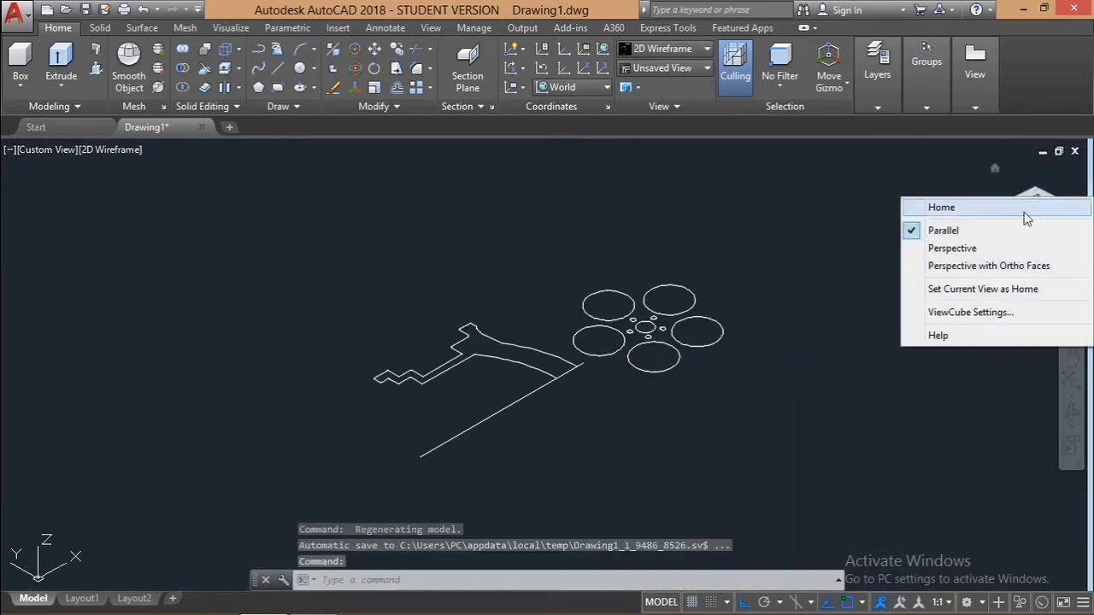
left_click(1028, 214)
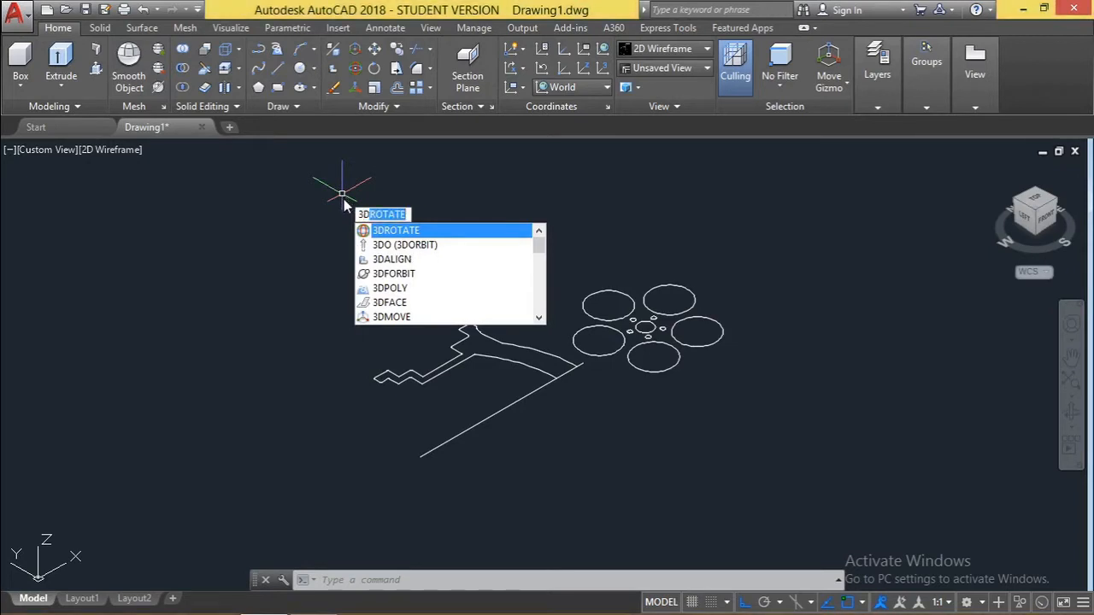
key("Return")
key("Escape")
key("Escape")
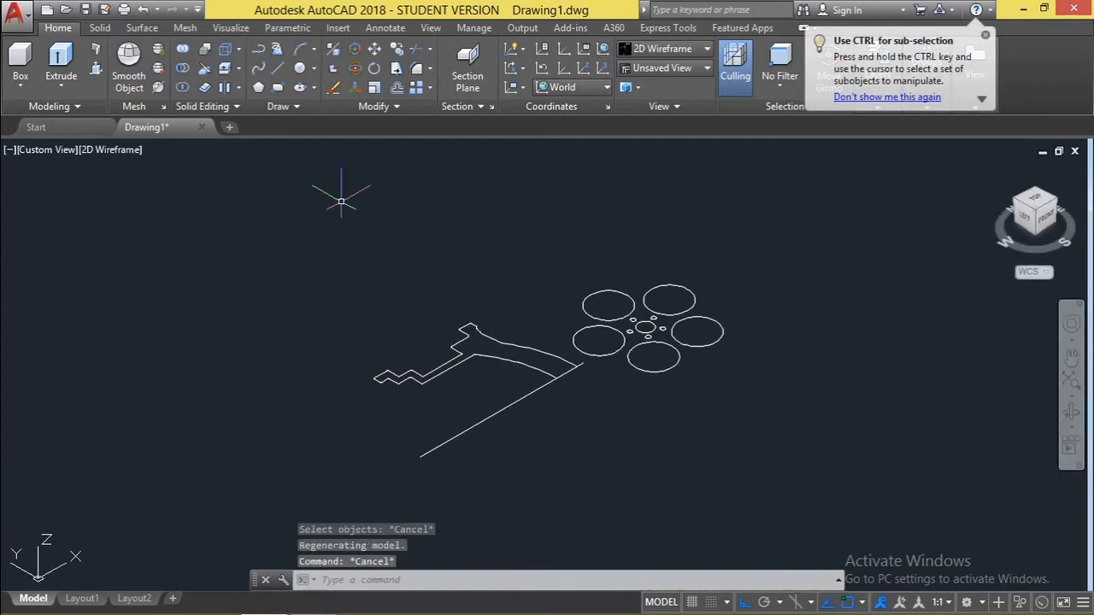
type("3DRe")
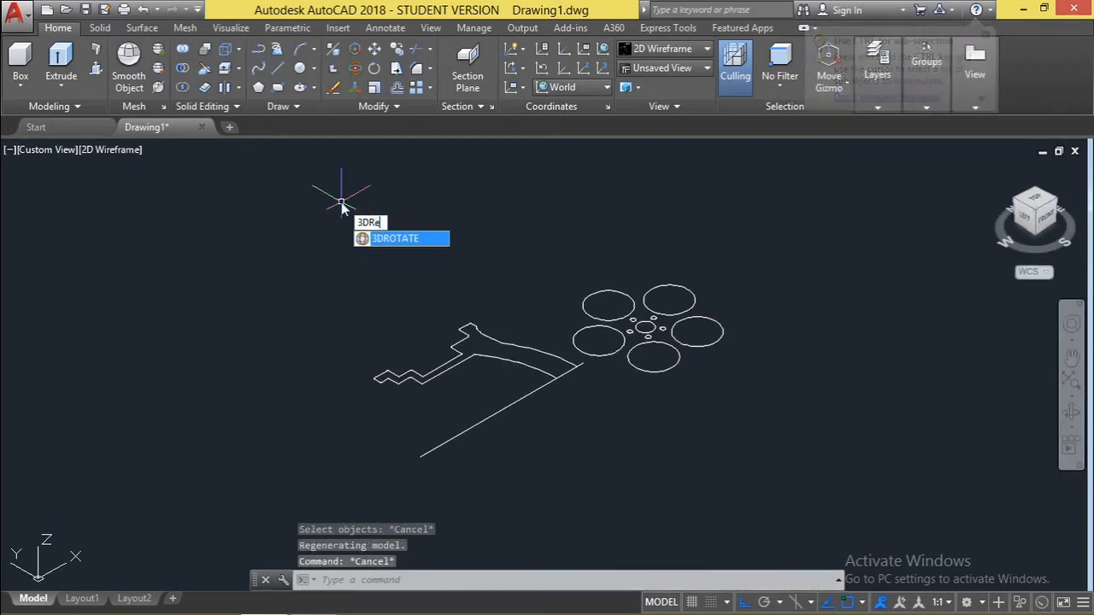
type("v")
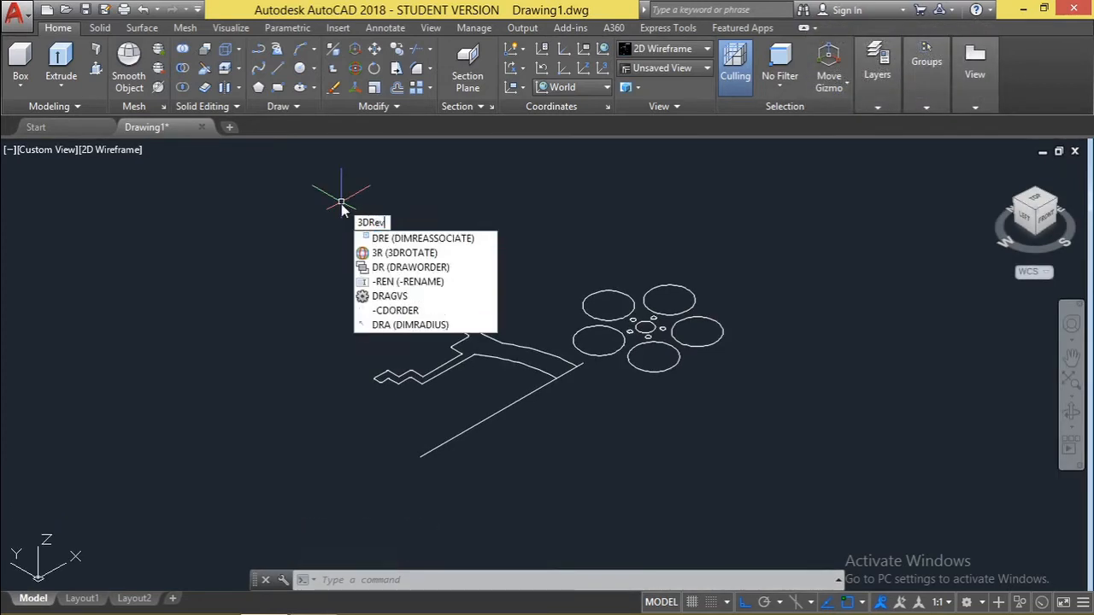
type("olve")
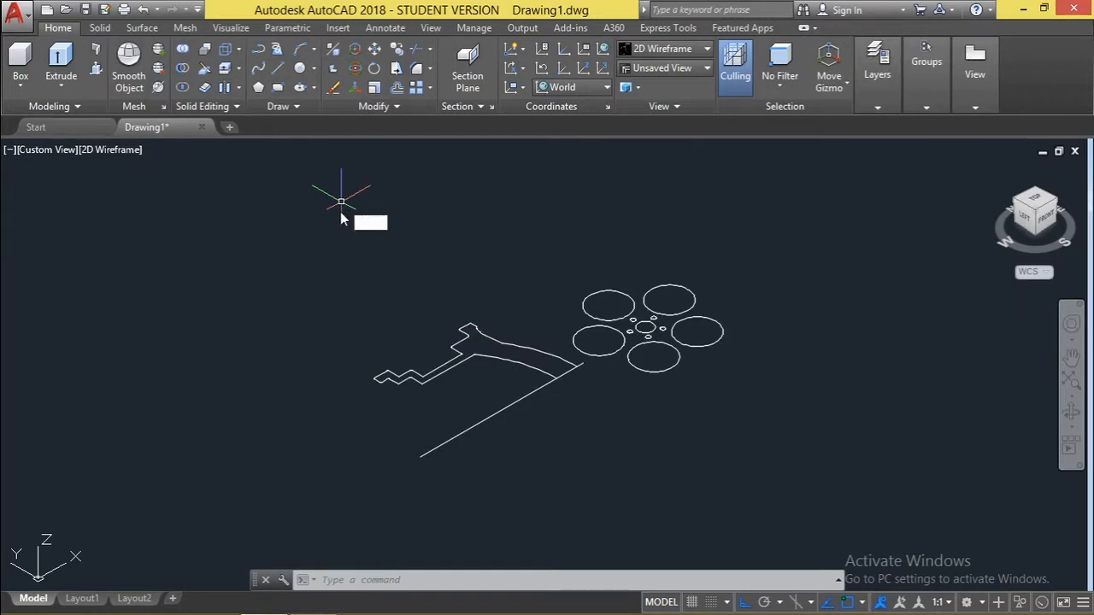
type("RE")
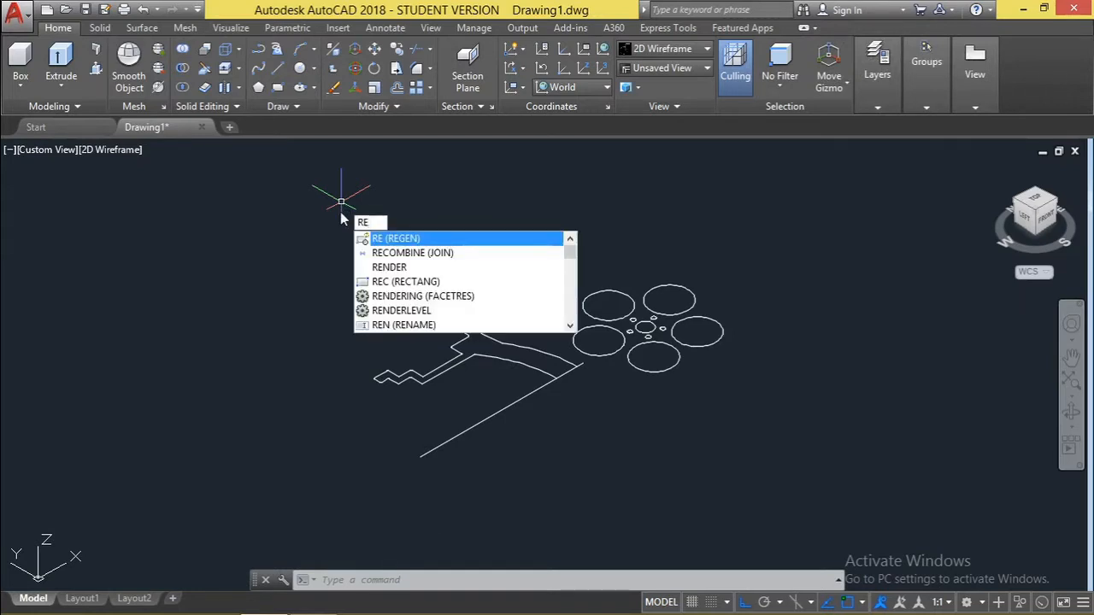
type("VO")
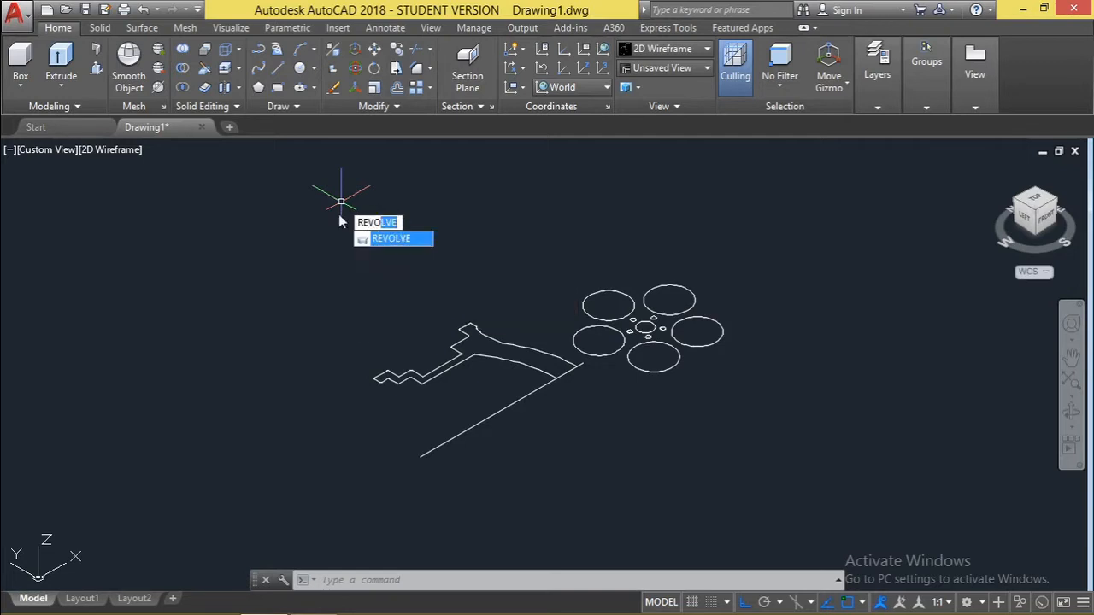
key("Return")
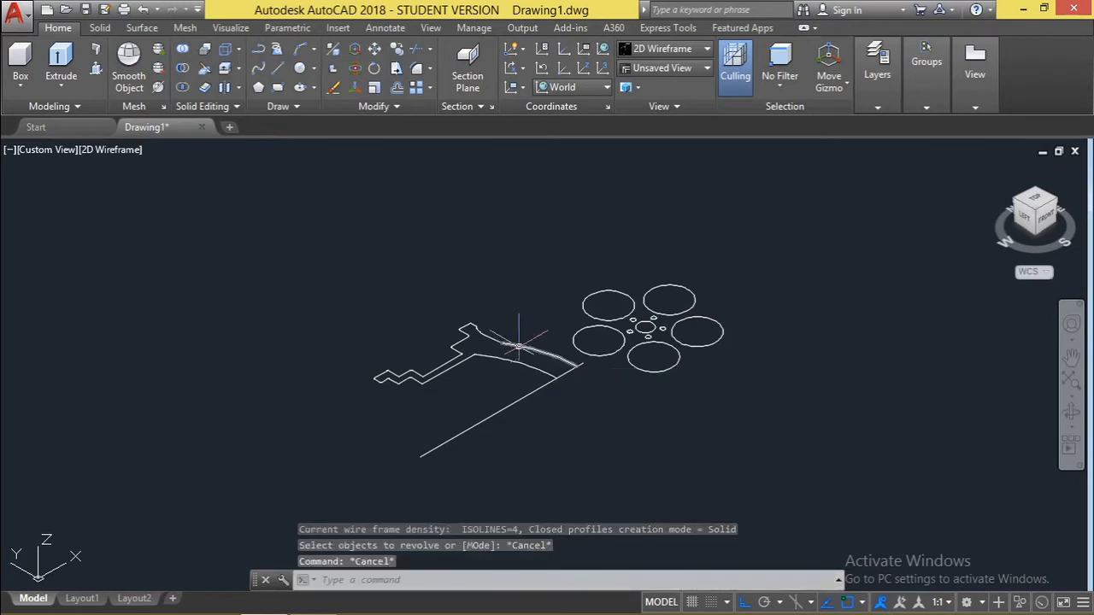
key("Escape")
key("Escape")
scroll(518, 364, "up", 4)
key("Escape")
Step: Create a boundary from the area inside the stepped profile, accepting a region instead of a polyline
type("bo")
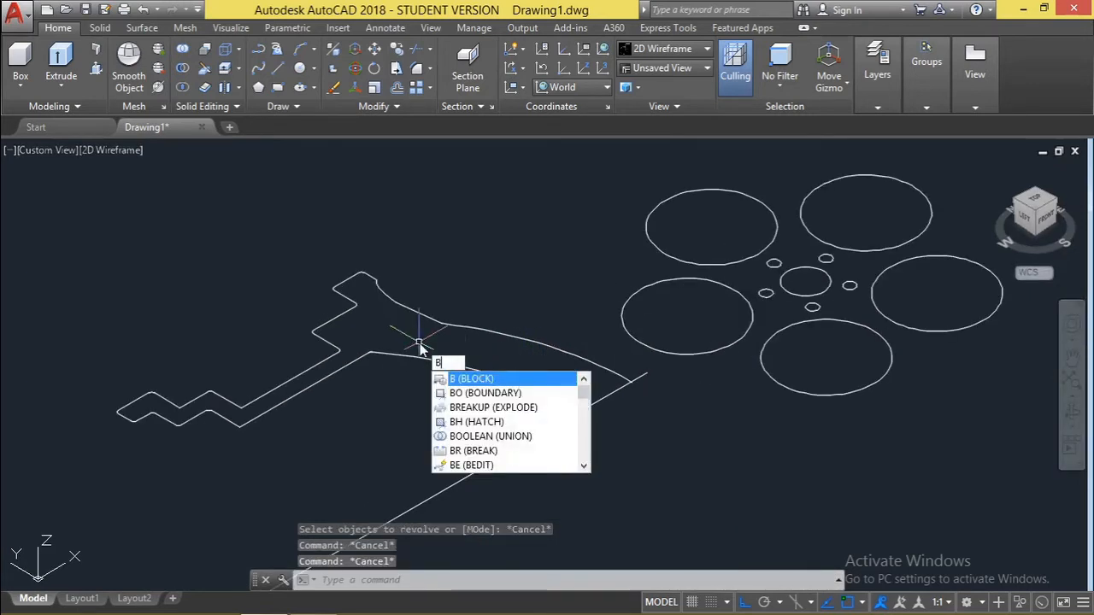
key("Return")
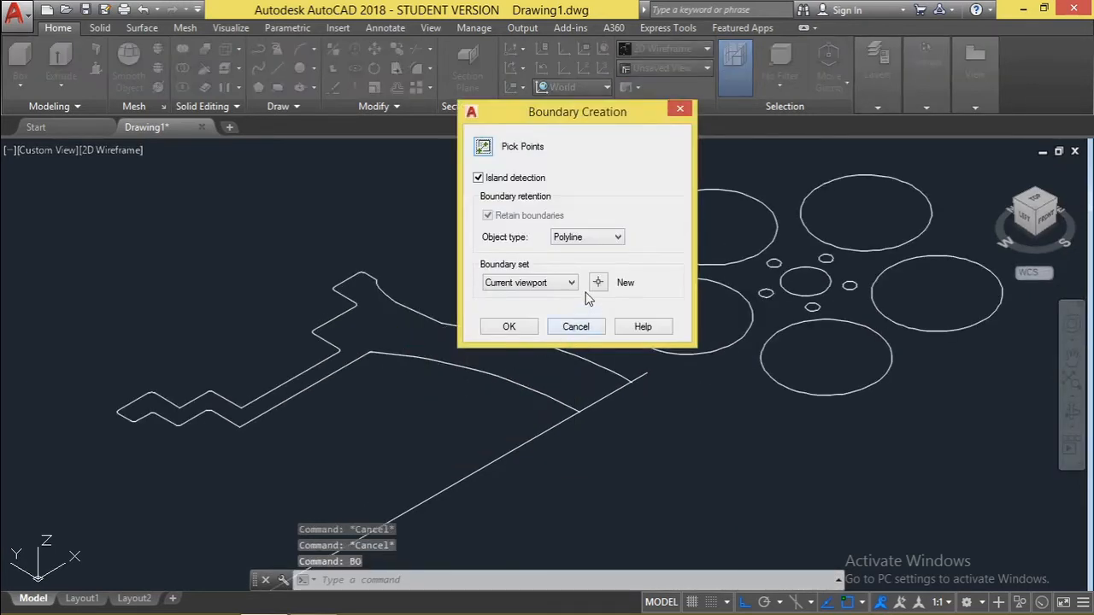
key("Return")
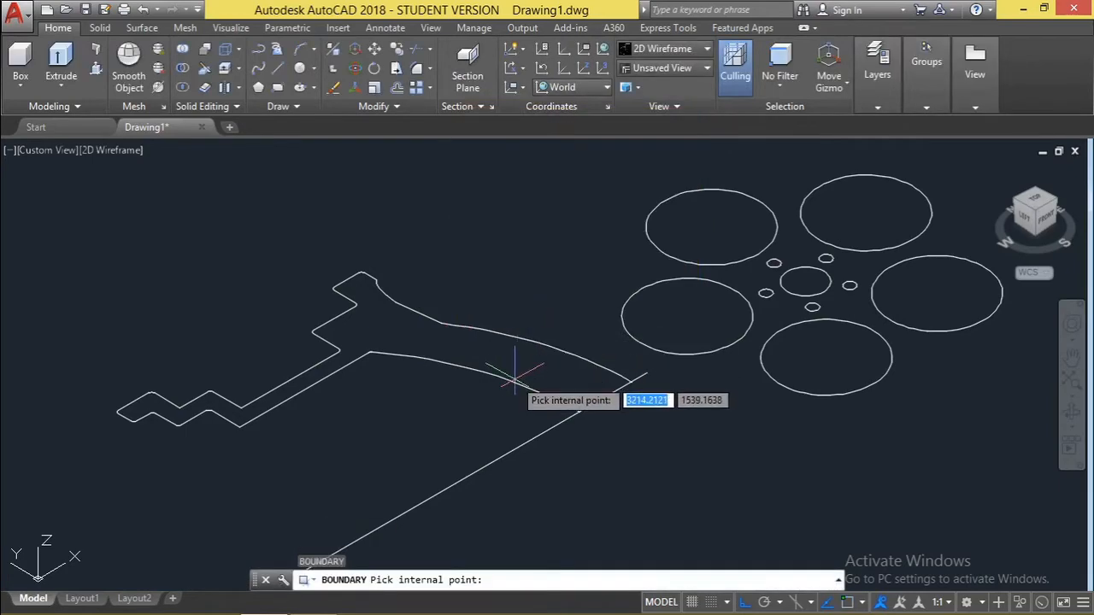
left_click(516, 357)
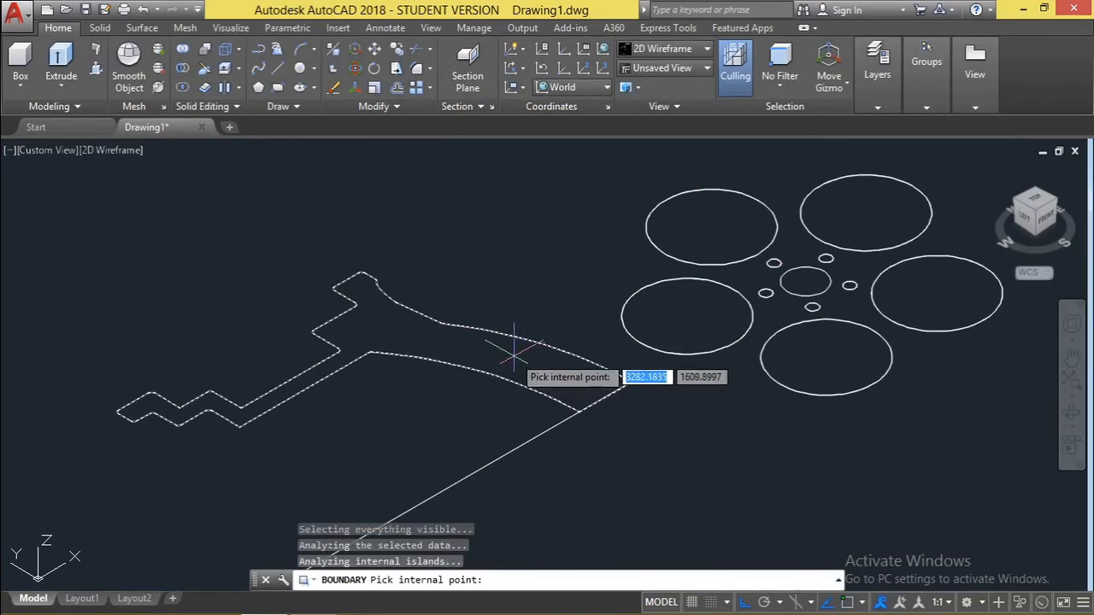
key("Return")
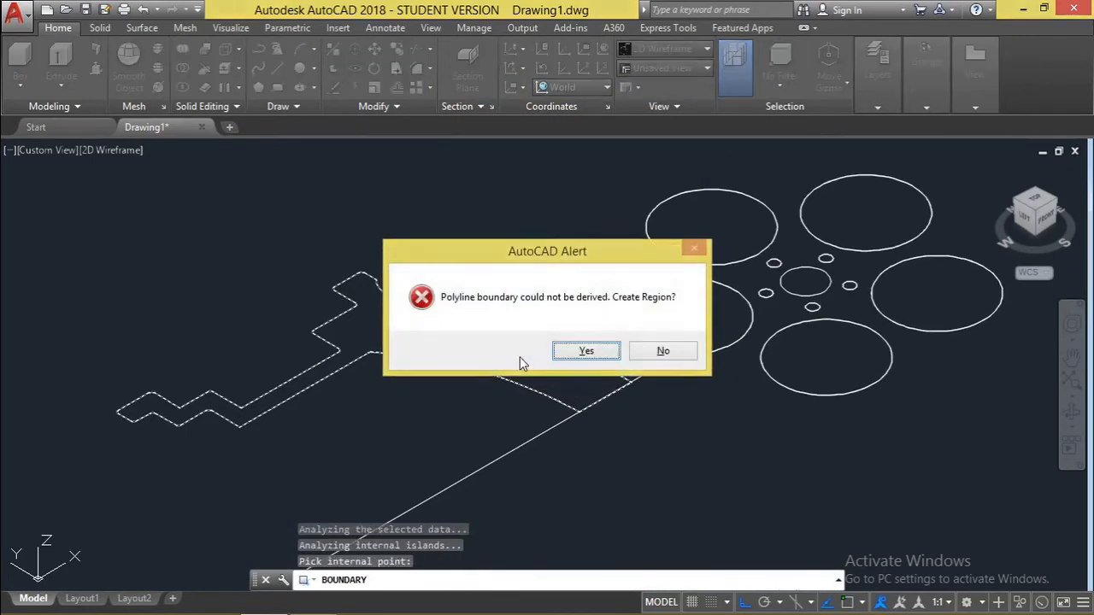
left_click(587, 351)
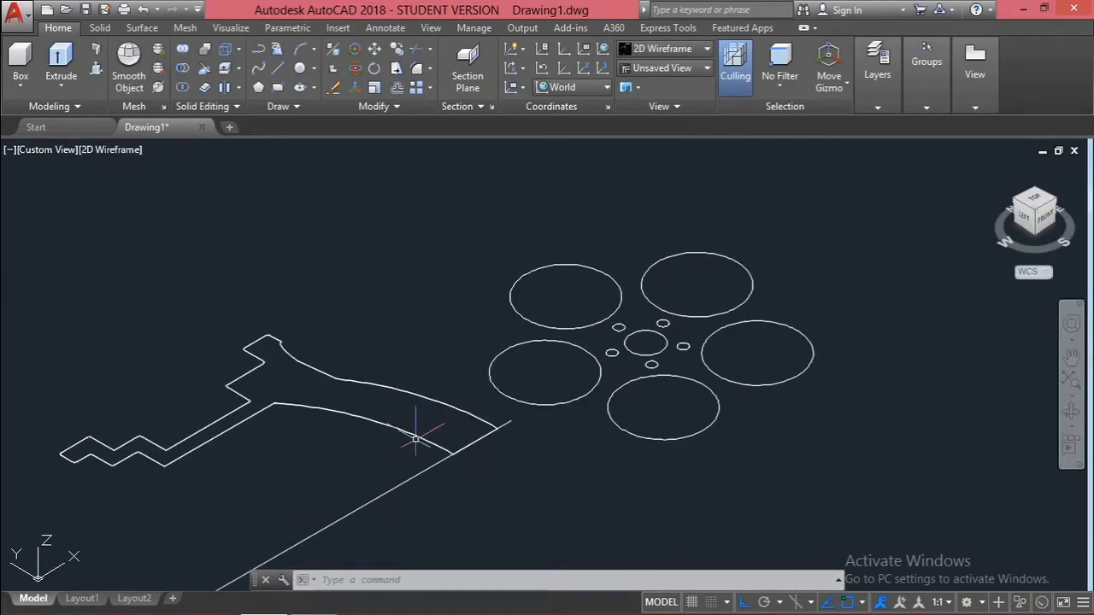
Step: Revolve the profile region 360 degrees as a solid, defining the axis by the two end points of the curved leg's straight end edge
type("RE")
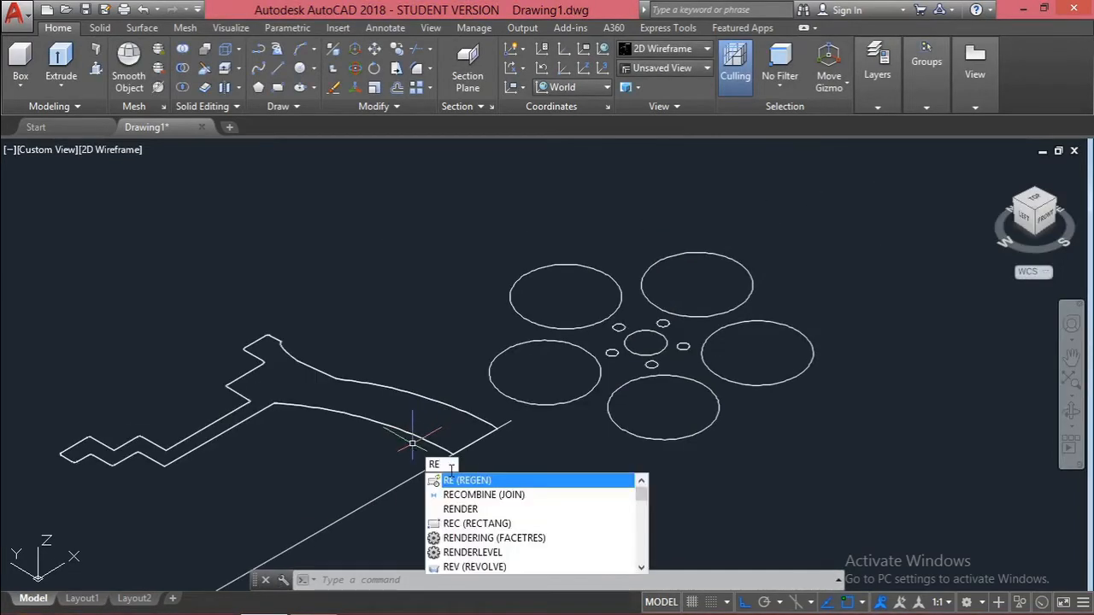
type("VOLVE")
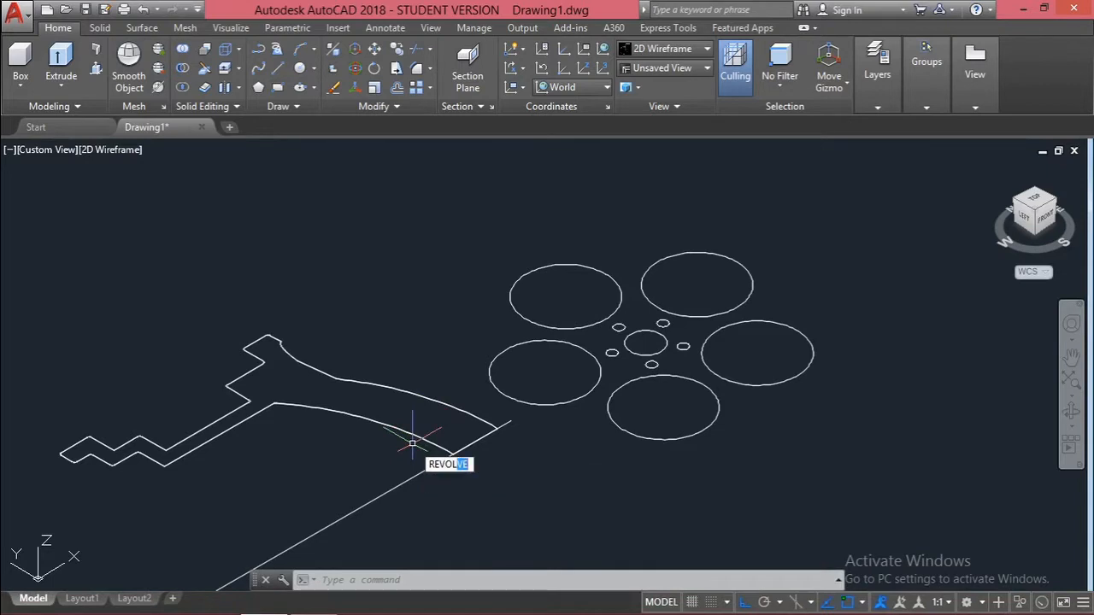
key("Return")
left_click(432, 444)
type("MO")
key("Return")
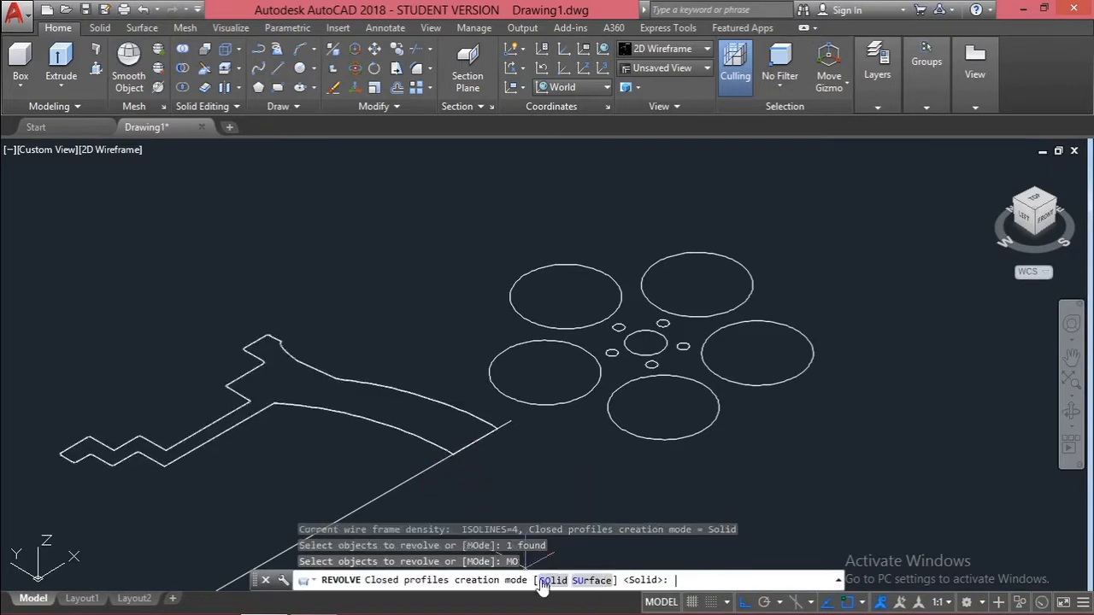
type("SO")
key("Return")
left_click(497, 424)
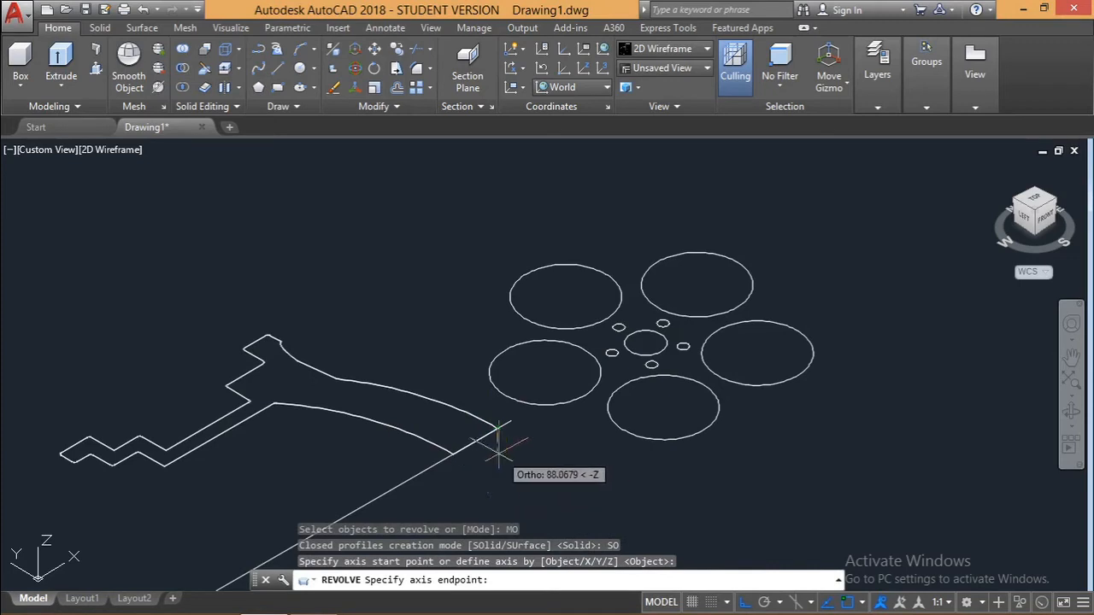
scroll(503, 437, "down", 2)
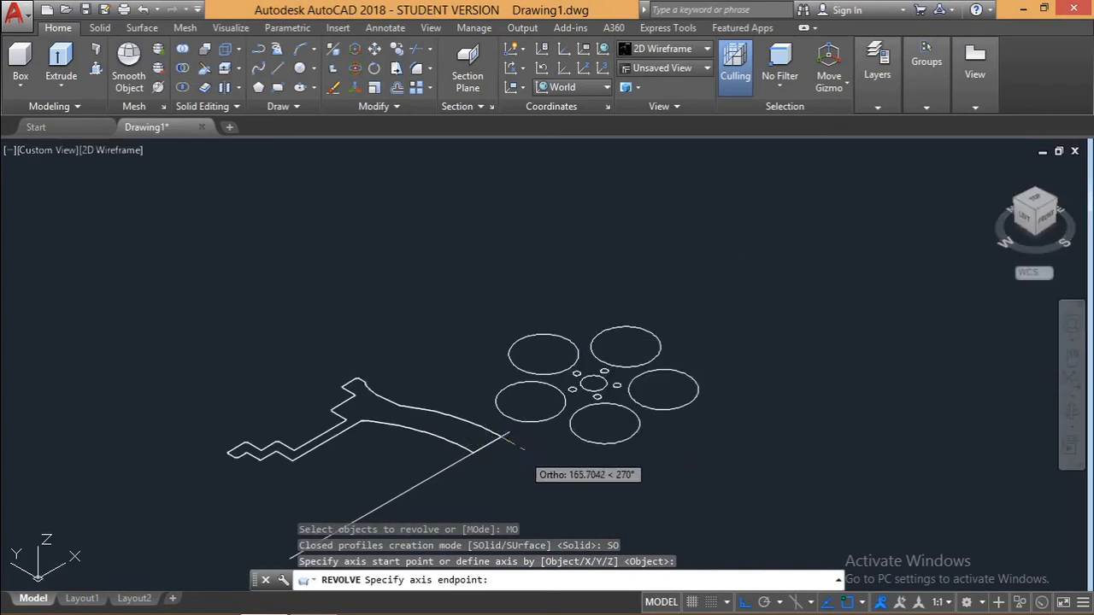
left_click(473, 453)
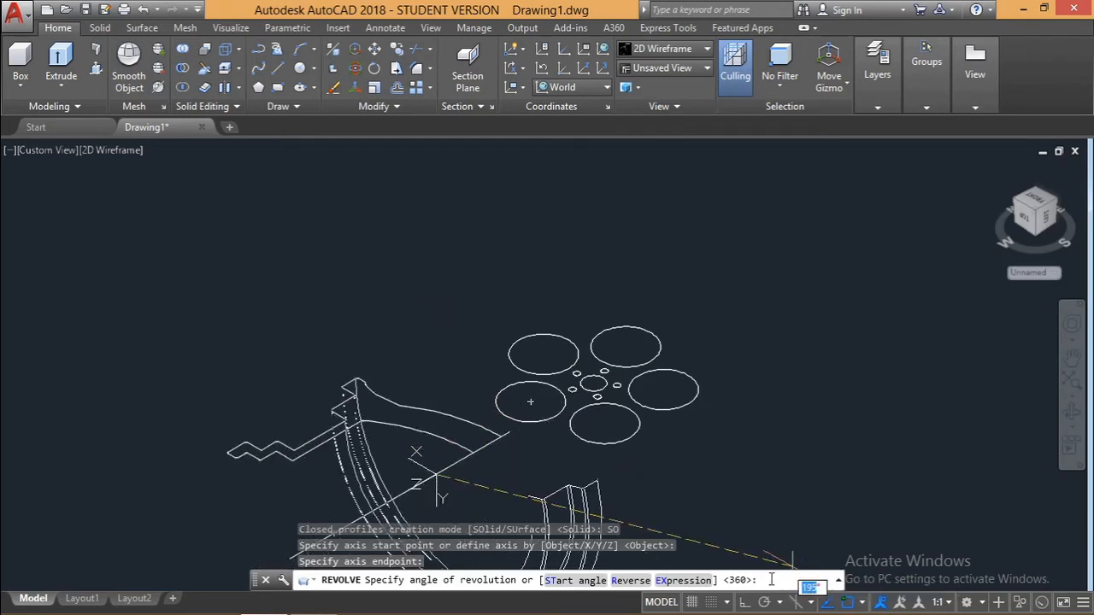
type("360")
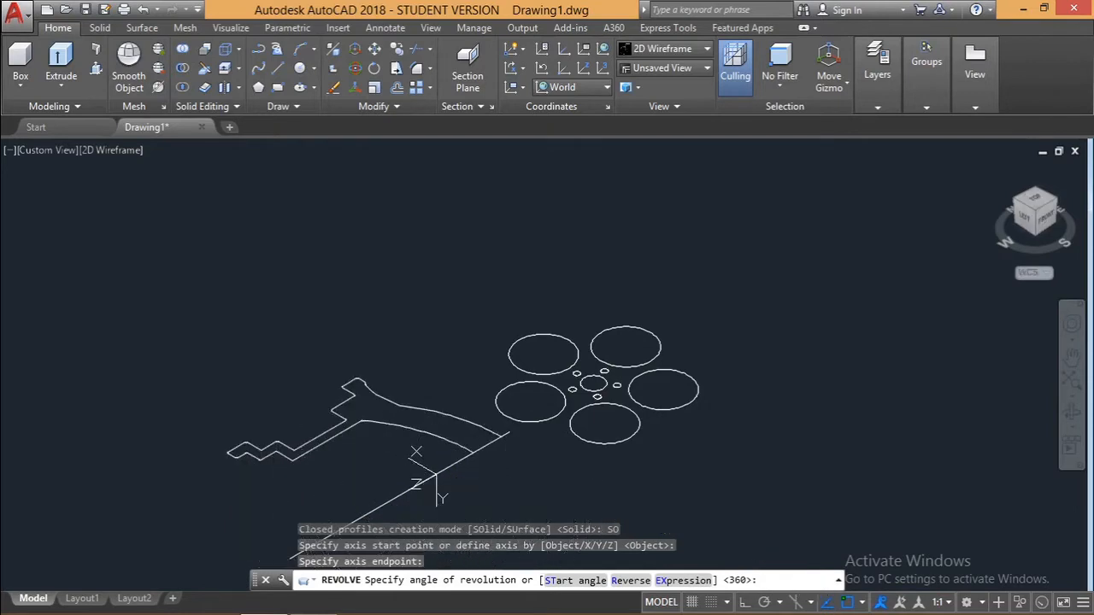
key("Return")
key("Escape")
key("Escape")
key("Escape")
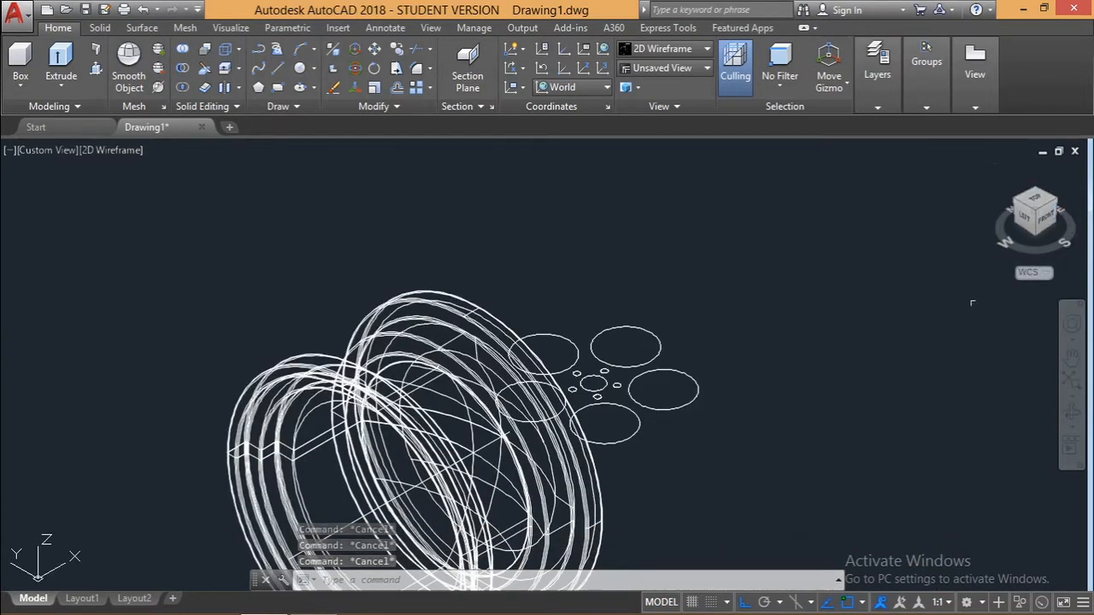
Step: Orbit around the model to examine the revolved wheel and the circle pattern from the front side
left_click(1072, 413)
left_click_drag(940, 444, 554, 573)
key("Escape")
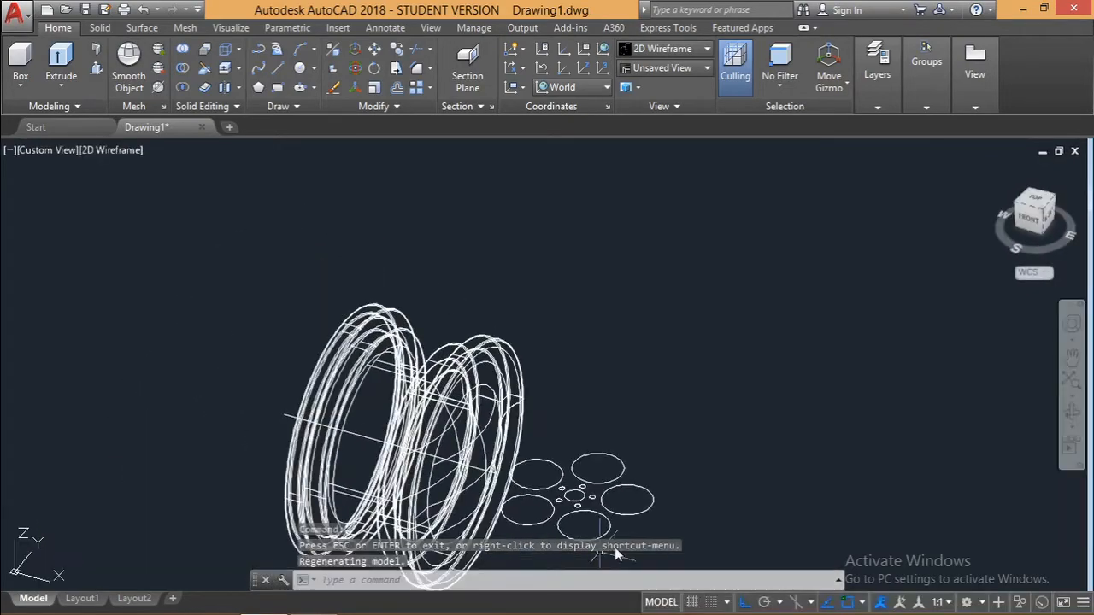
left_click(687, 484)
key("Escape")
left_click(688, 422)
key("Escape")
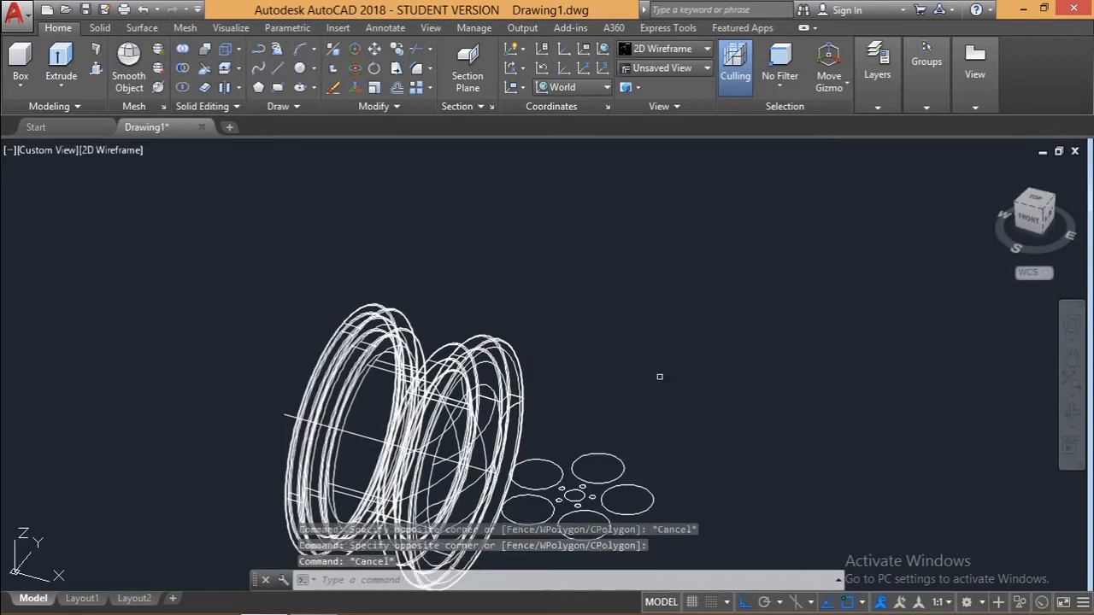
scroll(653, 376, "down", 2)
scroll(598, 314, "up", 5)
key("Escape")
key("Escape")
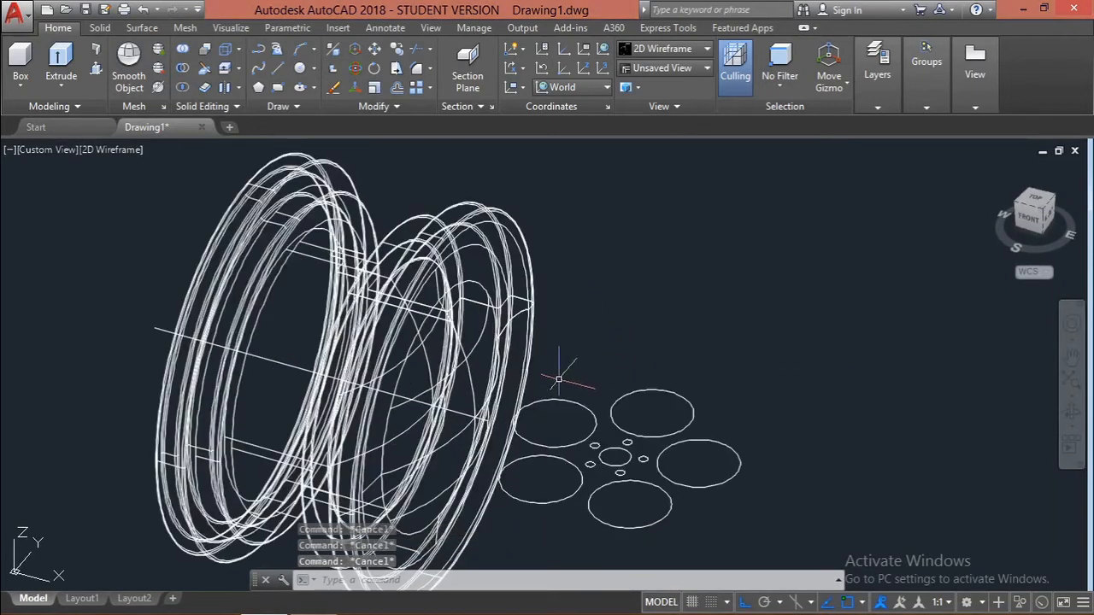
Step: Extrude the centre circle of the five-fold pattern as a solid with a height of 600
left_click(61, 62)
left_click(612, 438)
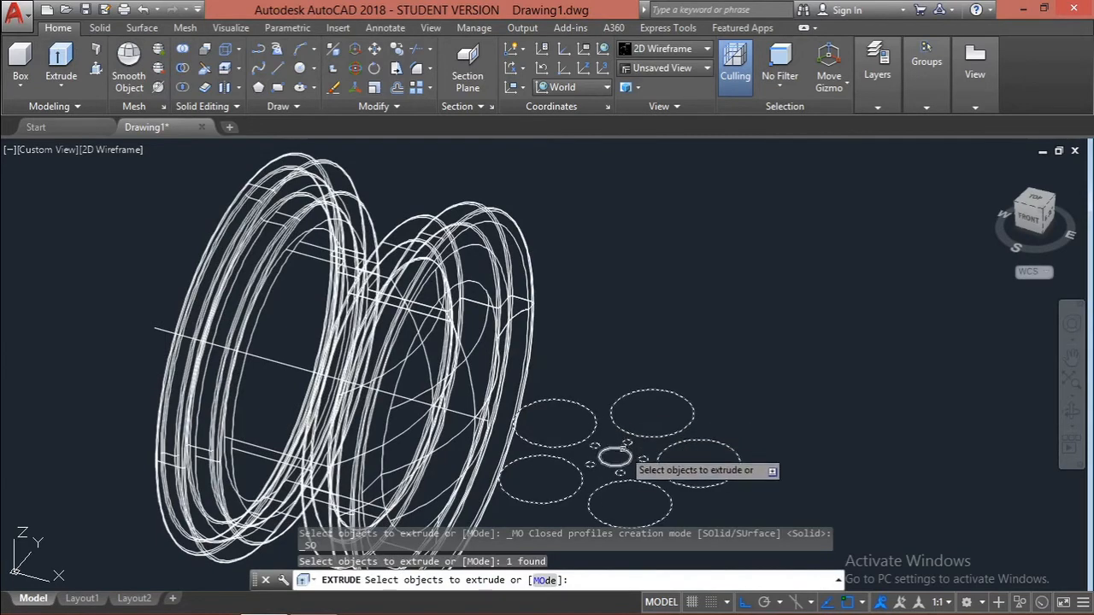
left_click(621, 444)
left_click(545, 580)
left_click(553, 580)
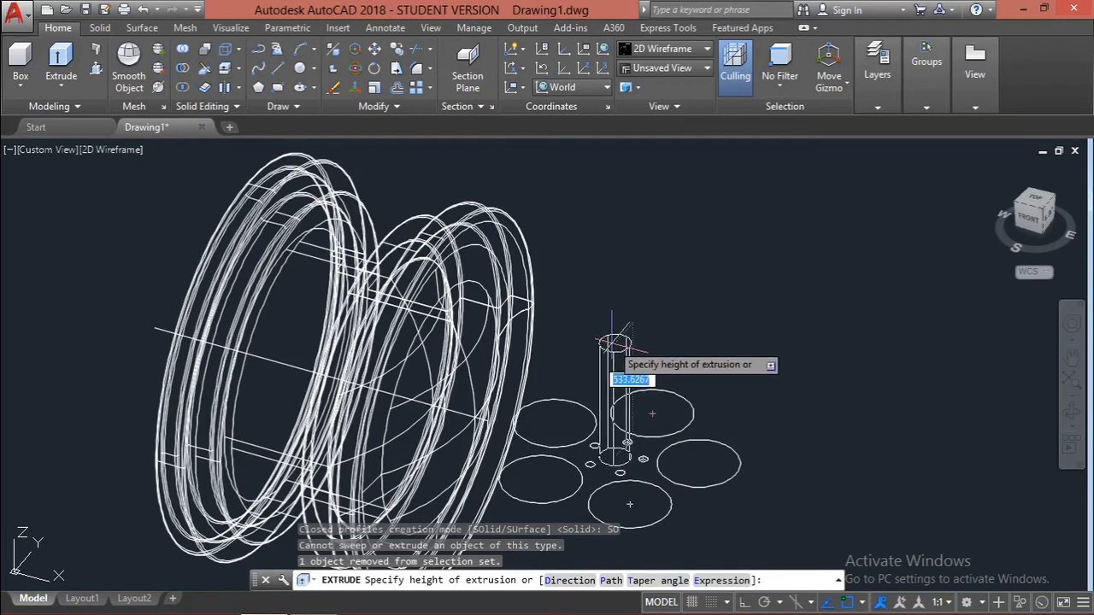
type("600")
key("Return")
key("Escape")
key("Escape")
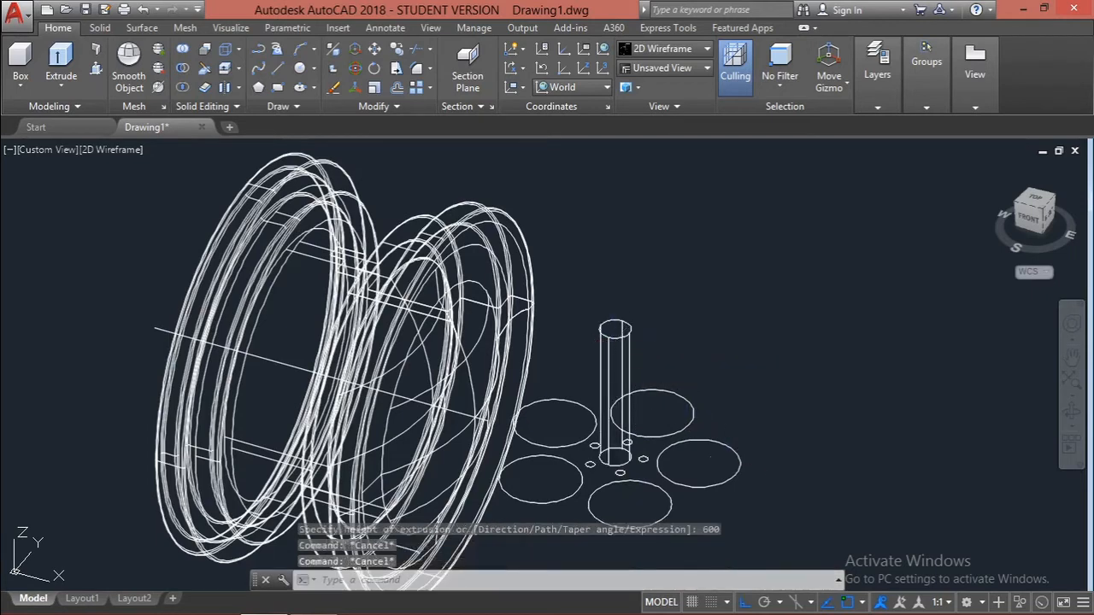
Step: Try to extrude the polar array of circles around the centre cylinder as solids
left_click(61, 61)
left_click(652, 470)
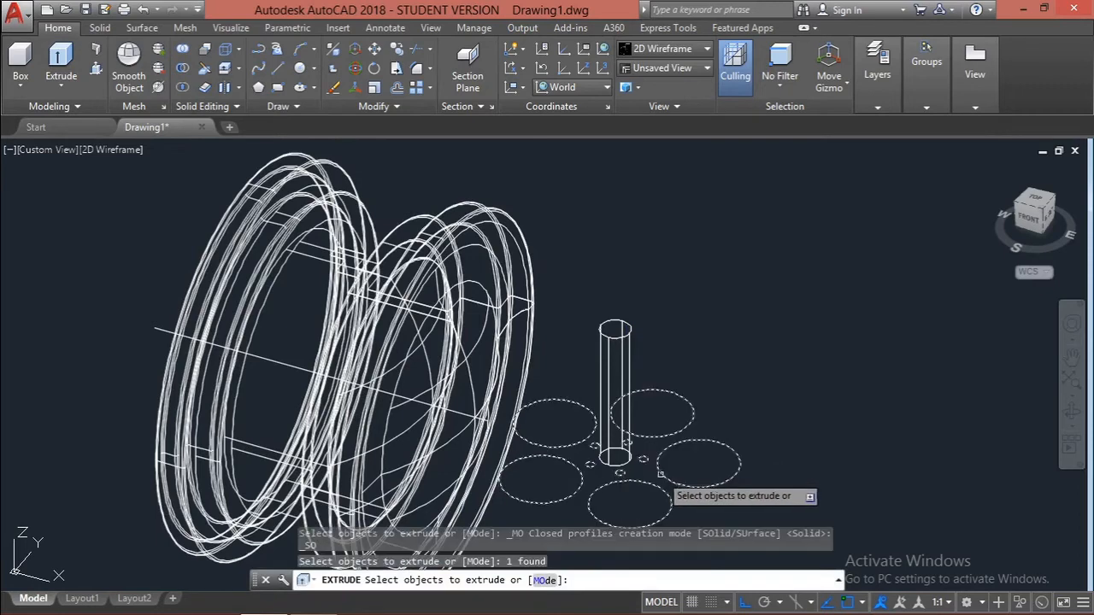
left_click(544, 580)
left_click(551, 580)
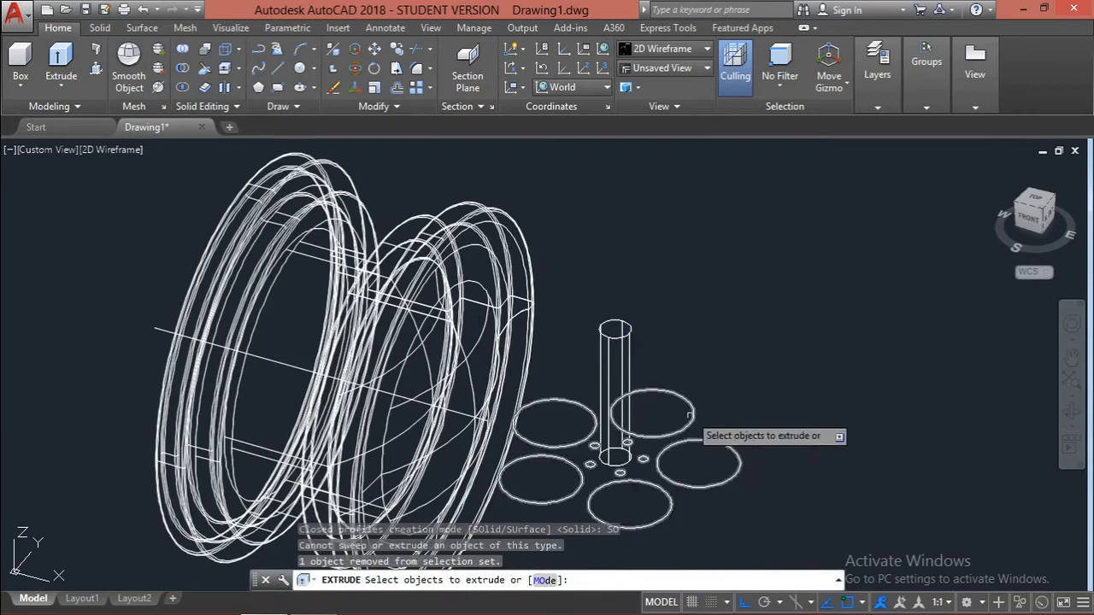
left_click(658, 441)
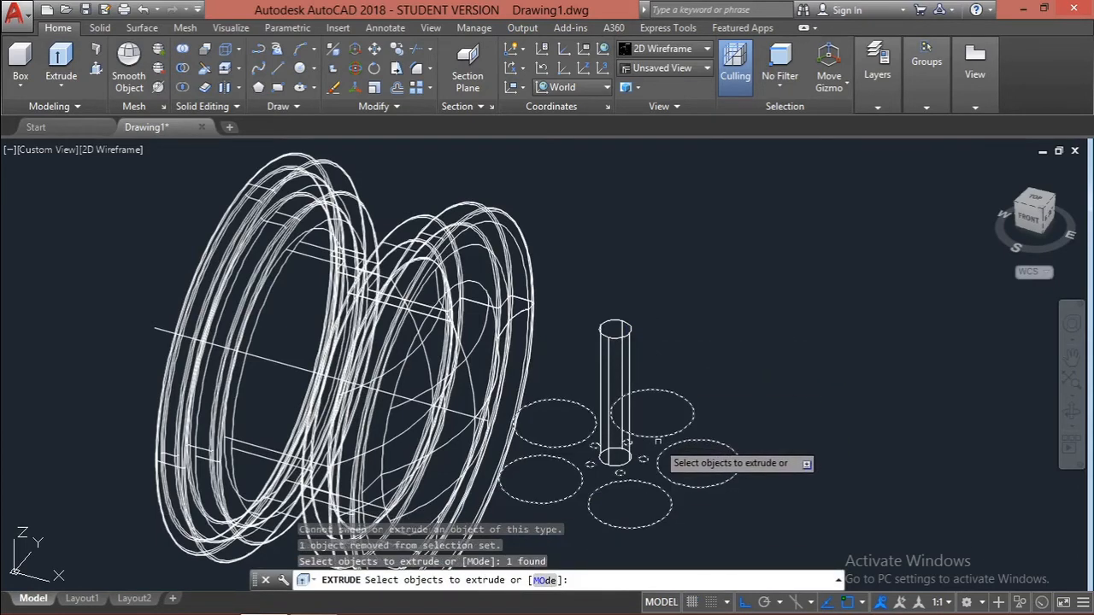
left_click(545, 581)
left_click(548, 581)
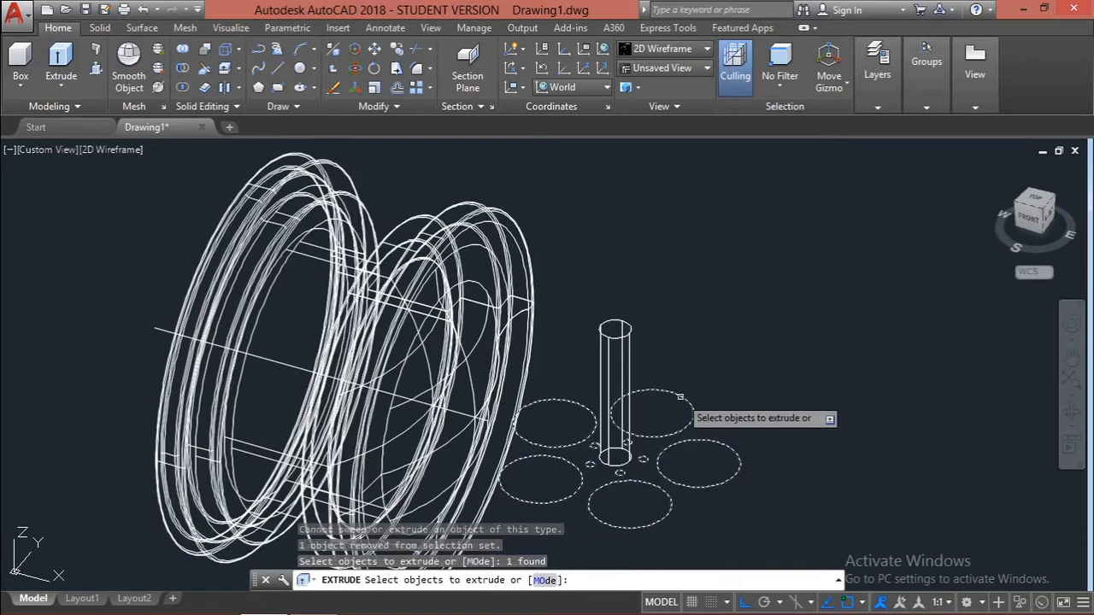
left_click(681, 396)
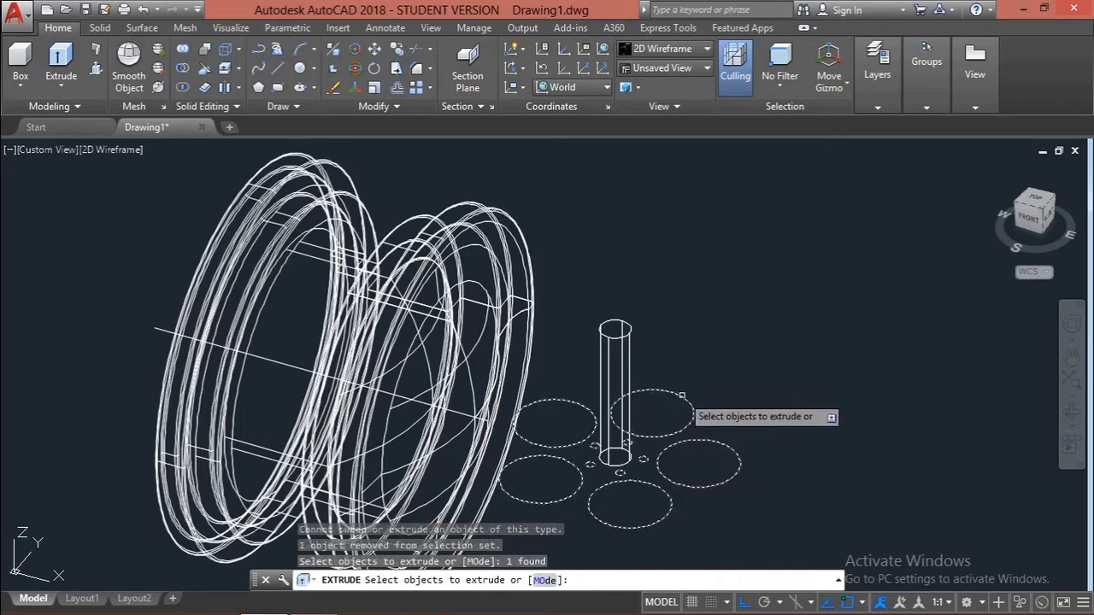
key("Return")
left_click(685, 398)
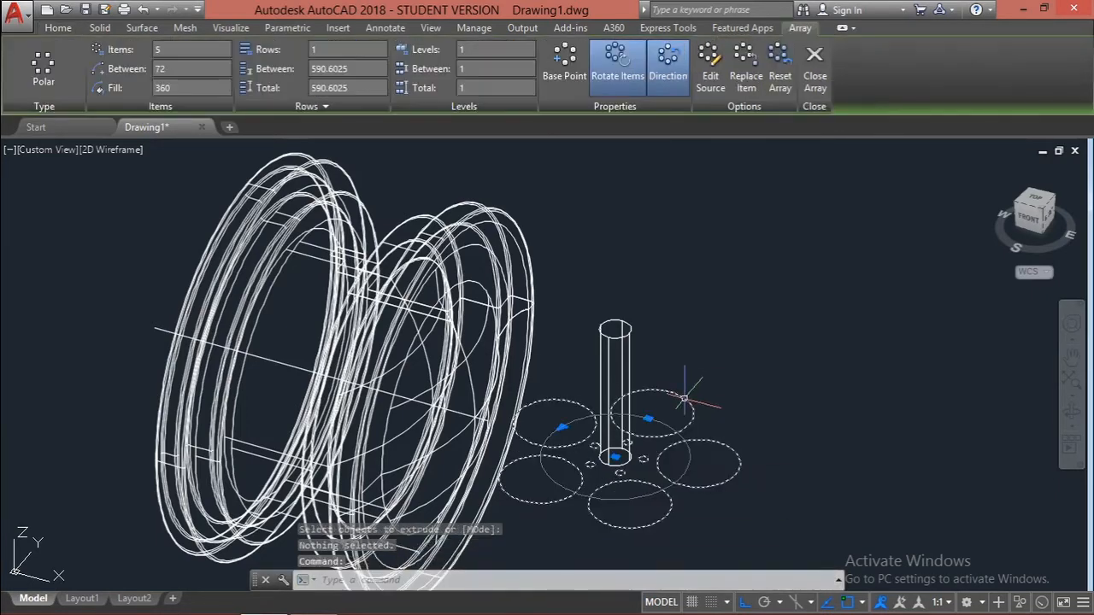
key("Escape")
key("Escape")
key("Escape")
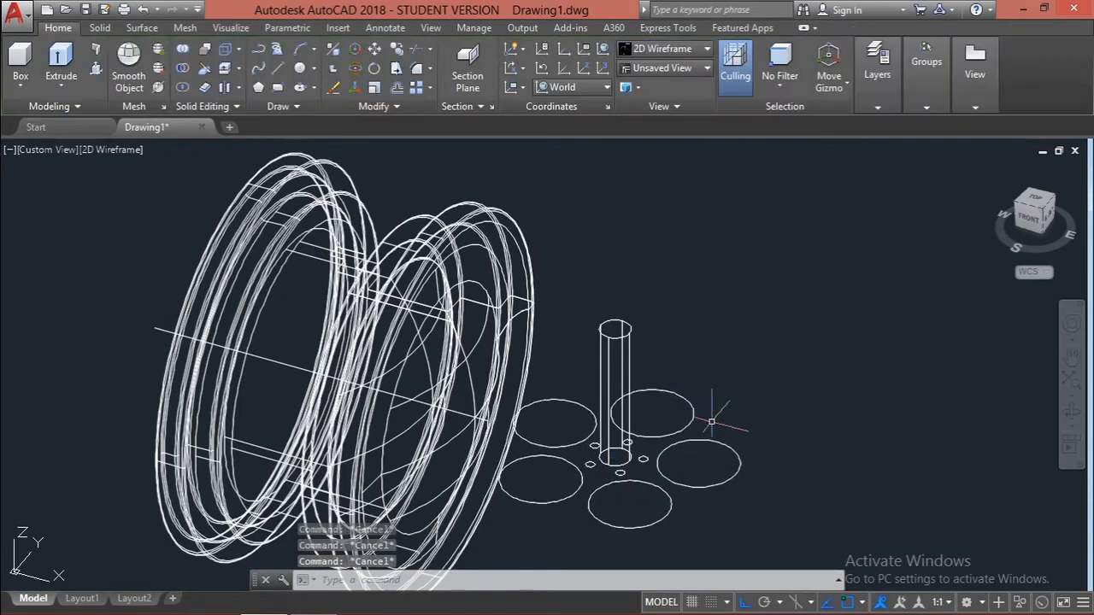
left_click(740, 457)
key("Escape")
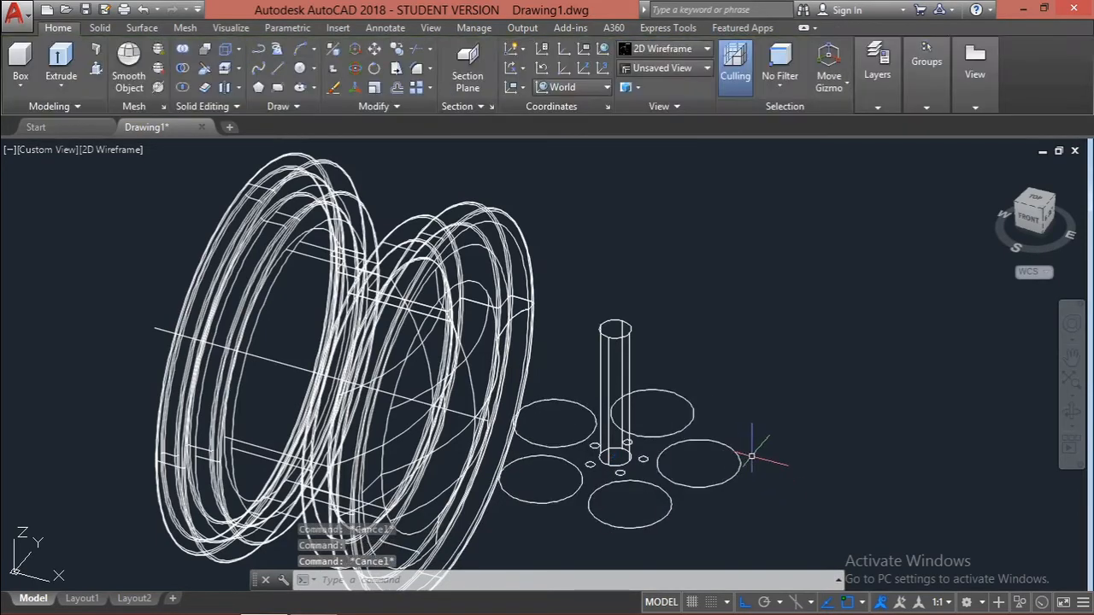
left_click(774, 492)
left_click(703, 411)
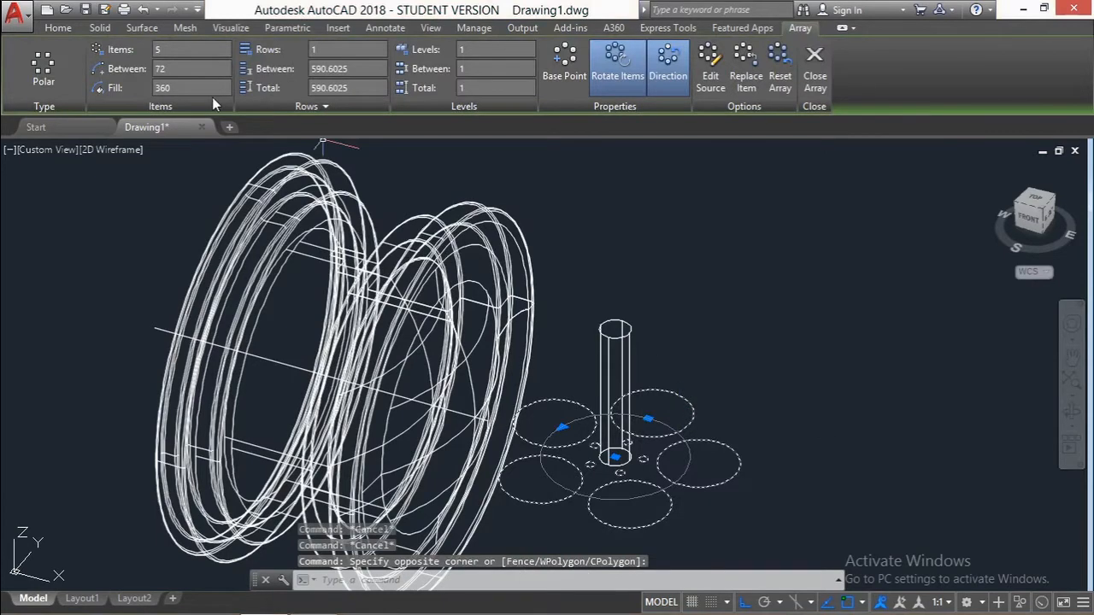
left_click(65, 28)
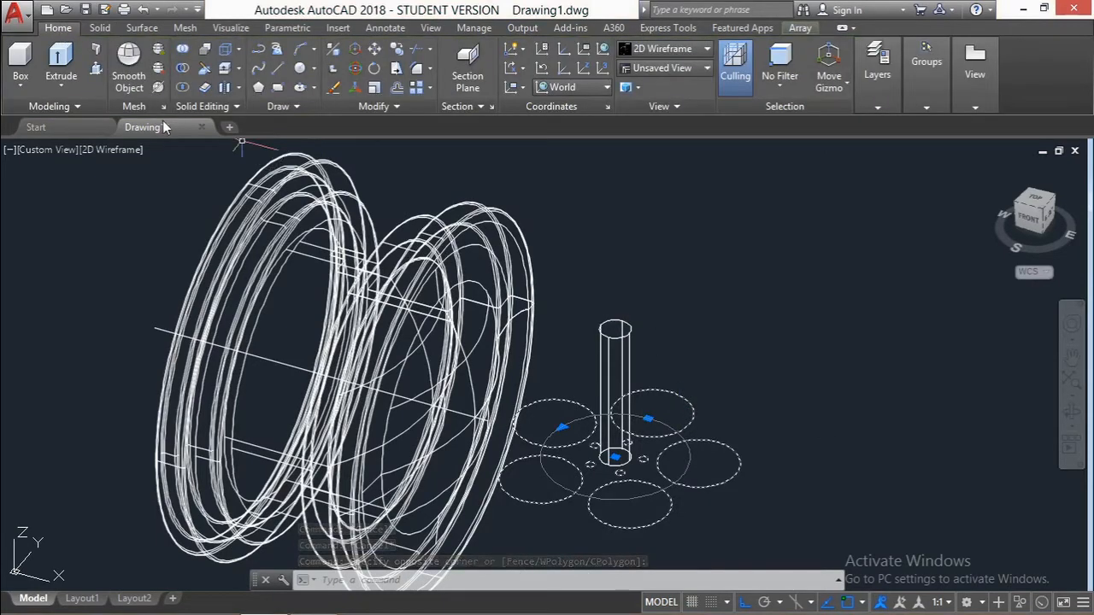
mouse_move(261, 177)
right_click(689, 436)
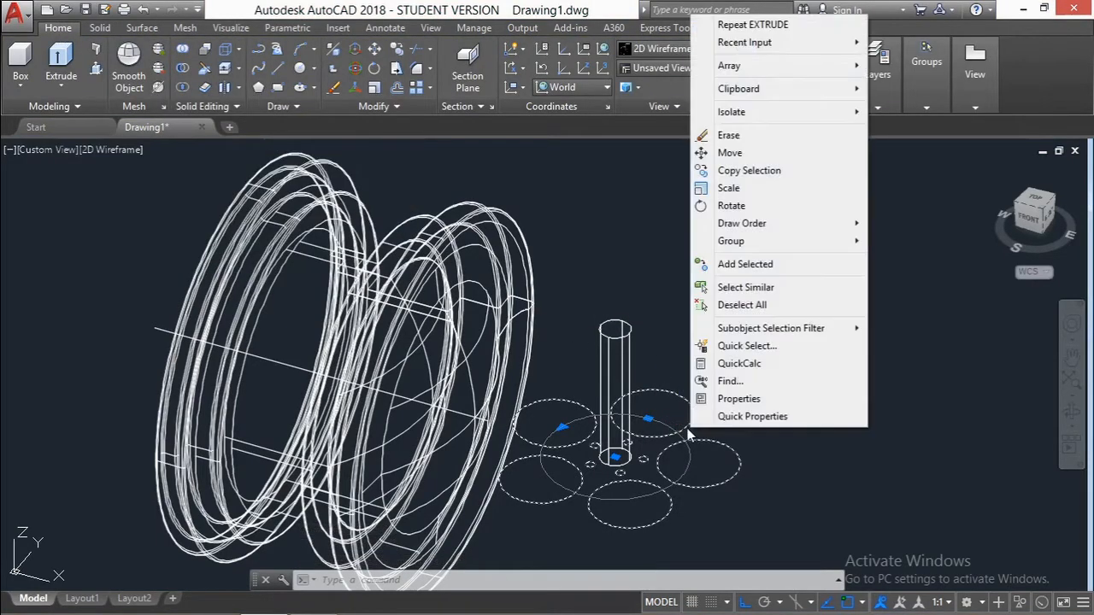
mouse_move(858, 67)
left_click(648, 208)
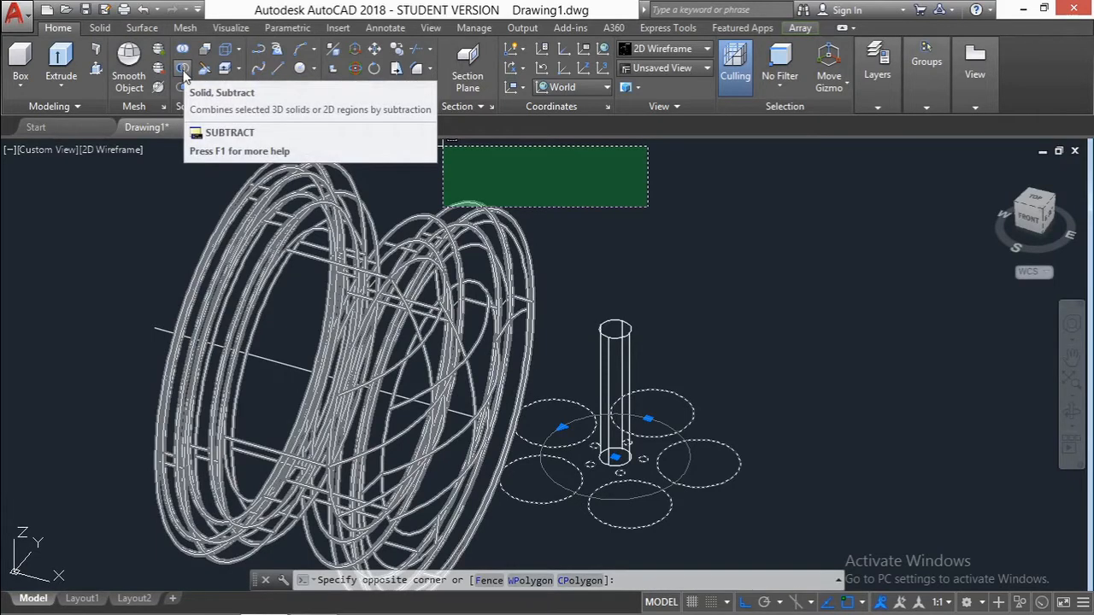
left_click(691, 405)
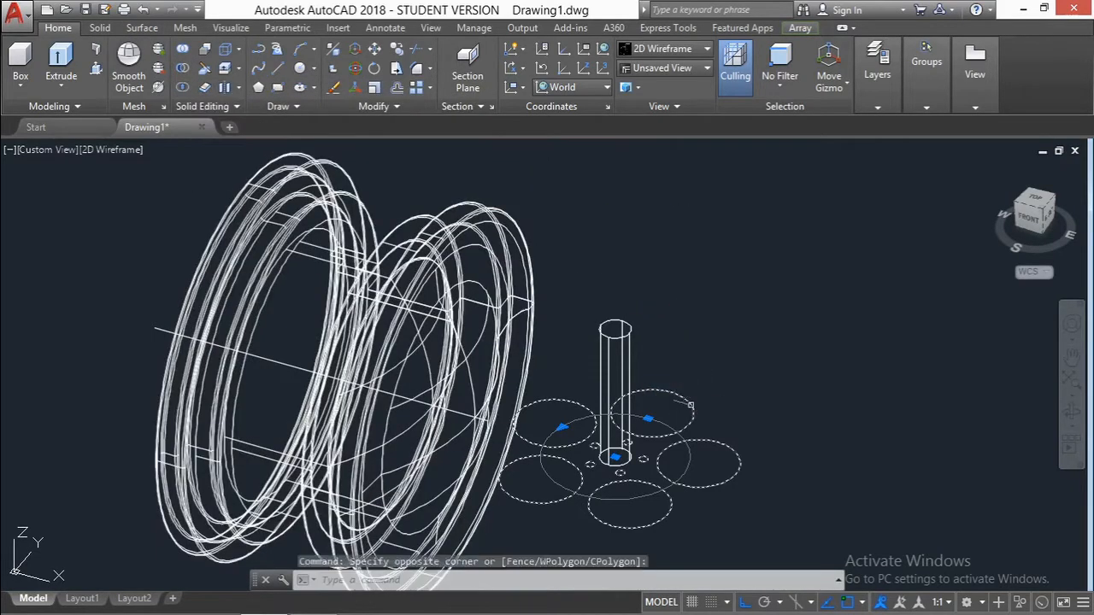
right_click(688, 442)
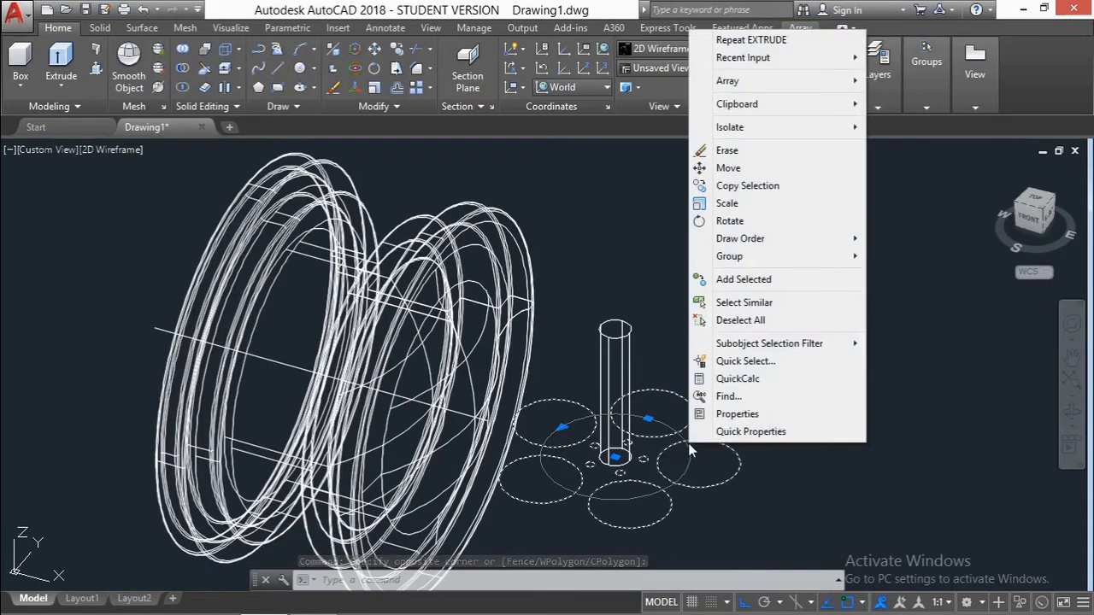
left_click(855, 530)
left_click(733, 274)
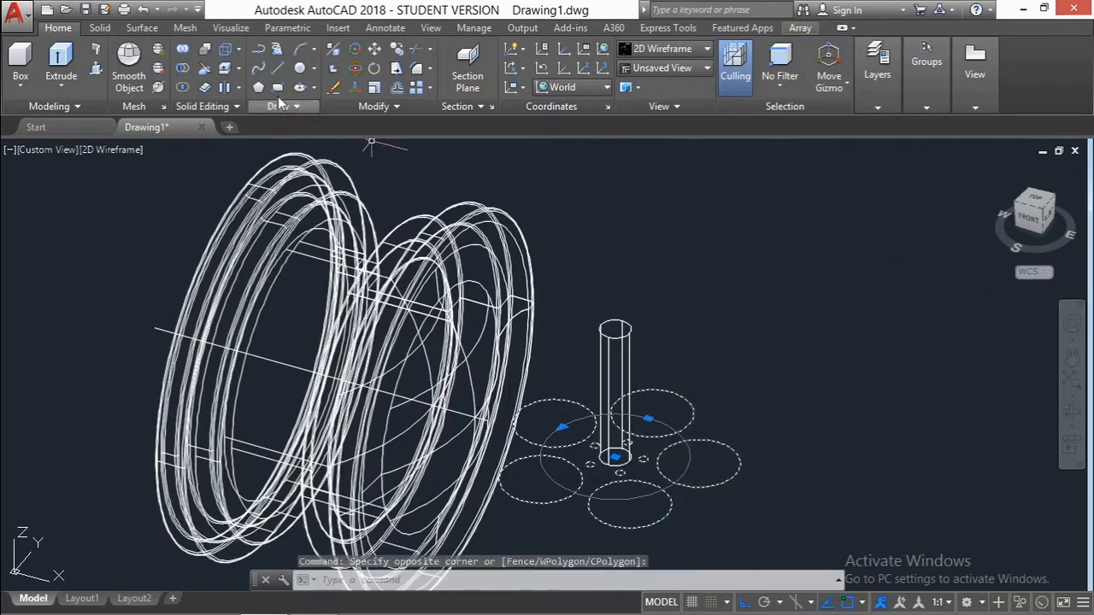
key("Escape")
key("Escape")
key("Escape")
Step: Try to extrude a single large circle of the polar array with Presspull
type("PRESSPULL")
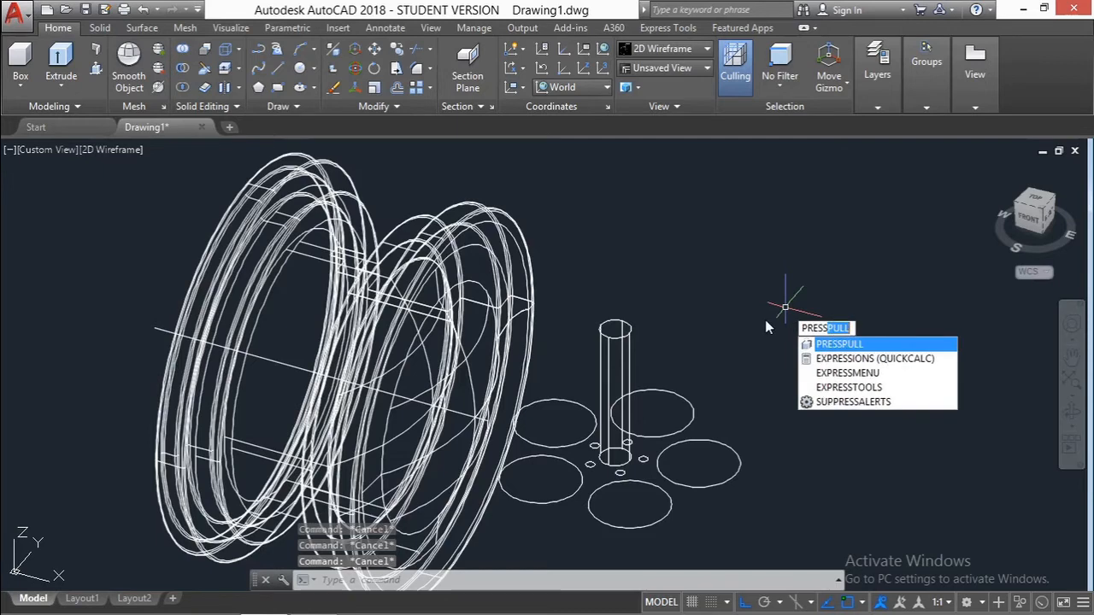
key("Return")
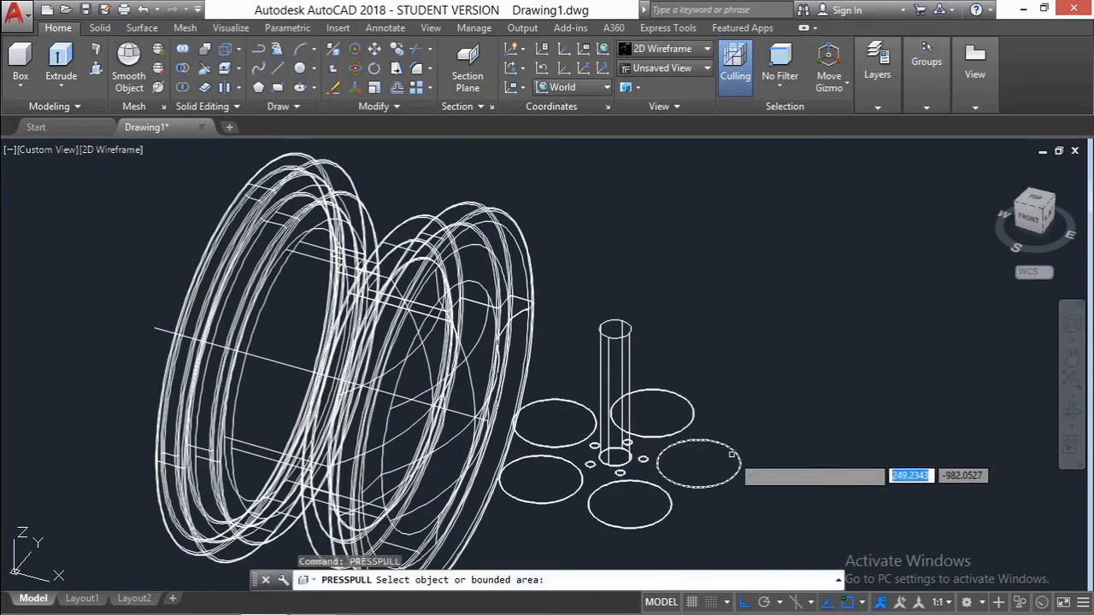
left_click(734, 451)
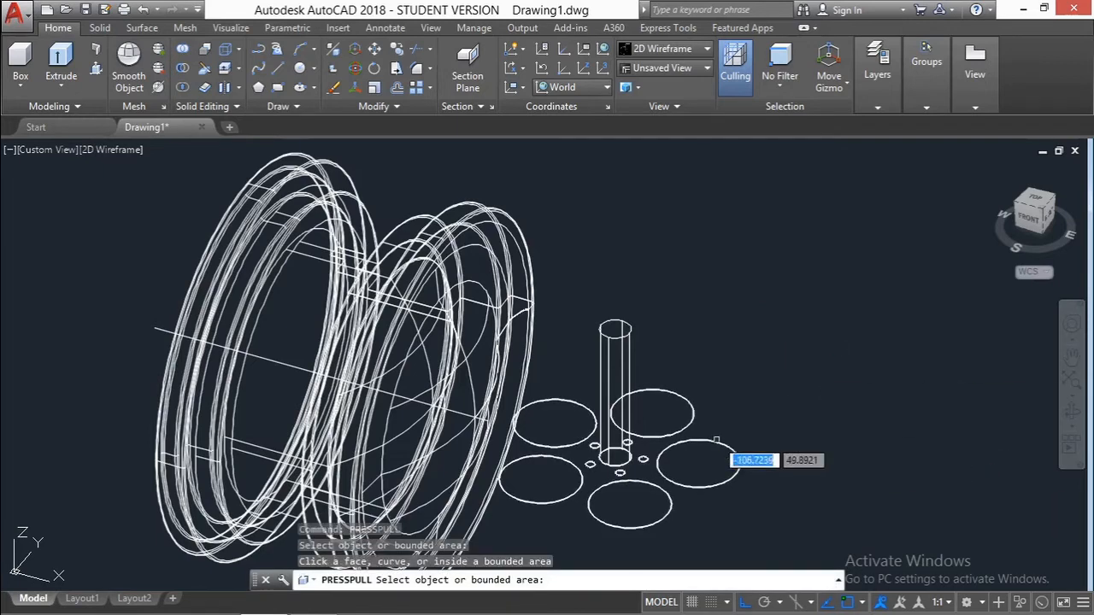
left_click(726, 468)
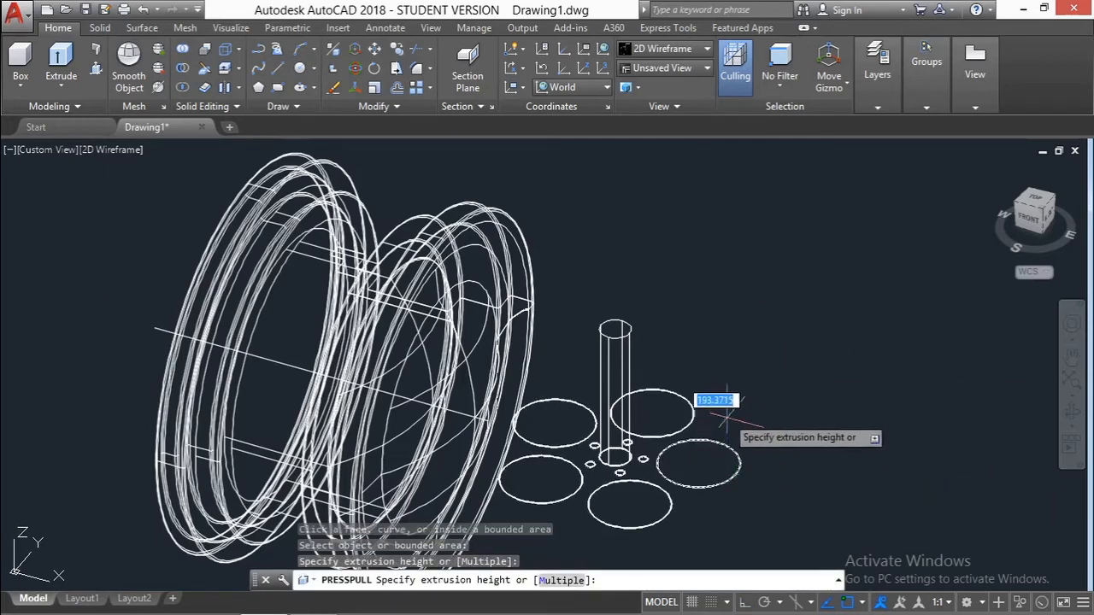
key("Escape")
key("Escape")
key("Escape")
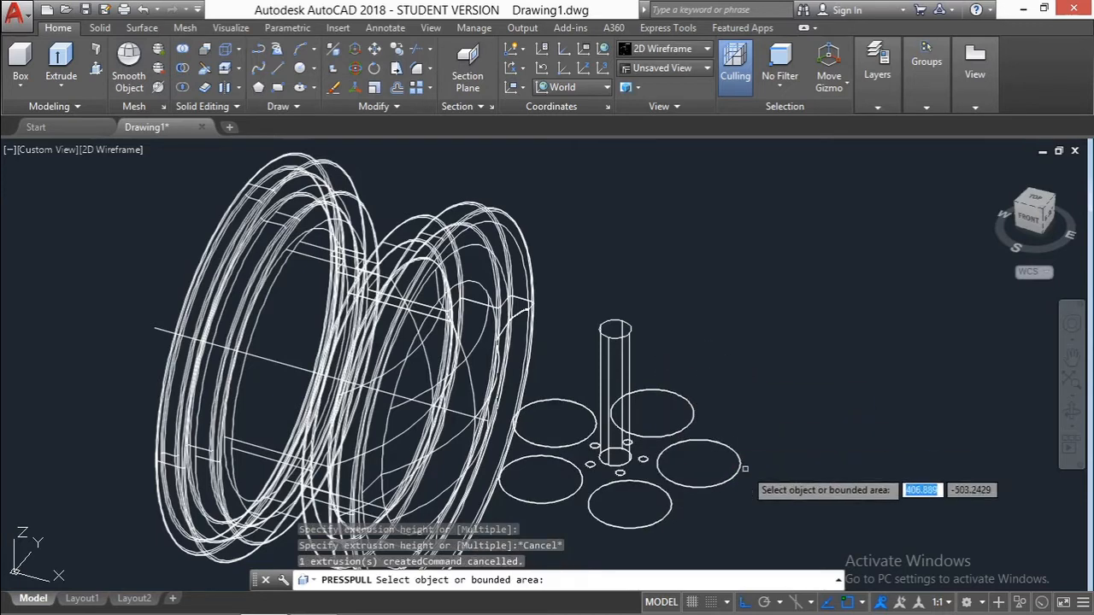
Step: Presspull the large circle right of the centre cylinder to a height of 600
left_click(761, 487)
left_click(706, 417)
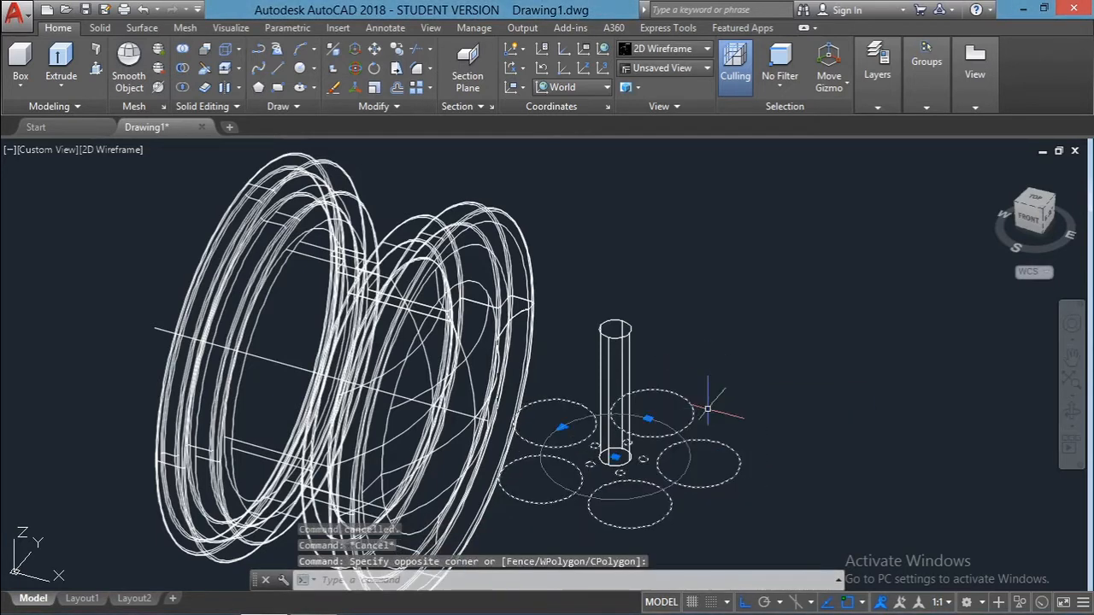
type("PRE")
left_click(754, 465)
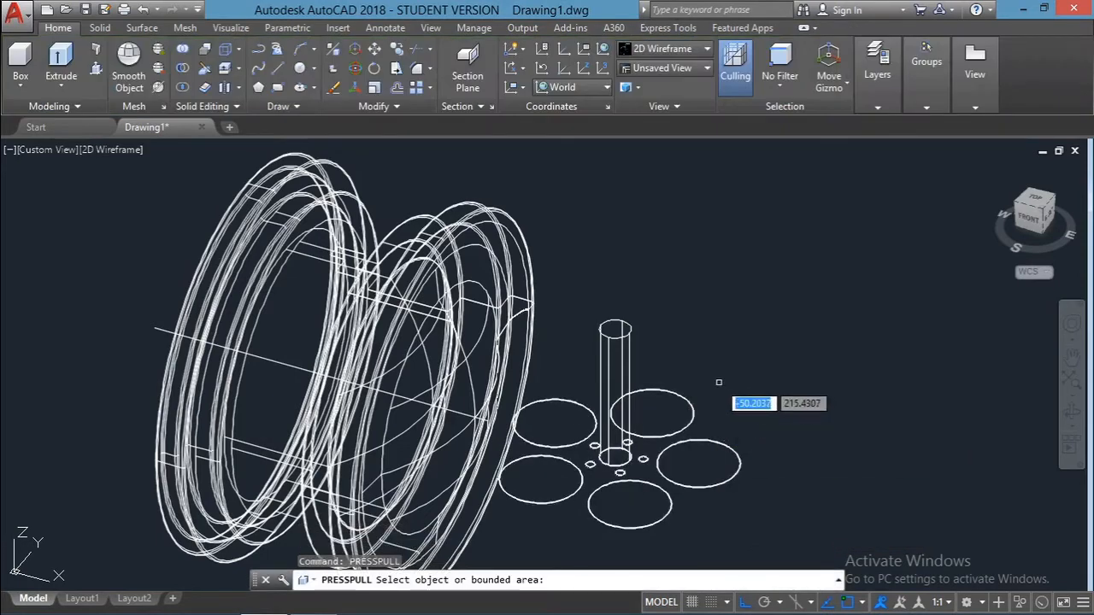
left_click(722, 443)
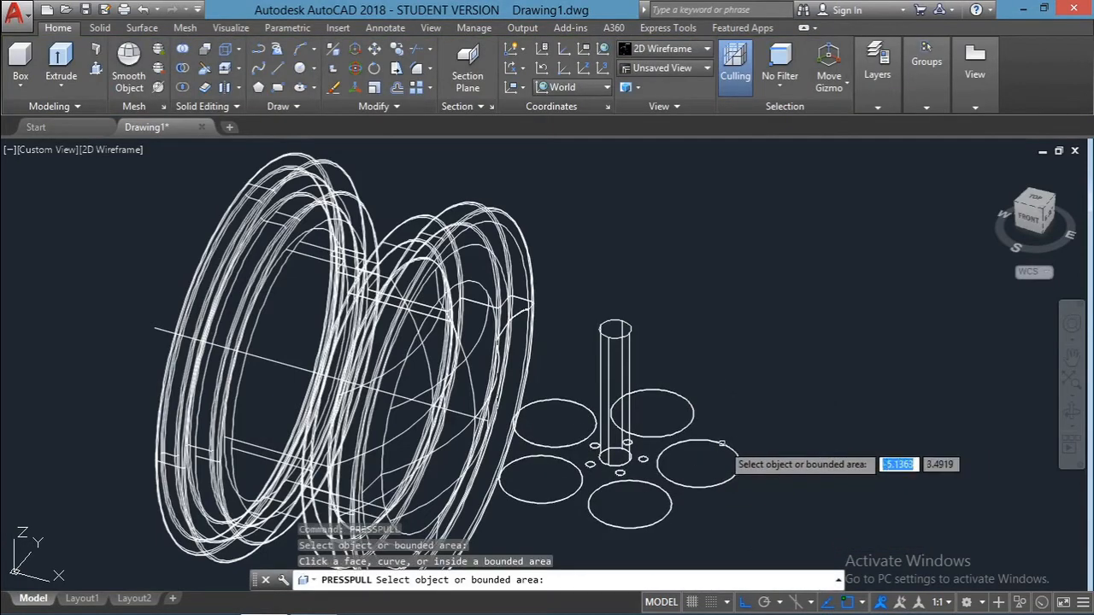
left_click(725, 444)
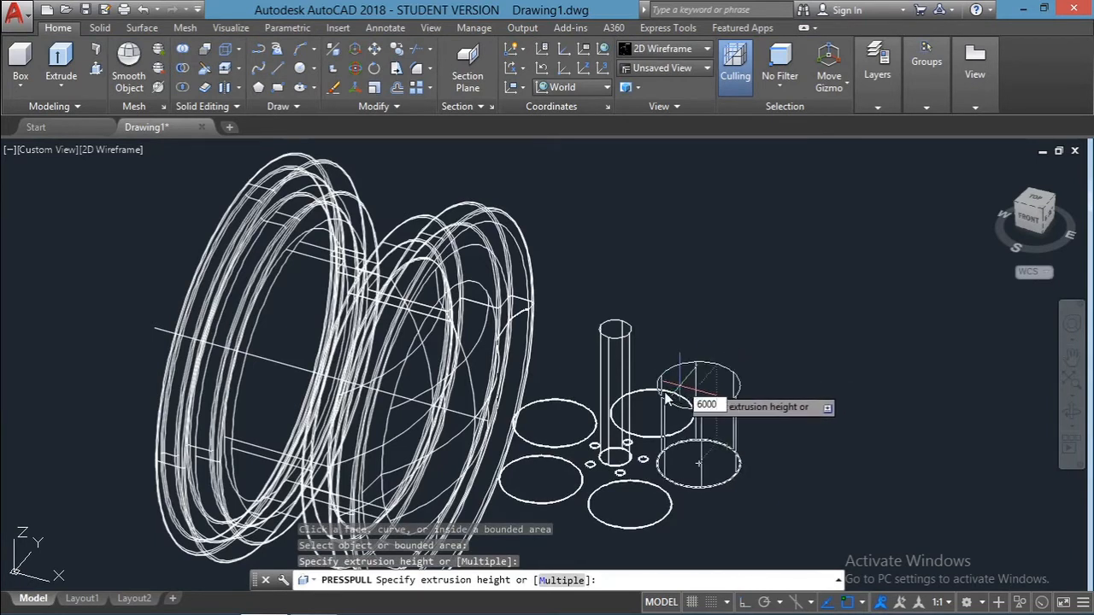
left_click(717, 367)
key("Escape")
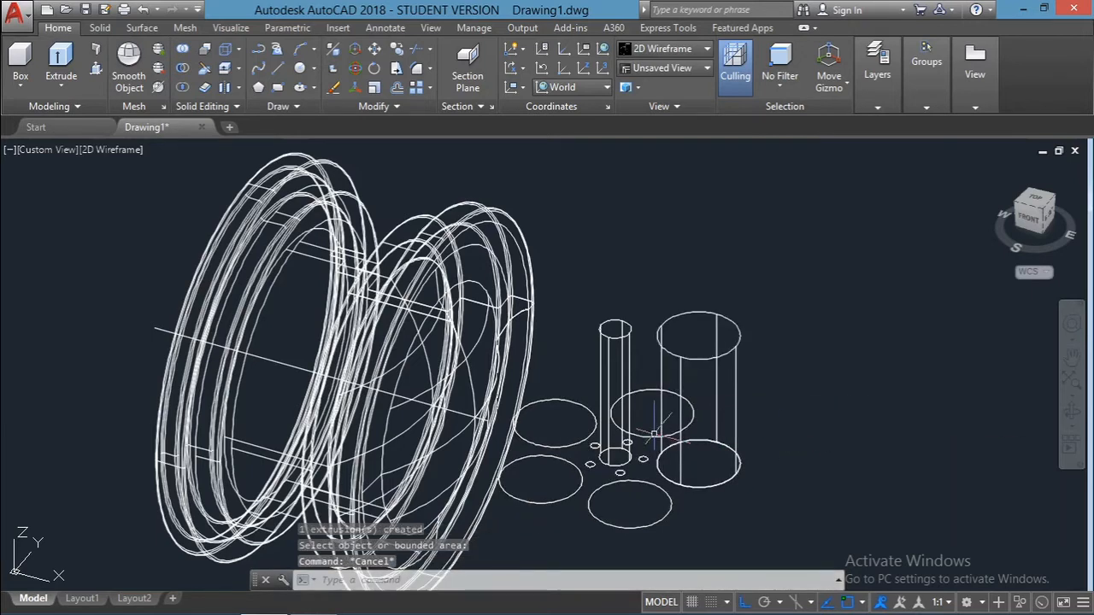
Step: Presspull the two large circles behind the centre cylinder to a height of 600 each
key("Return")
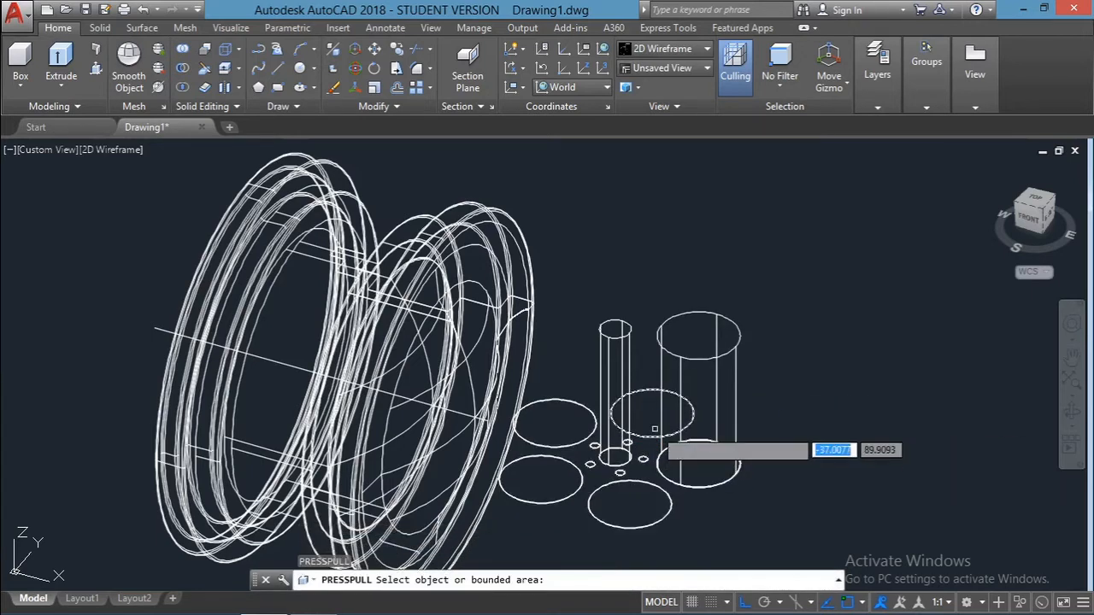
left_click(654, 429)
key("Return")
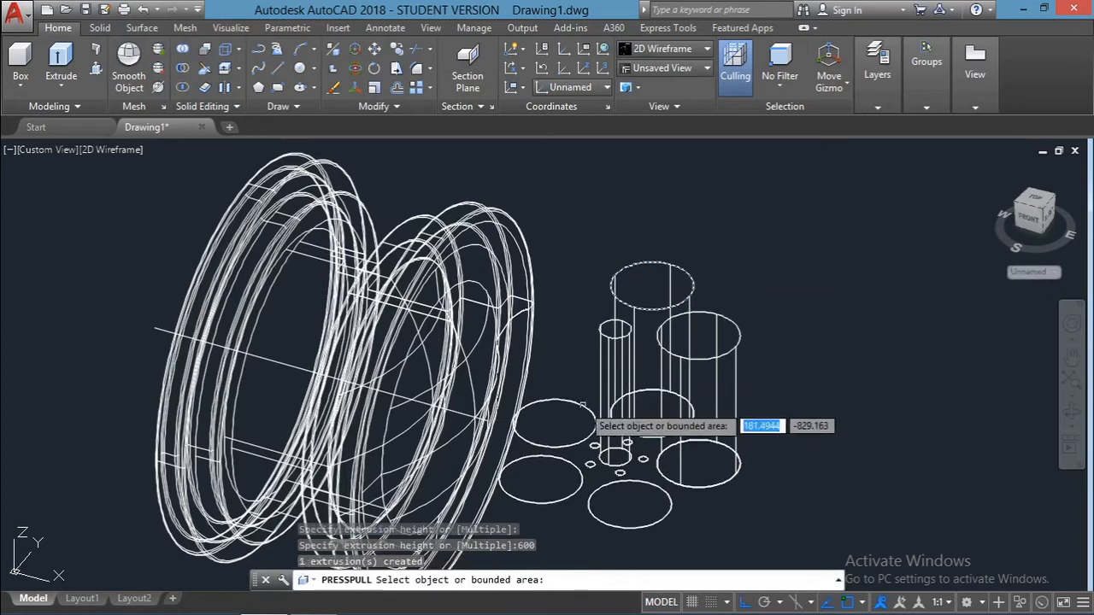
left_click(562, 412)
type("600")
key("Return")
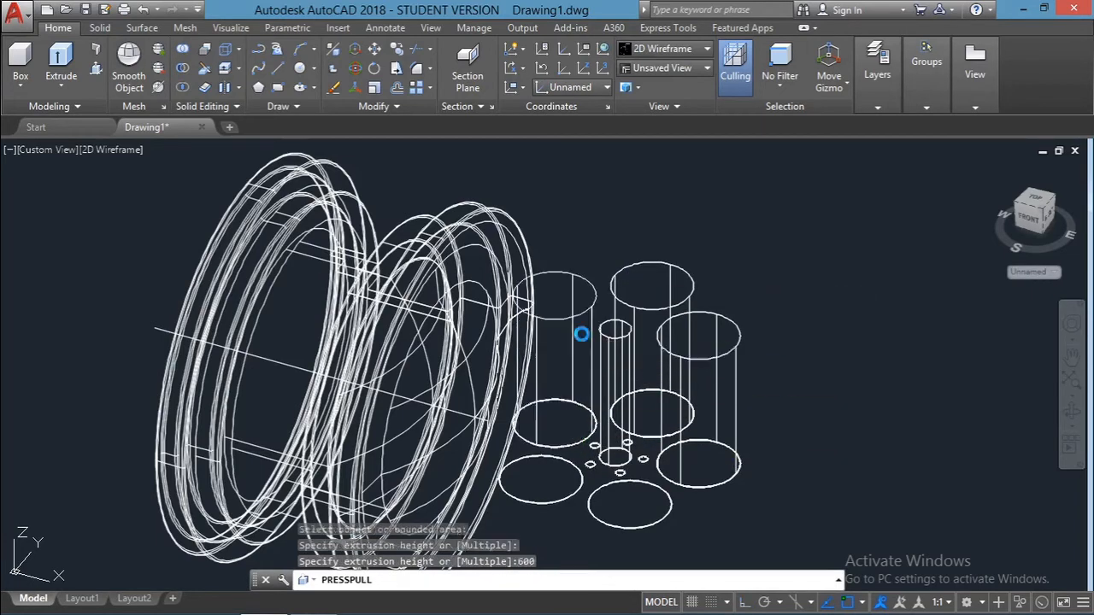
Step: Presspull the two remaining large circles in front of the centre cylinder to a height of 600 each
left_click(541, 481)
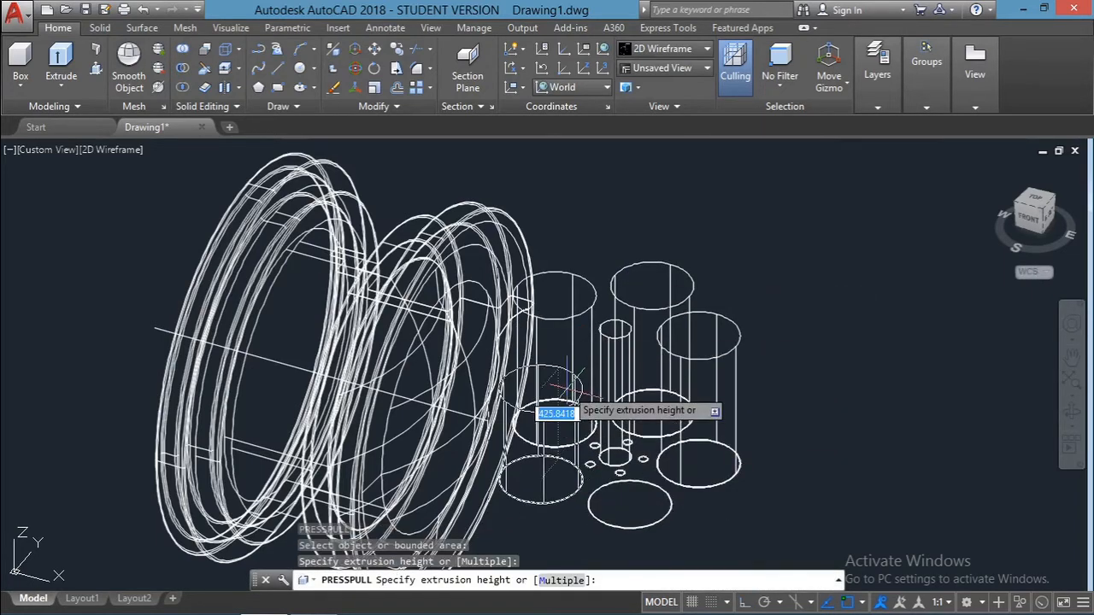
type("600")
key("Return")
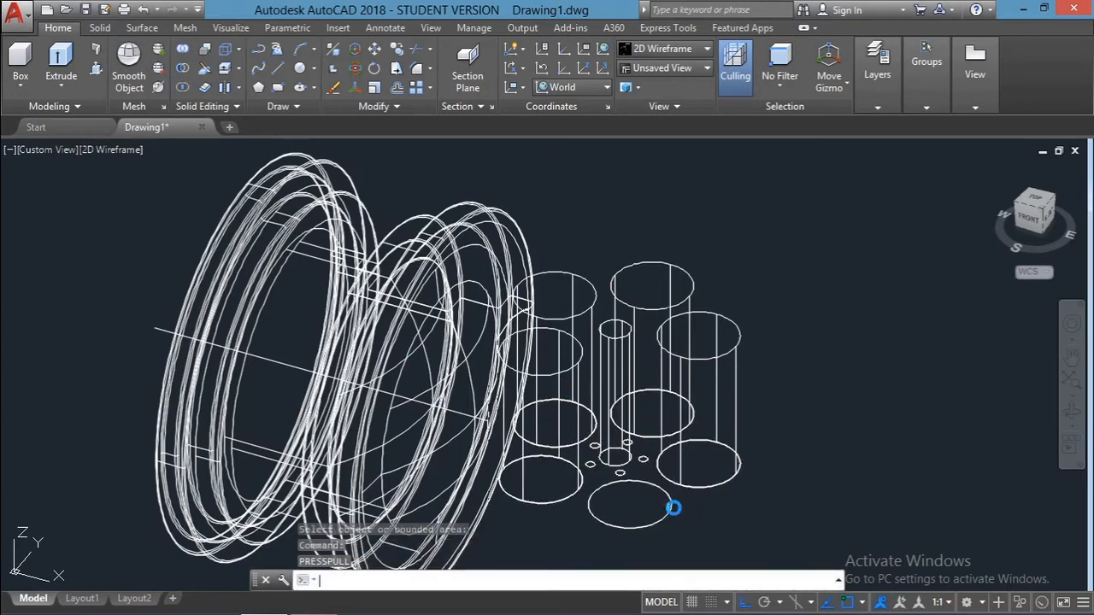
left_click(667, 508)
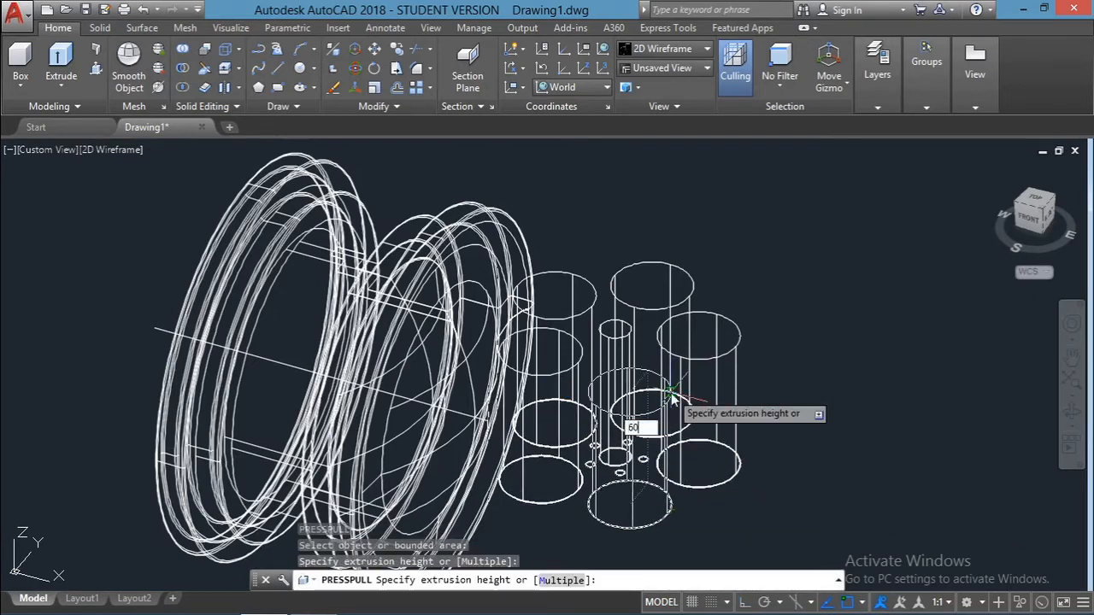
key("Return")
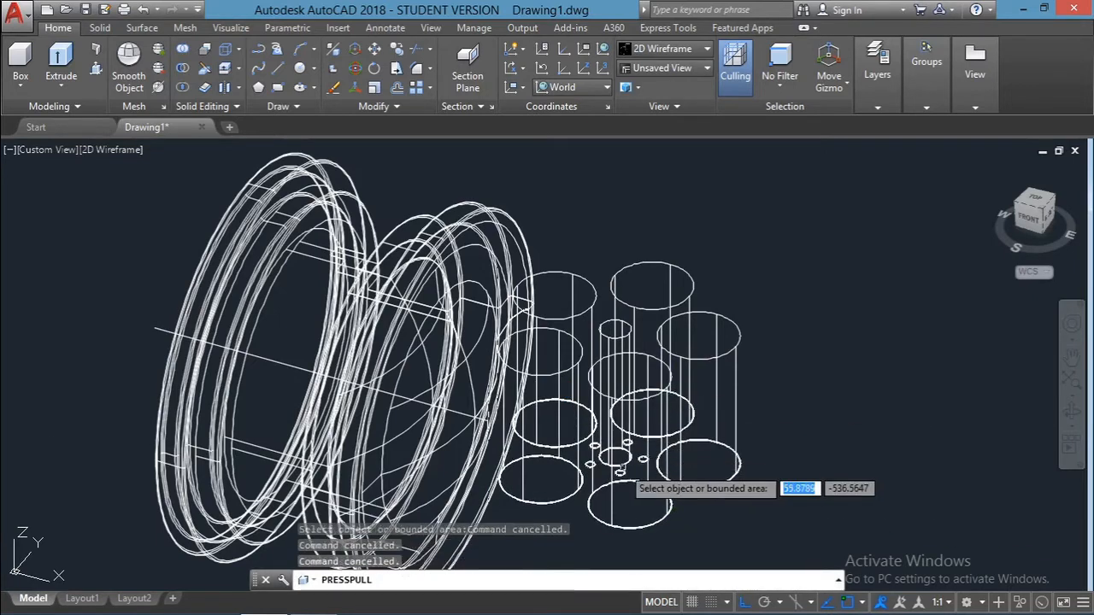
key("Escape")
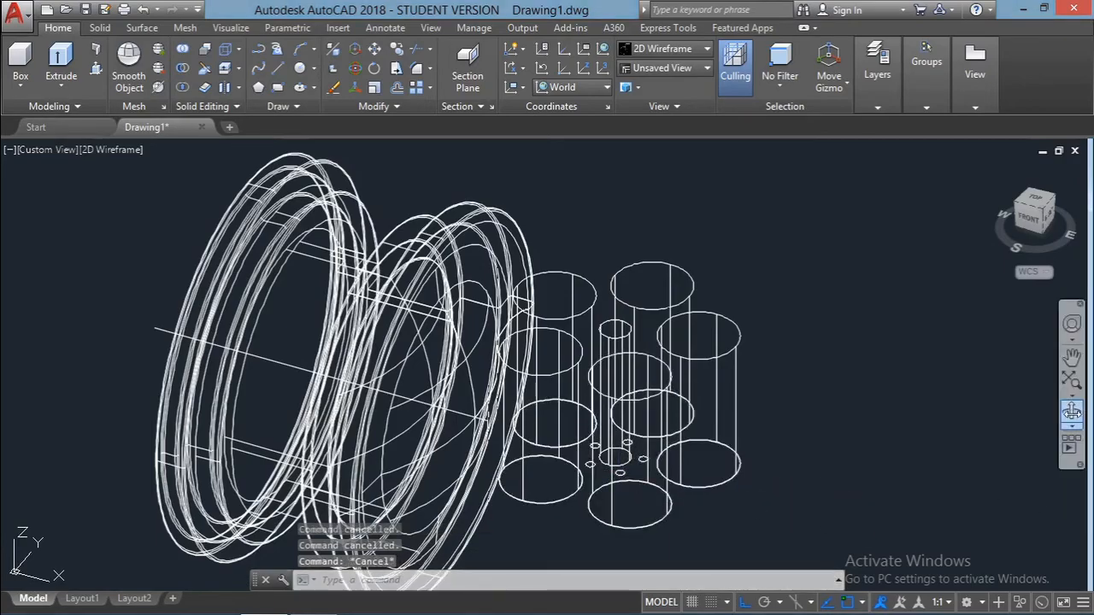
Step: Orbit to a head-on view and zoom in on the five small circles around the centre cylinder's base
left_click(1072, 412)
left_click_drag(587, 511, 674, 525)
key("Escape")
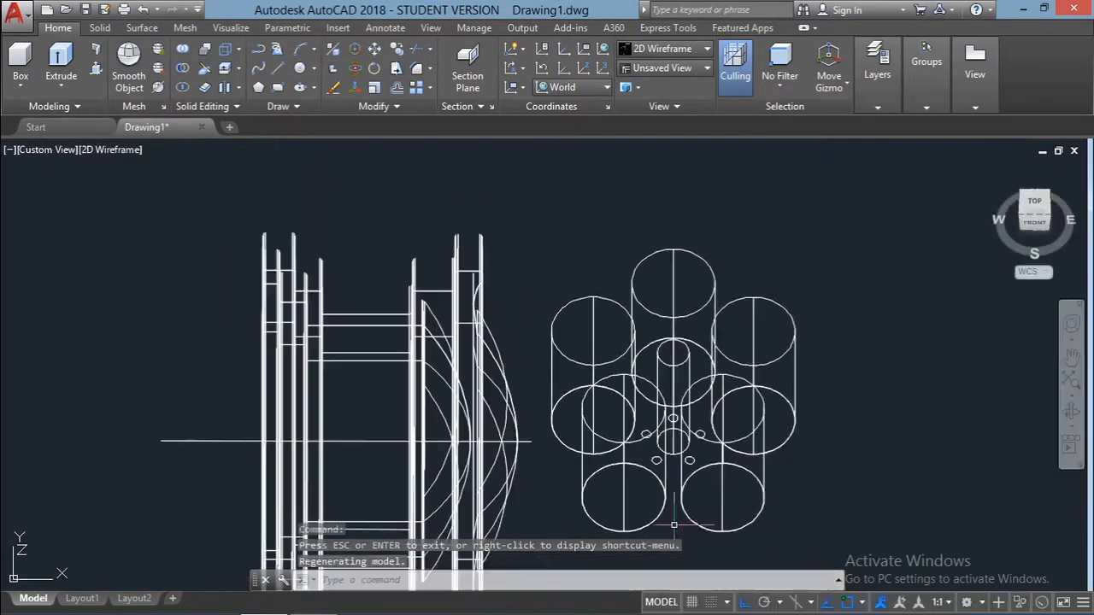
scroll(680, 464, "up", 3)
scroll(678, 465, "up", 2)
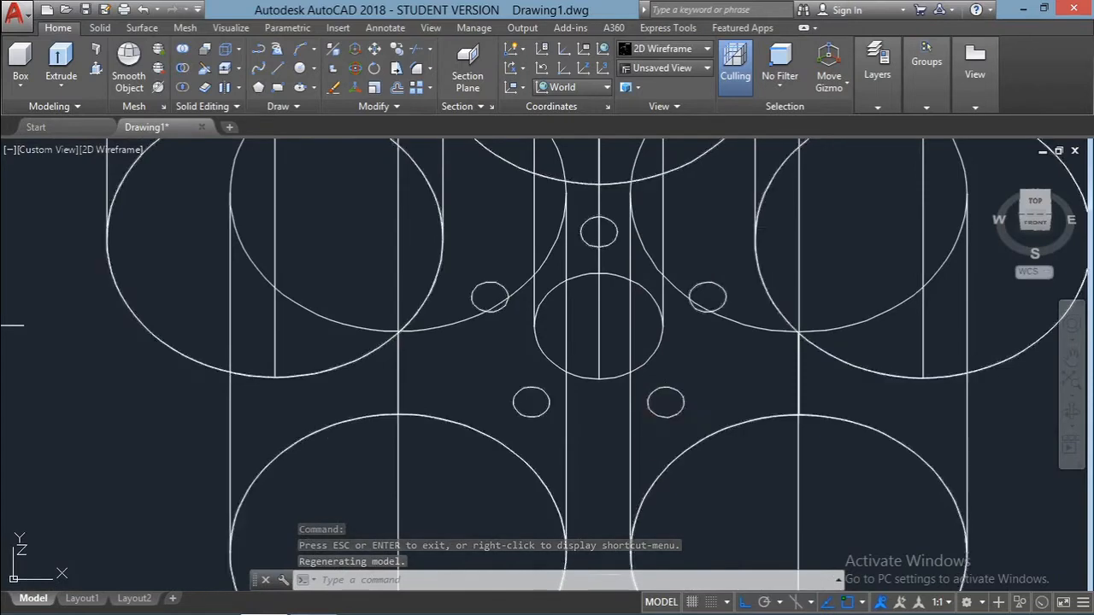
left_click(664, 415)
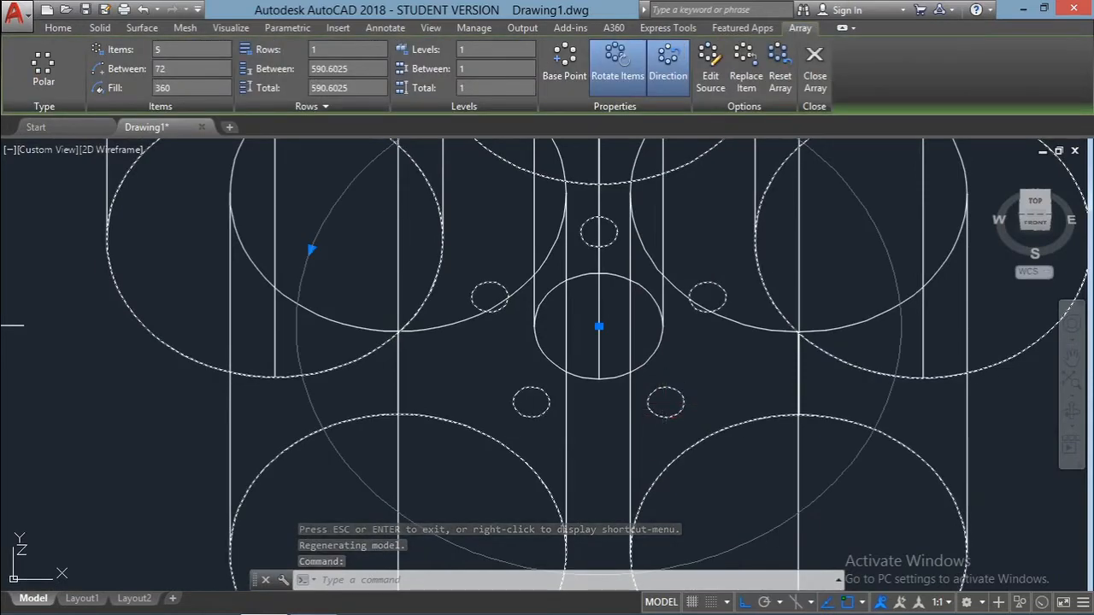
left_click(815, 70)
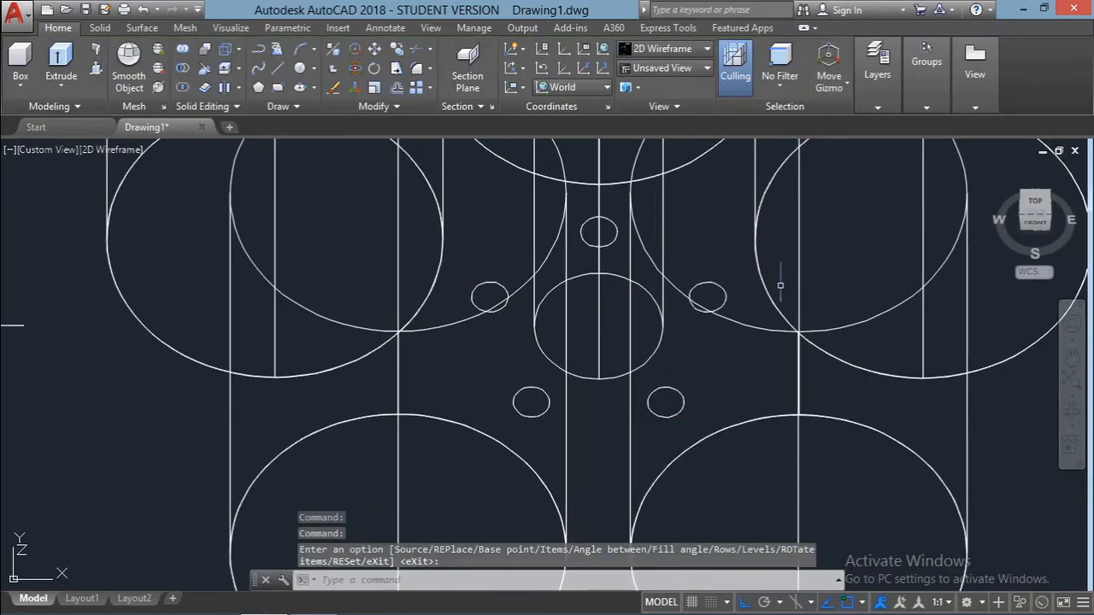
left_click(684, 402)
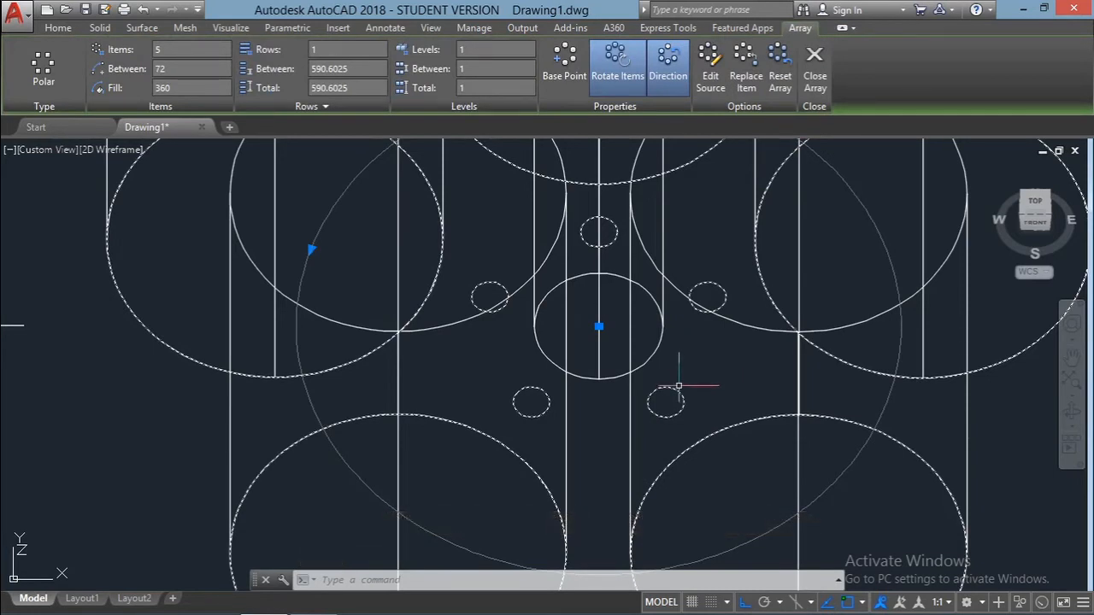
right_click(681, 391)
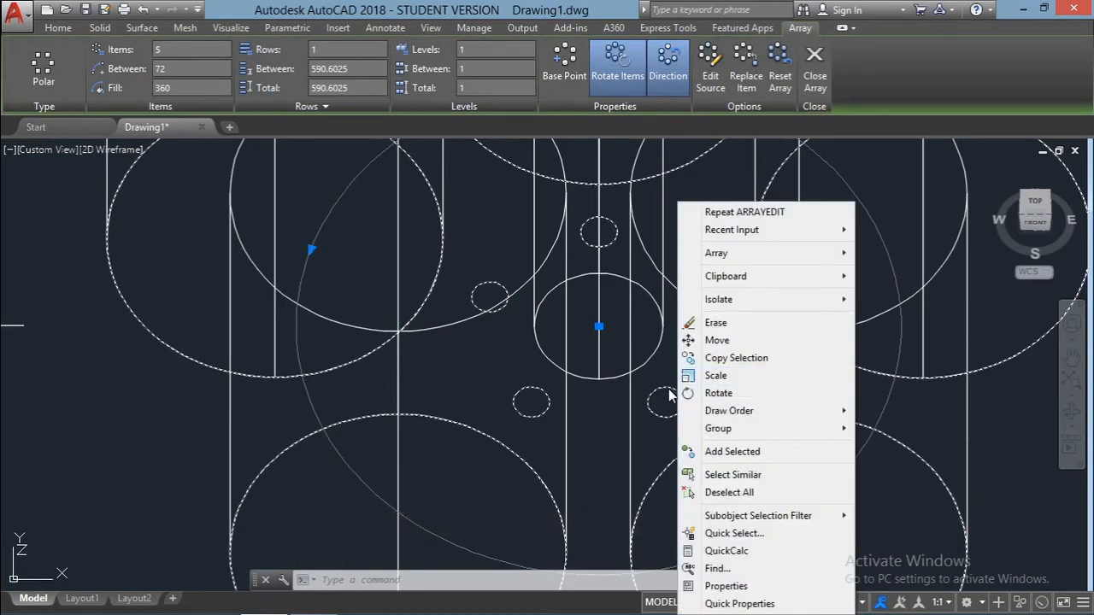
mouse_move(810, 313)
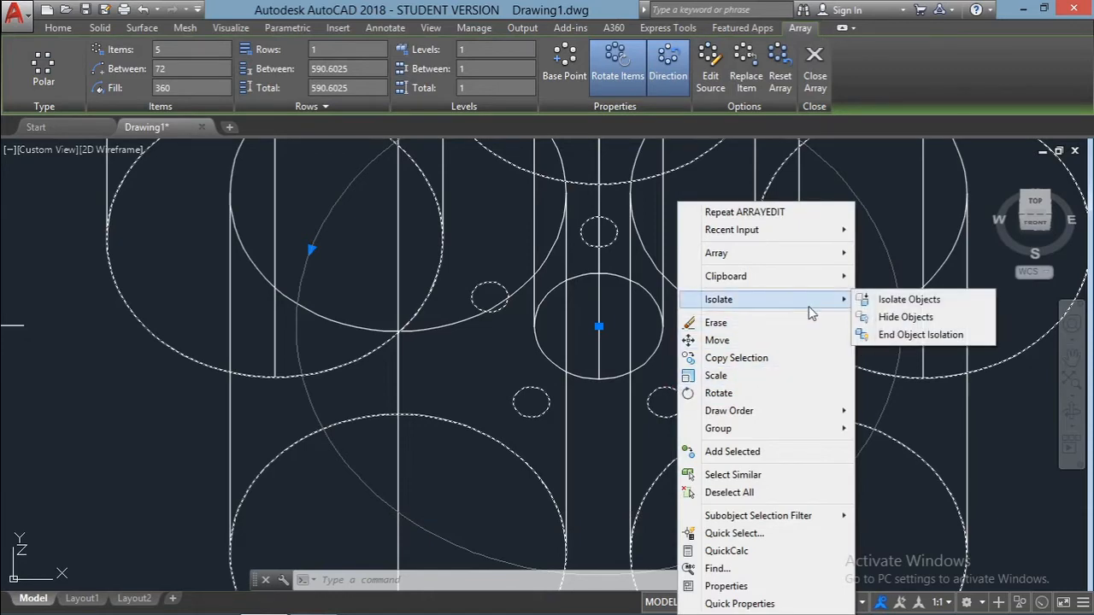
left_click(1045, 452)
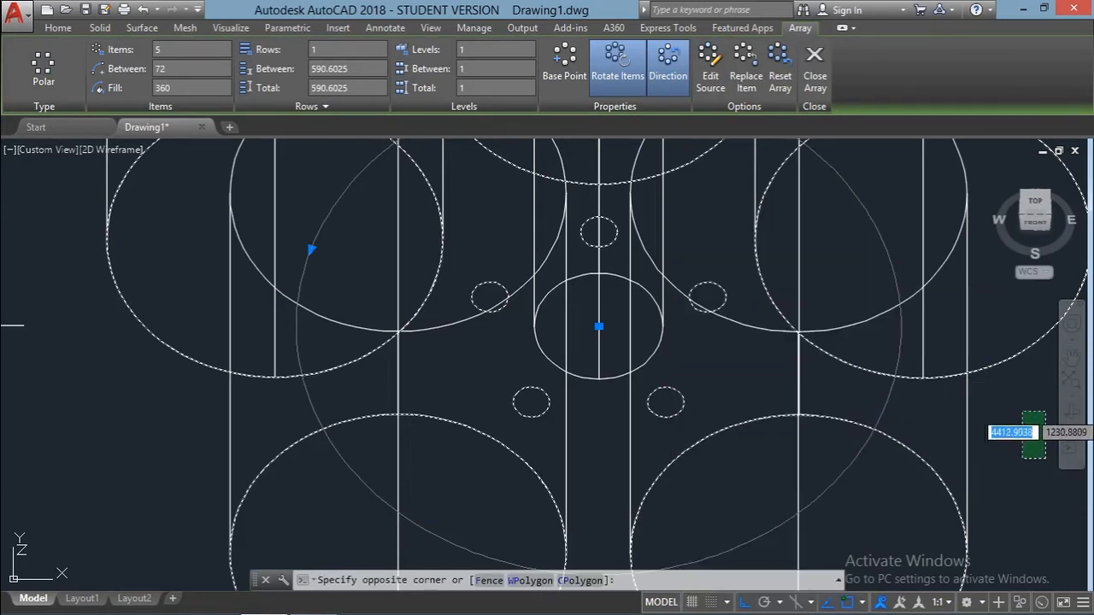
left_click(1021, 411)
left_click(823, 78)
key("Escape")
key("Escape")
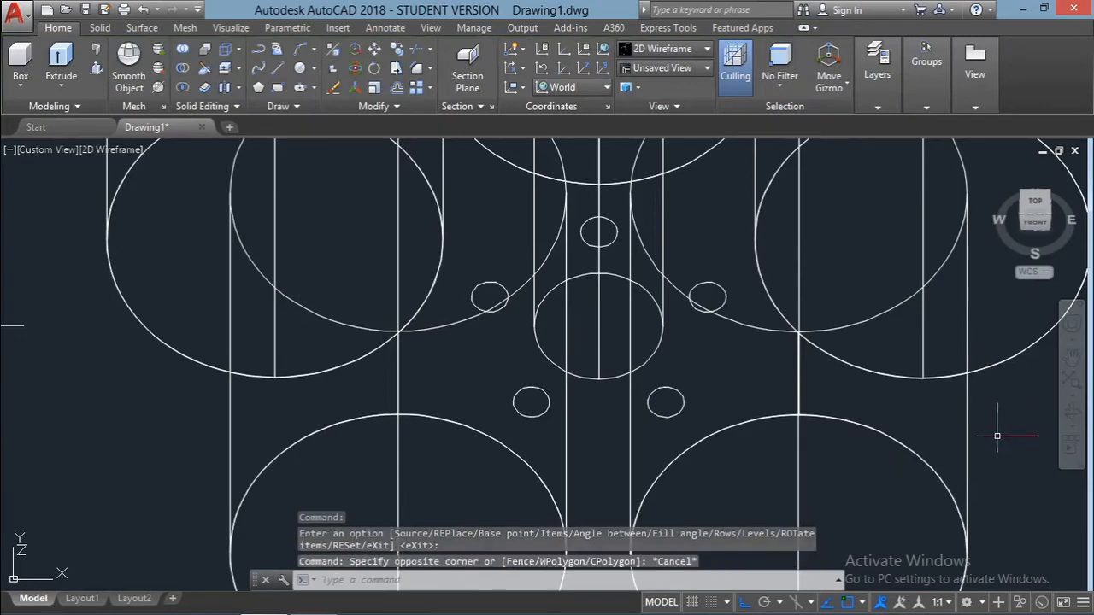
left_click(663, 417)
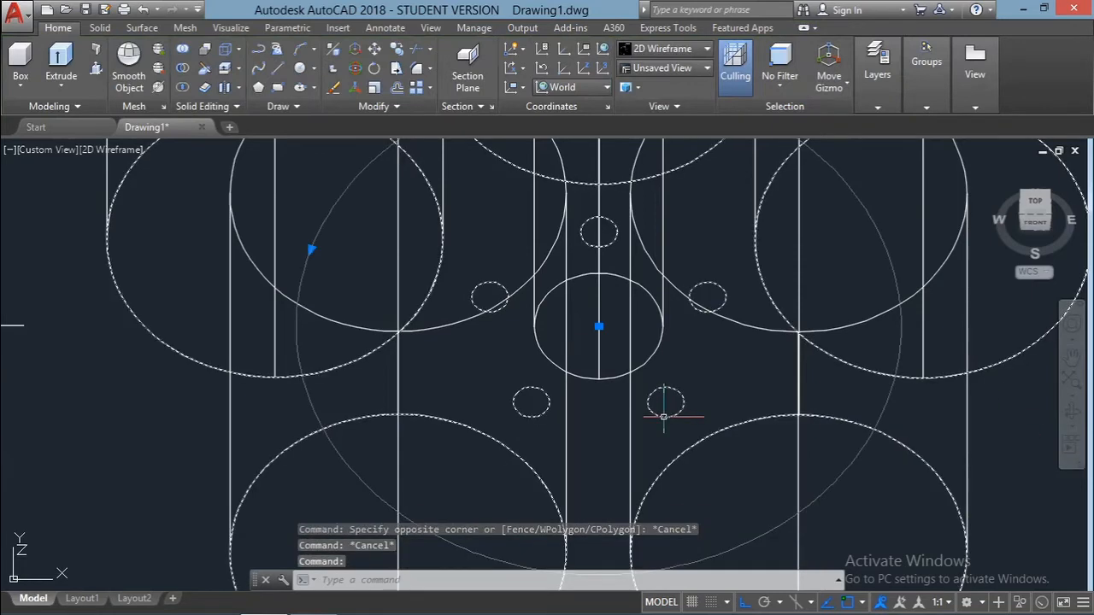
right_click(663, 417)
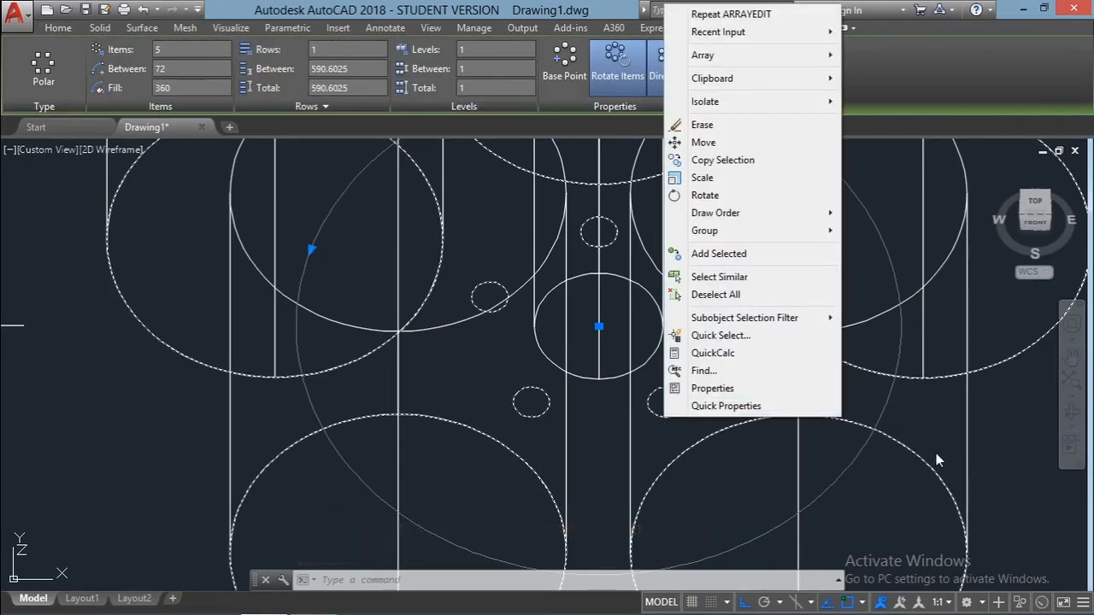
left_click(935, 459)
key("Escape")
key("Escape")
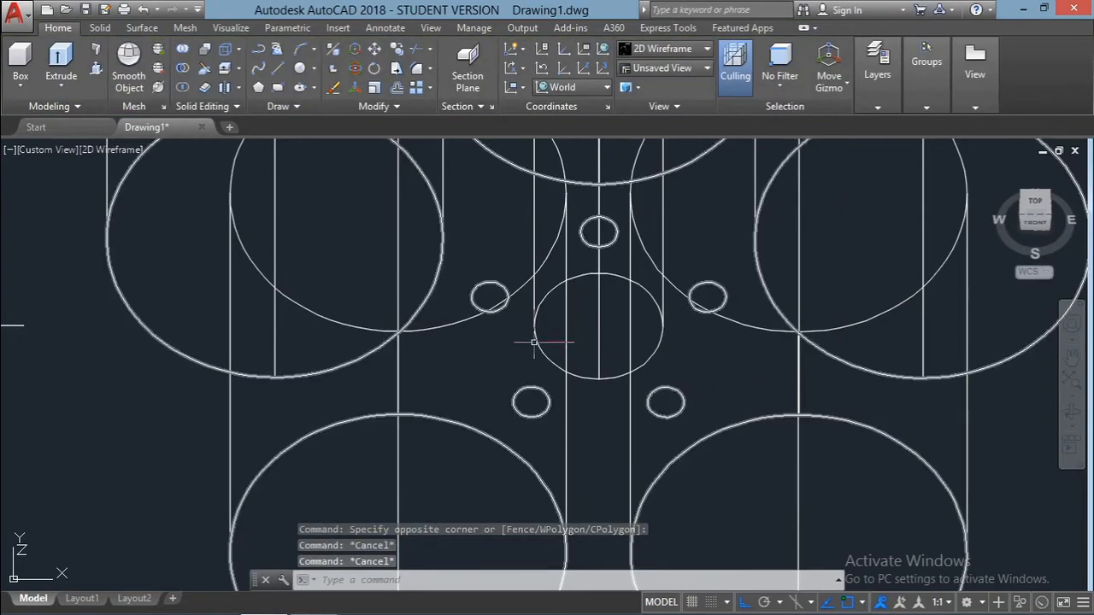
Step: Presspull the small circle at the lower right of the centre cylinder's base to a height of 600
type("PR")
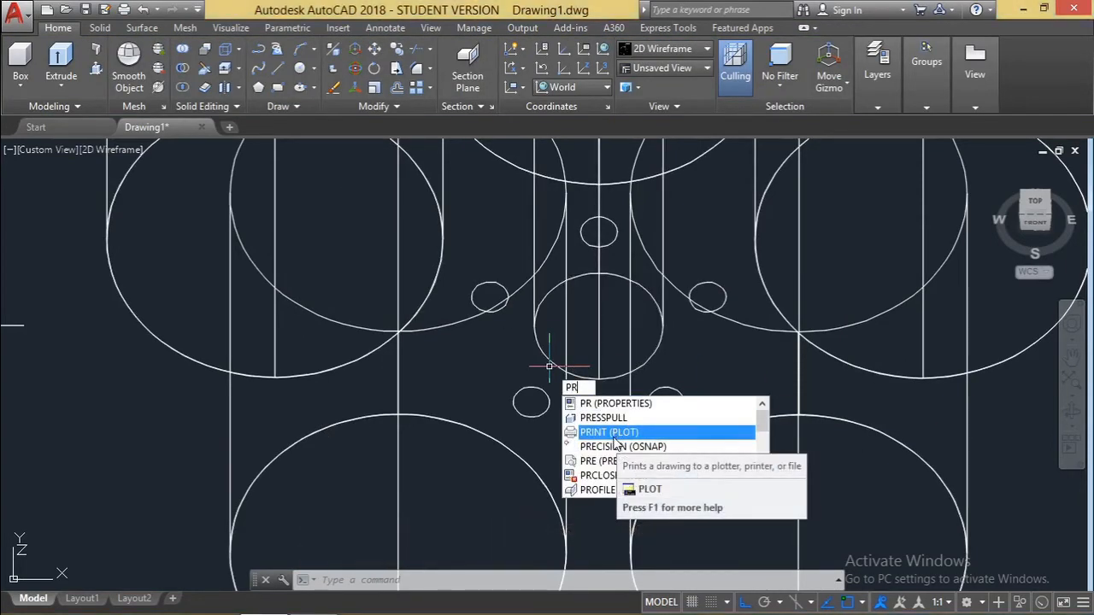
type("ss")
left_click(622, 438)
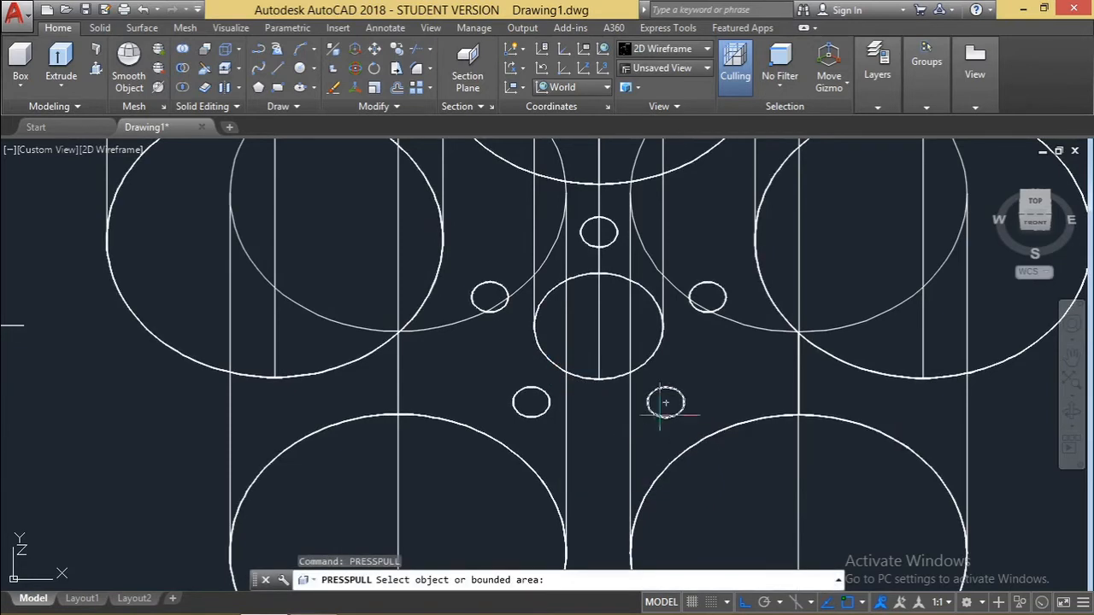
left_click(663, 400)
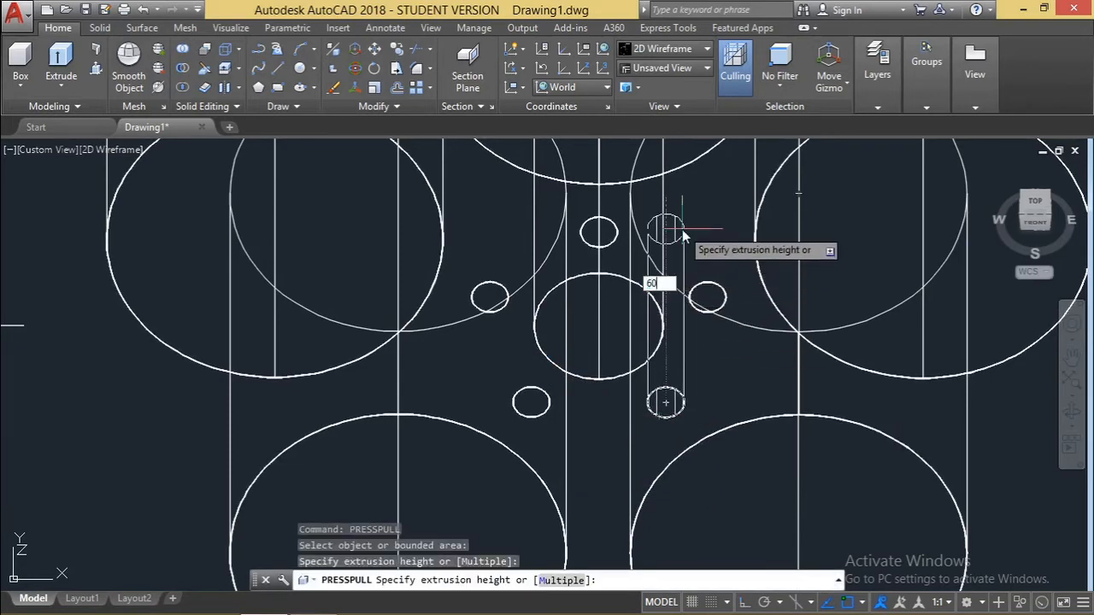
key("Return")
left_click(705, 295)
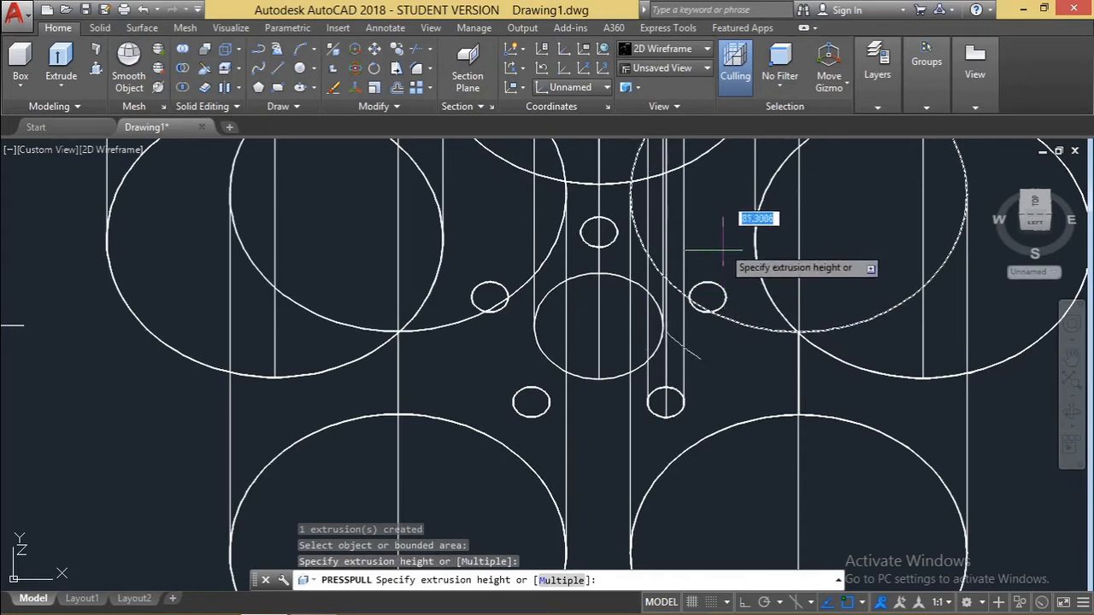
key("Escape")
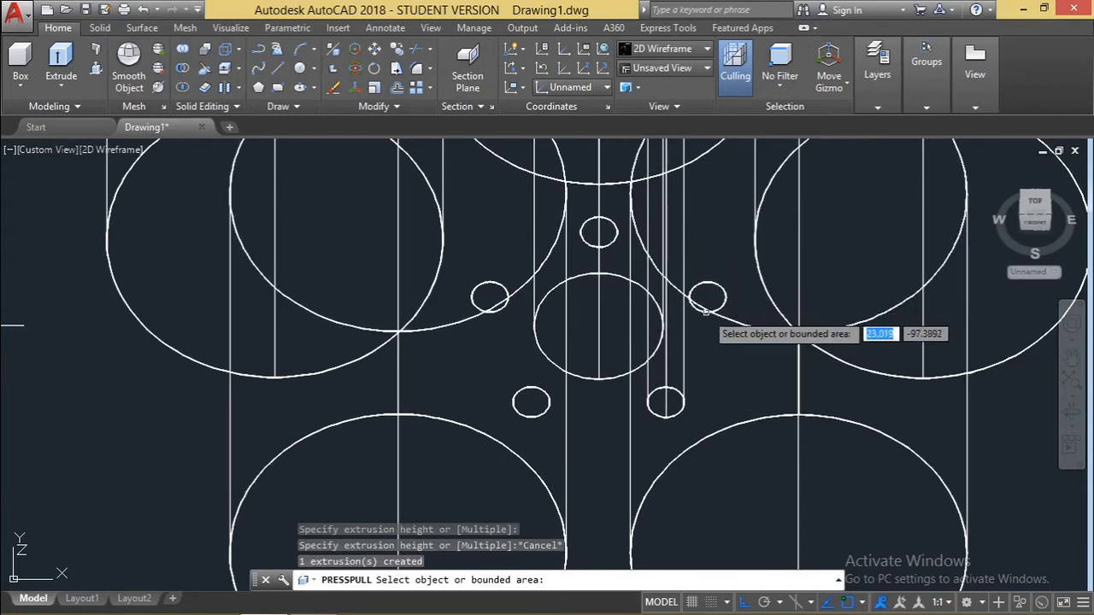
Step: Presspull the upper-right, upper-left and lower-left small circles around the centre cylinder's base to a height of 600 each
left_click(707, 297)
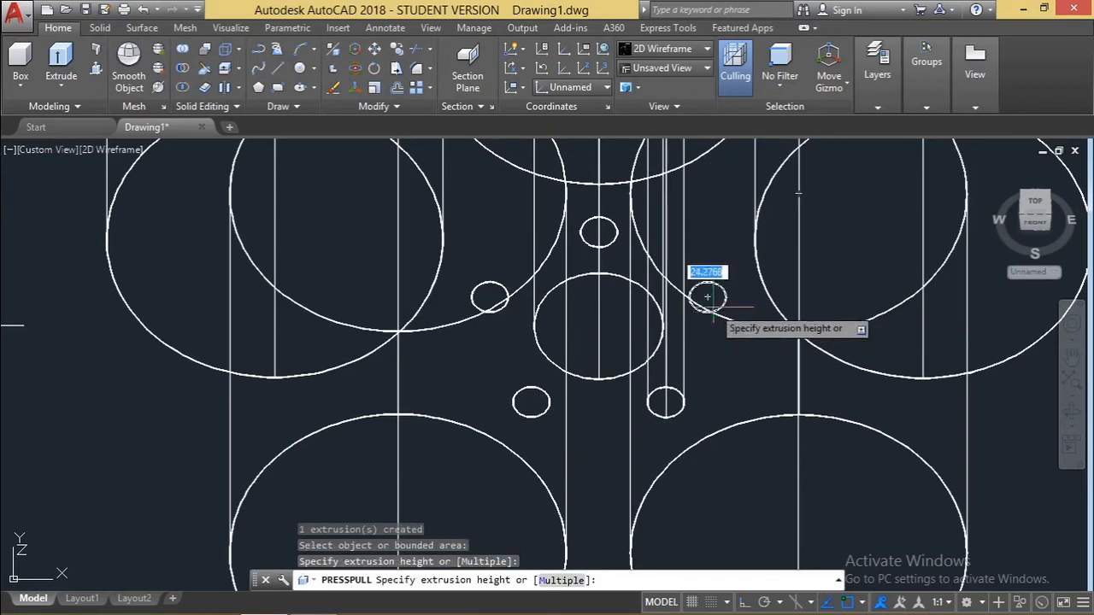
type("600")
key("Return")
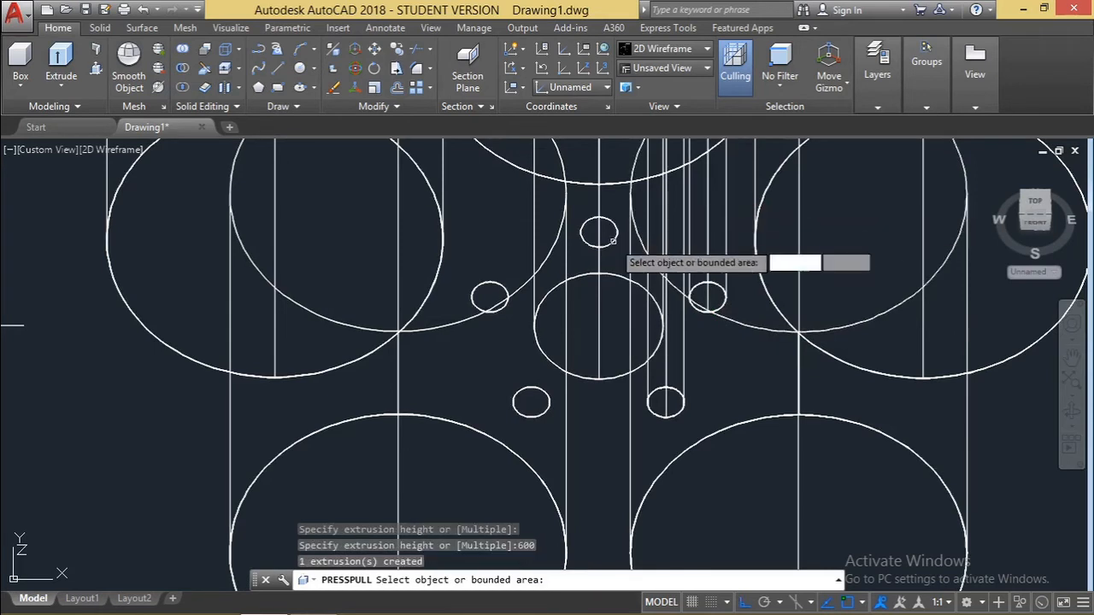
left_click(489, 300)
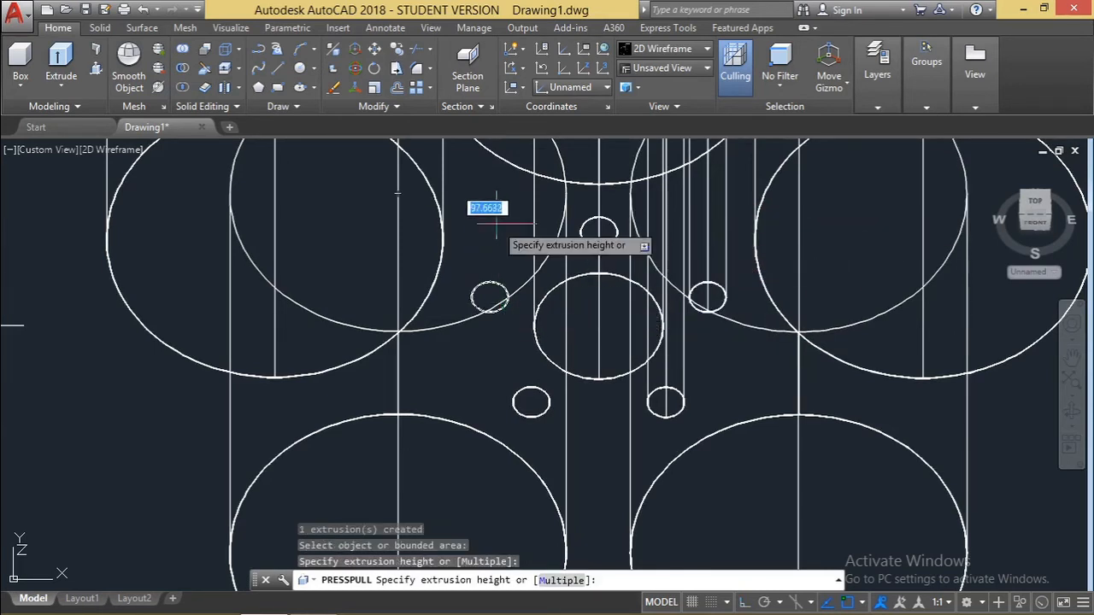
type("600")
key("Return")
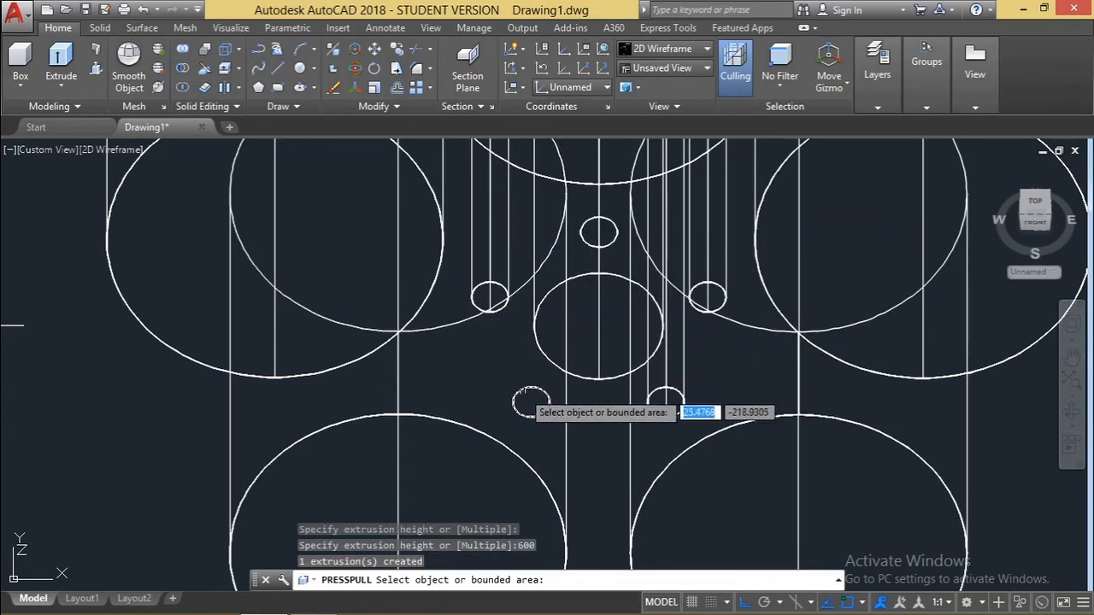
left_click(531, 402)
type("600")
key("Return")
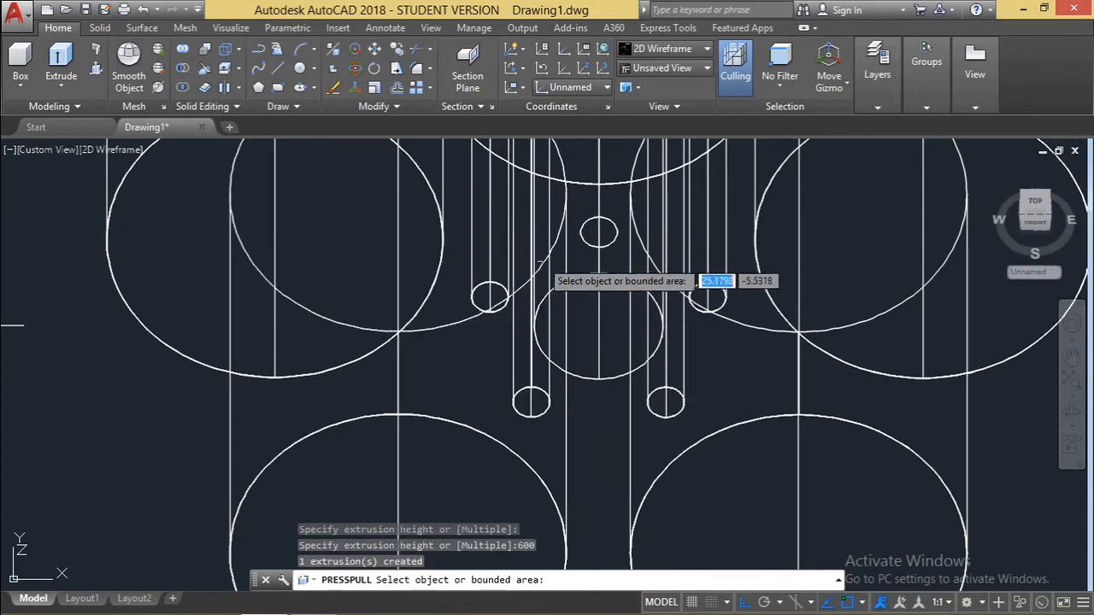
Step: Presspull the remaining small circle behind the centre cylinder's base to a height of 600
left_click(598, 232)
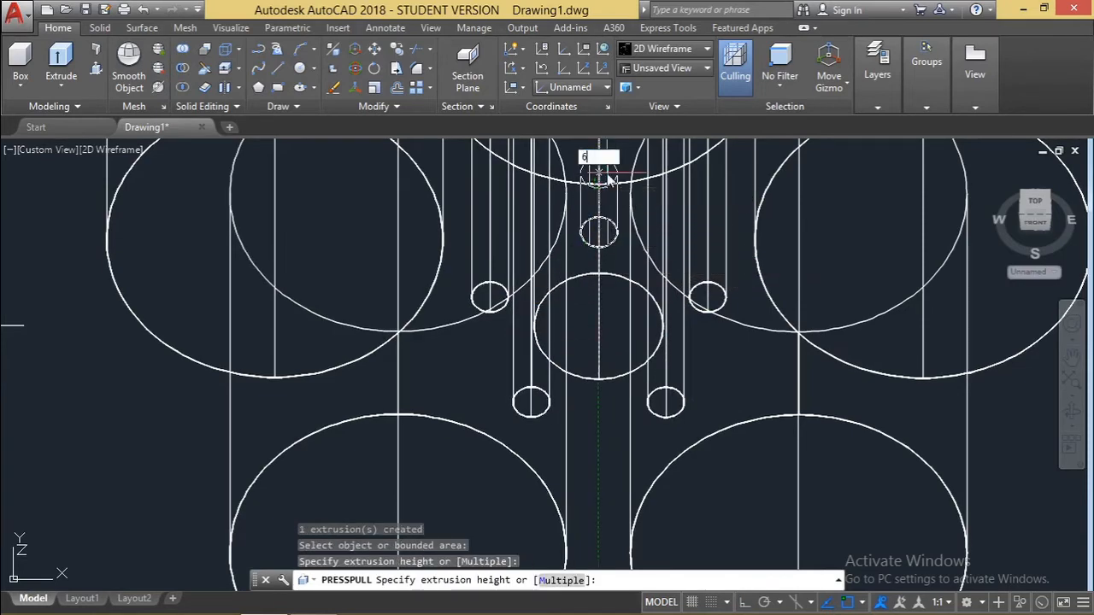
type("600")
key("Return")
key("Escape")
Step: Show the whole model in the SE Isometric view with the Realistic visual style
scroll(701, 256, "down", 5)
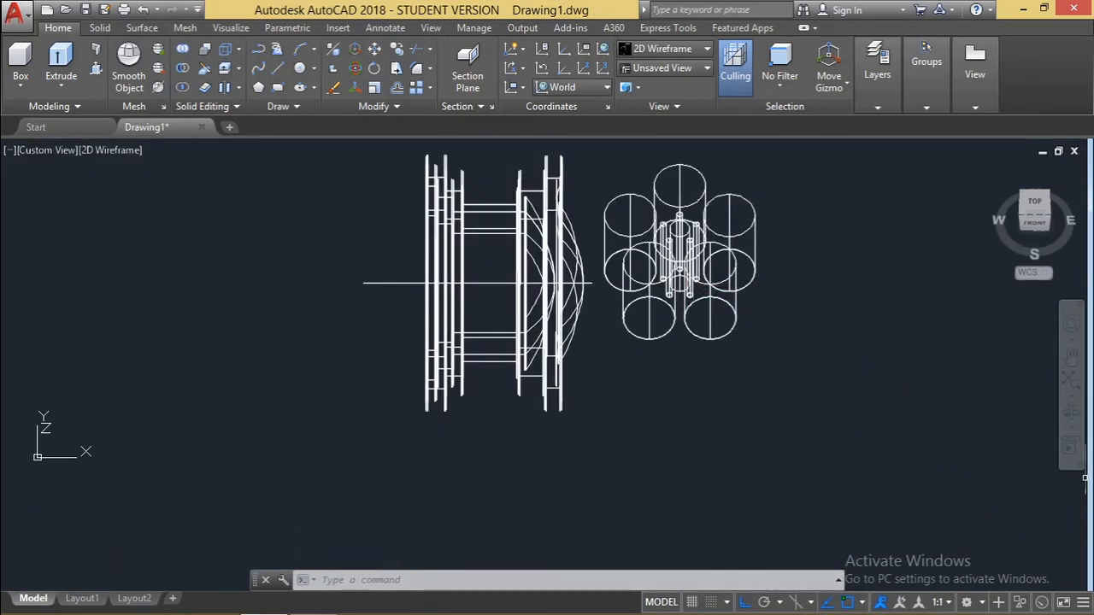
left_click(991, 167)
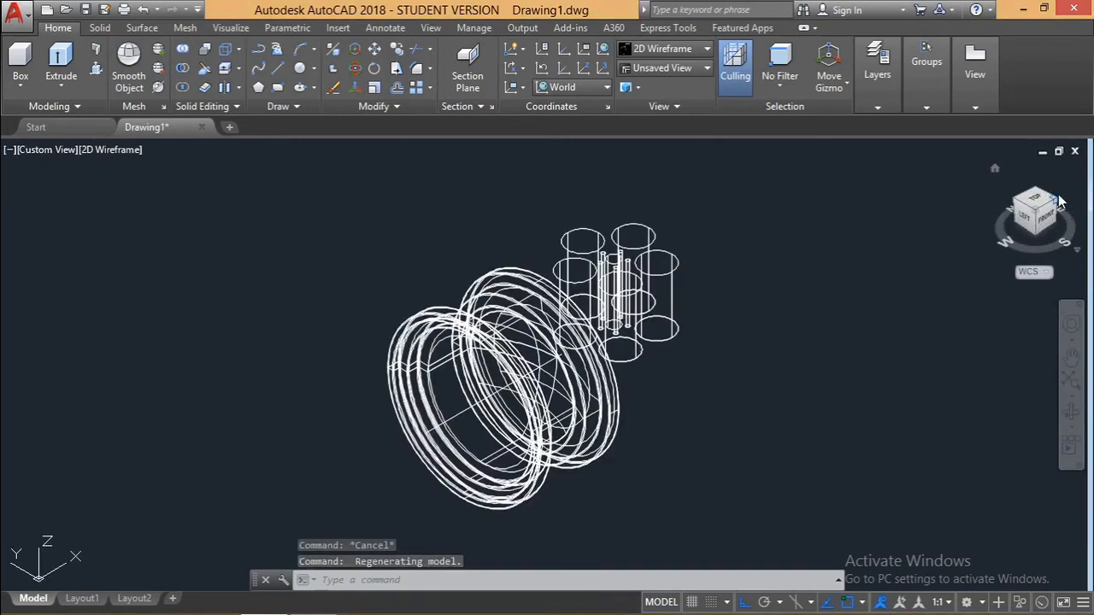
left_click(1060, 201)
scroll(676, 248, "up", 4)
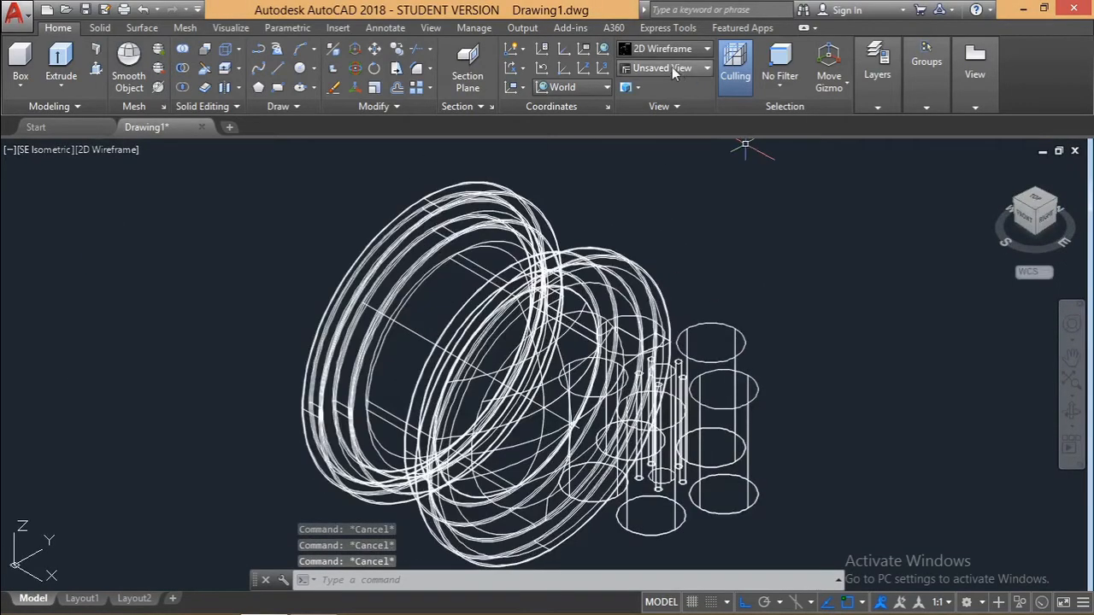
left_click(703, 49)
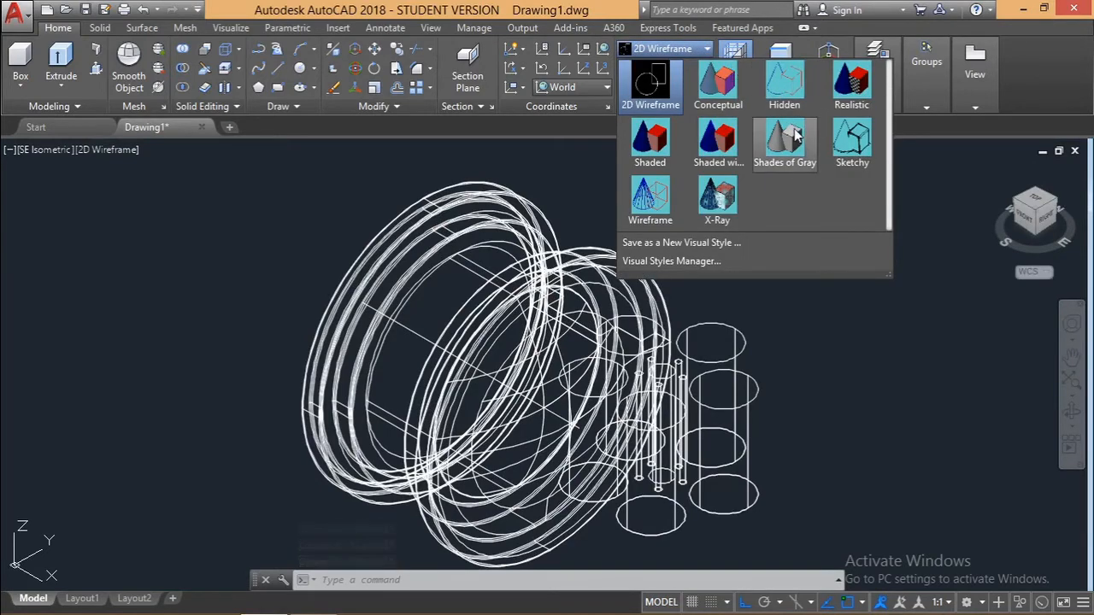
left_click(841, 92)
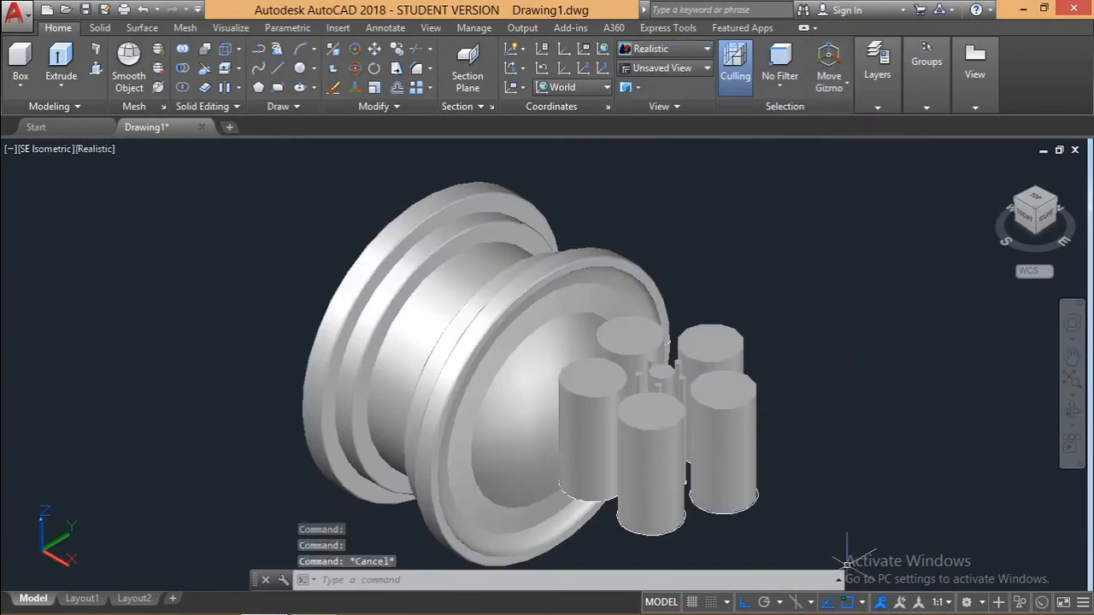
left_click(735, 445)
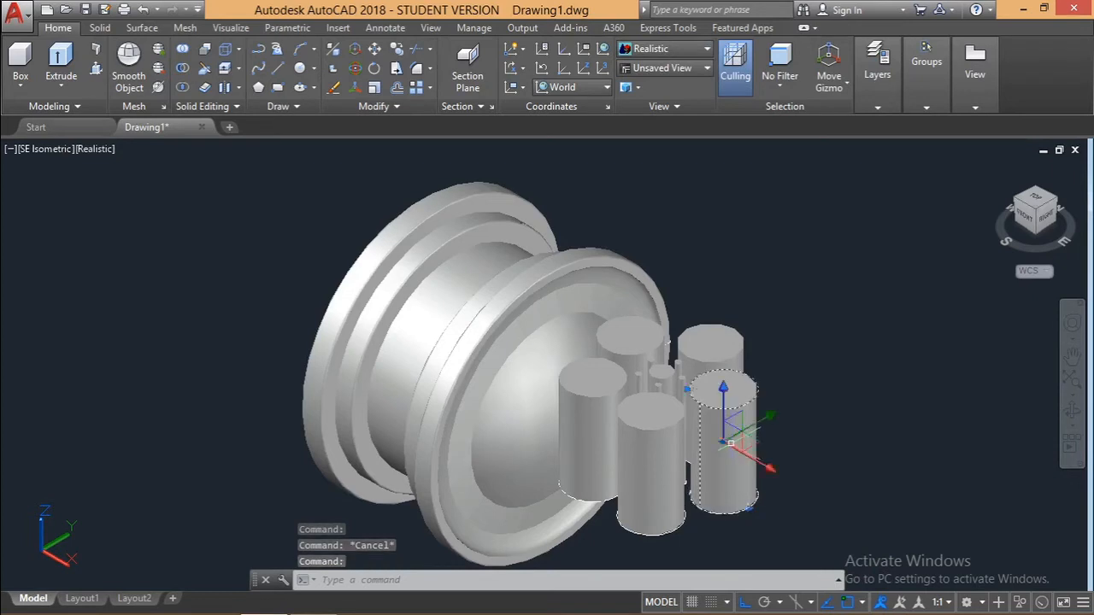
left_click(635, 433)
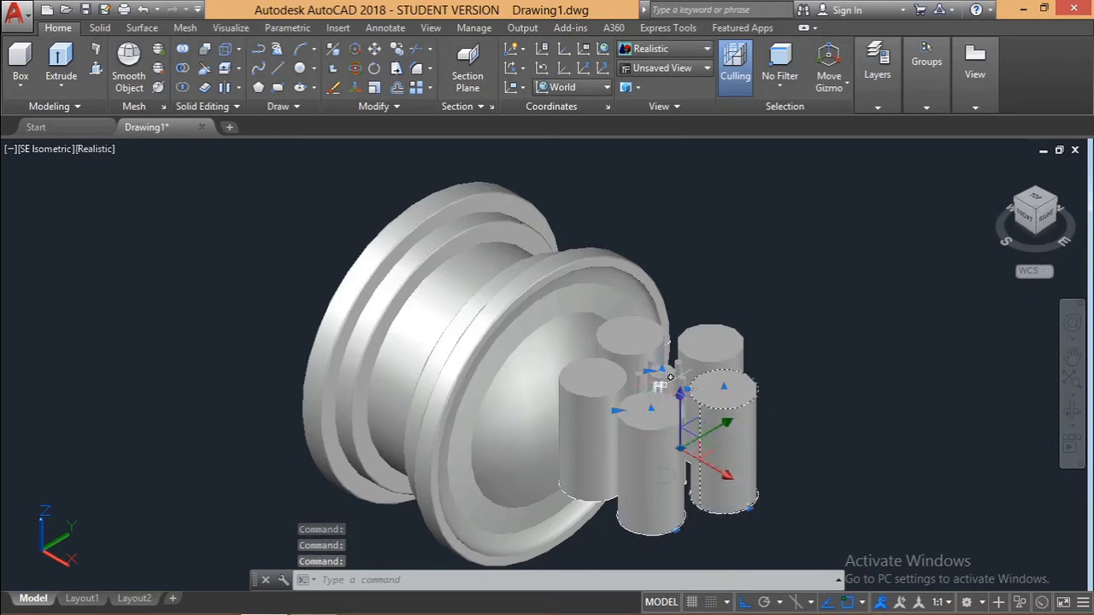
left_click(837, 380)
key("Escape")
key("Escape")
key("Escape")
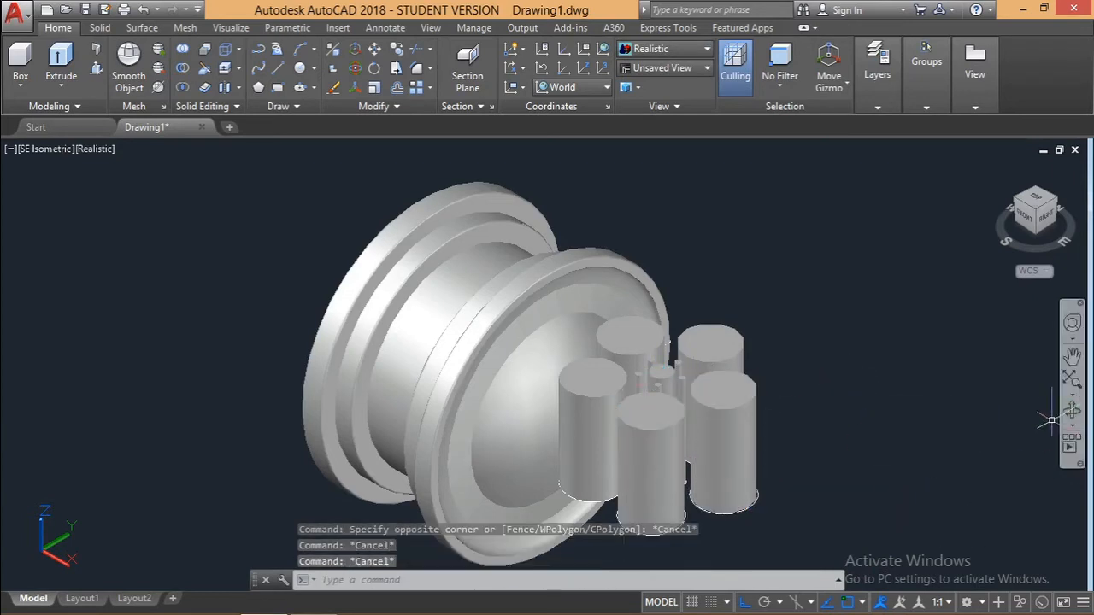
Step: Move all eleven cylinders about 1007 units along the X axis, away from the wheel and off their base circles
left_click(1070, 412)
left_click_drag(752, 482, 867, 459)
key("Escape")
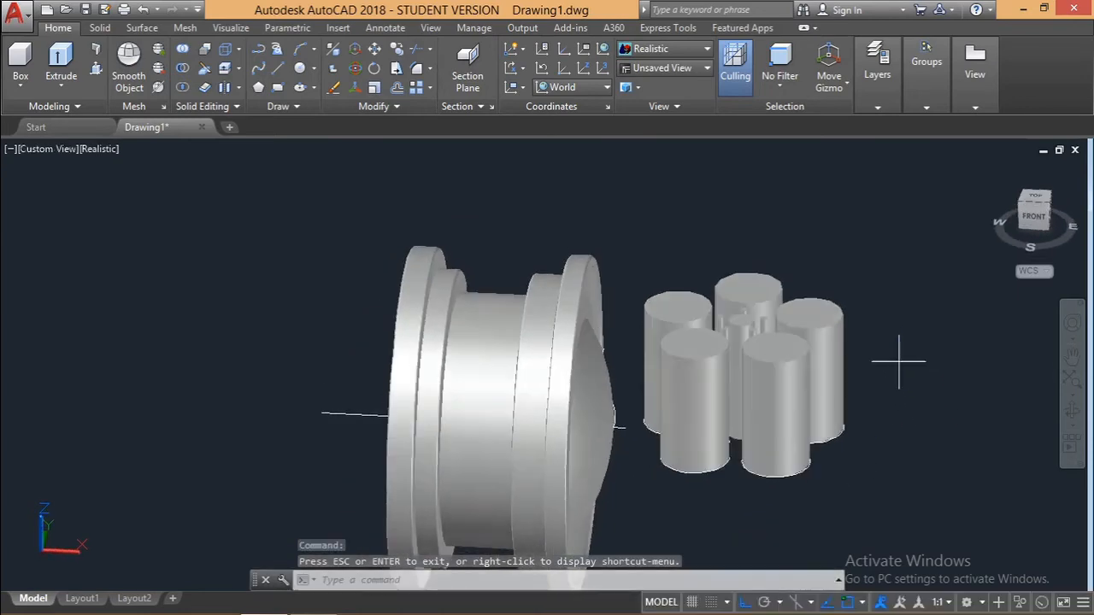
left_click(898, 362)
left_click(670, 277)
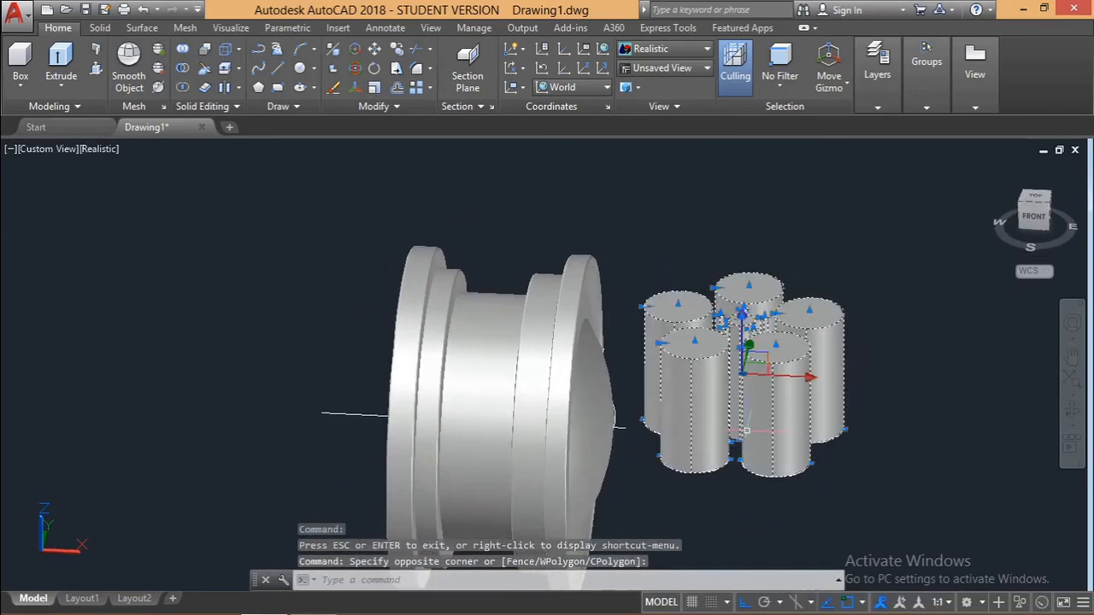
type("m")
key("Return")
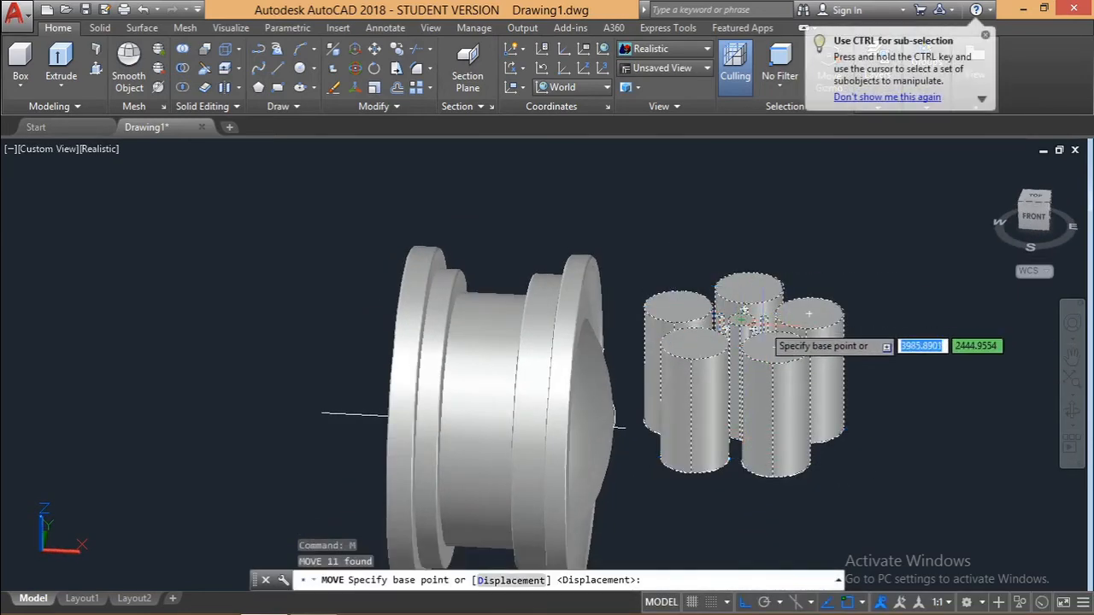
left_click(752, 328)
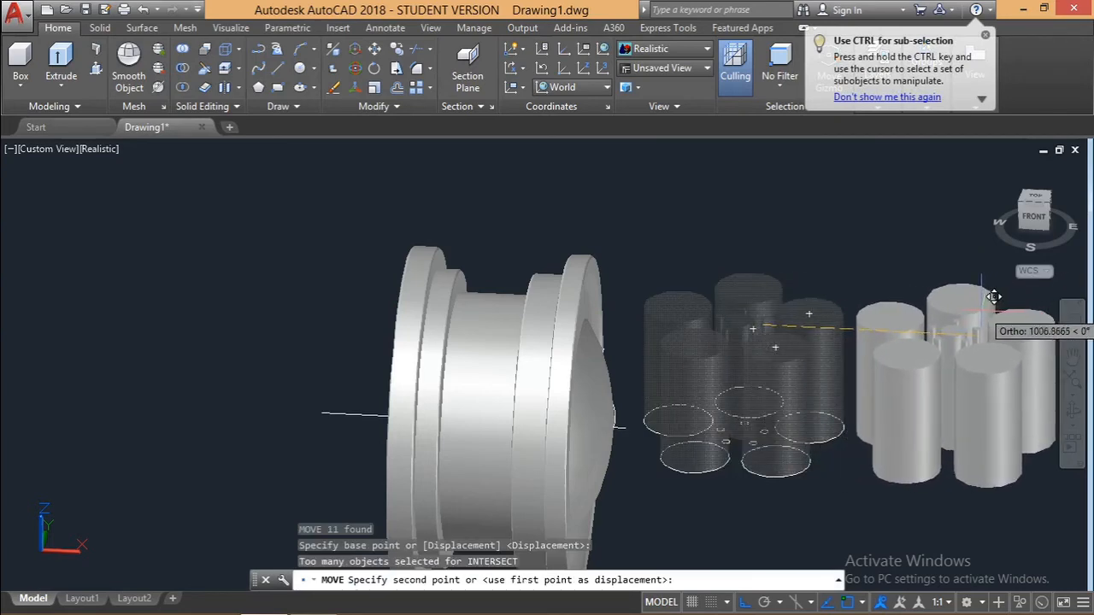
left_click(995, 316)
Step: Erase the base circles left behind at the cylinders' original location
key("Escape")
key("Escape")
left_click_drag(822, 526, 637, 380)
key("Delete")
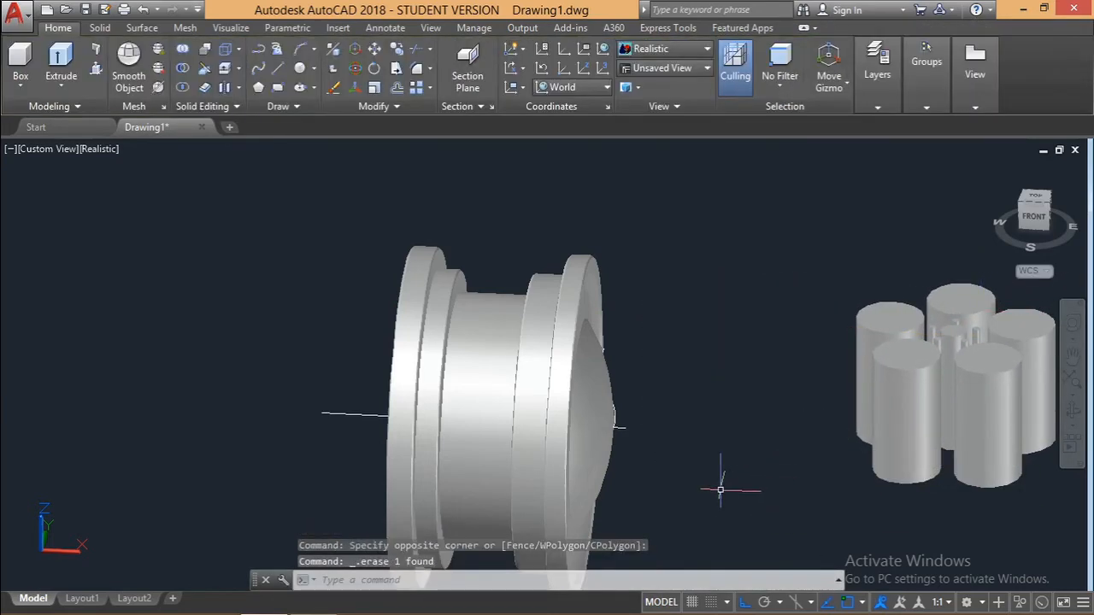
key("Escape")
left_click(569, 458)
key("Escape")
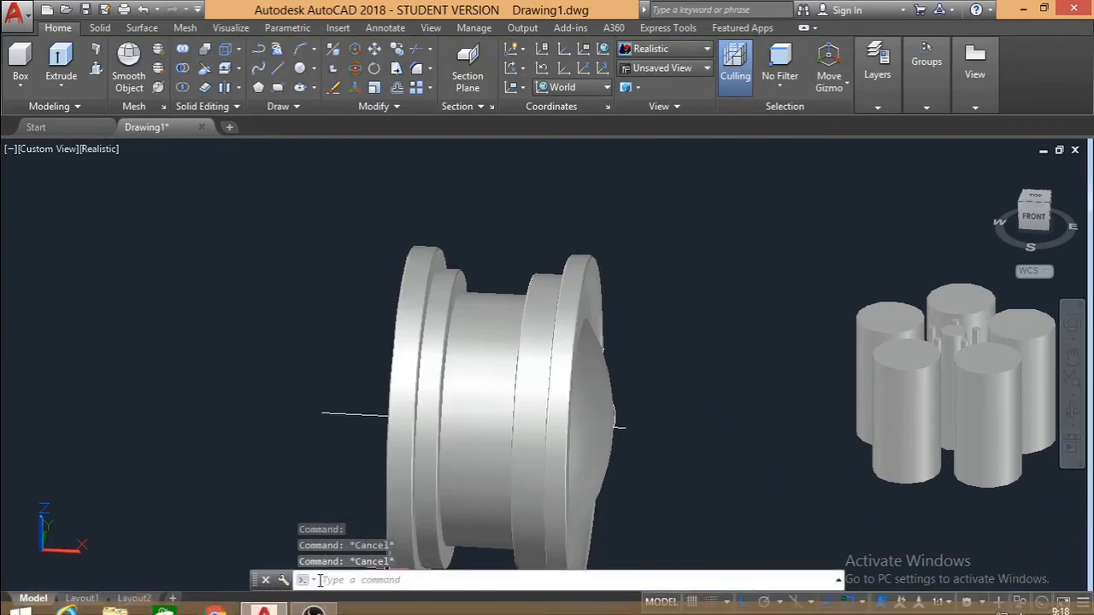
left_click(315, 601)
left_click(315, 602)
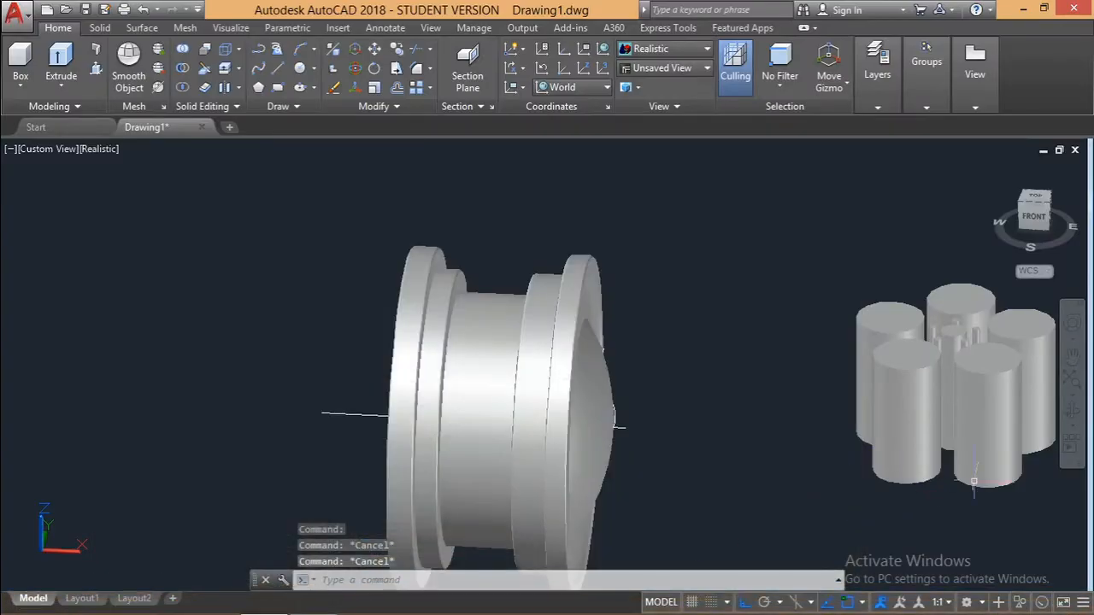
Step: 3D-rotate all eleven cylinders a quarter turn about the Y axis so they lie horizontally, parallel to the wheel's axis
left_click(1071, 411)
left_click_drag(709, 500, 753, 510)
key("Escape")
left_click(1021, 545)
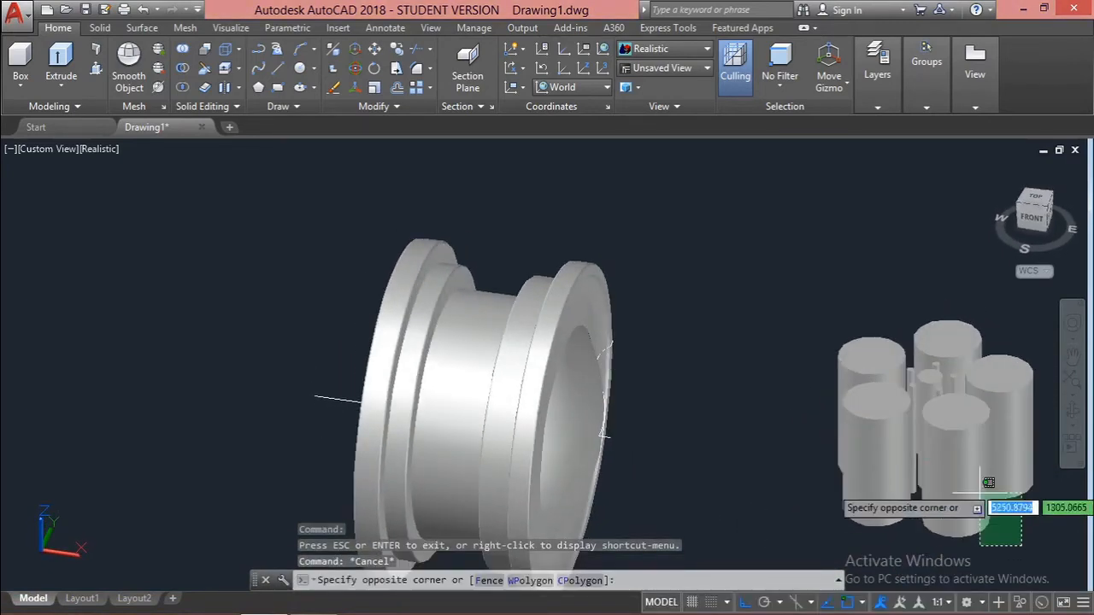
left_click(810, 320)
type("3")
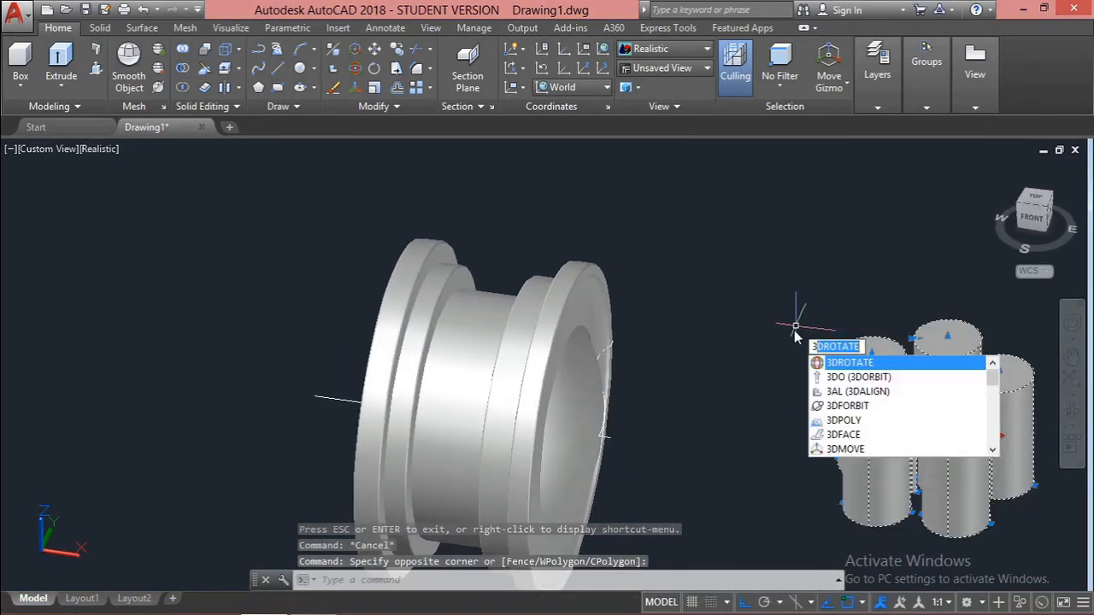
type("D")
key("Return")
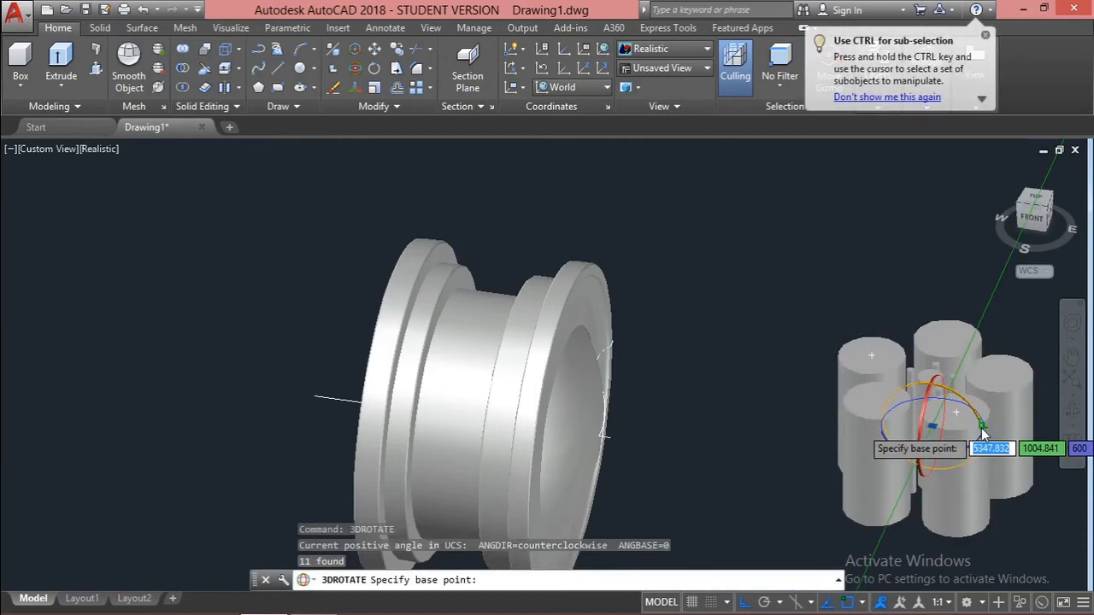
left_click(957, 450)
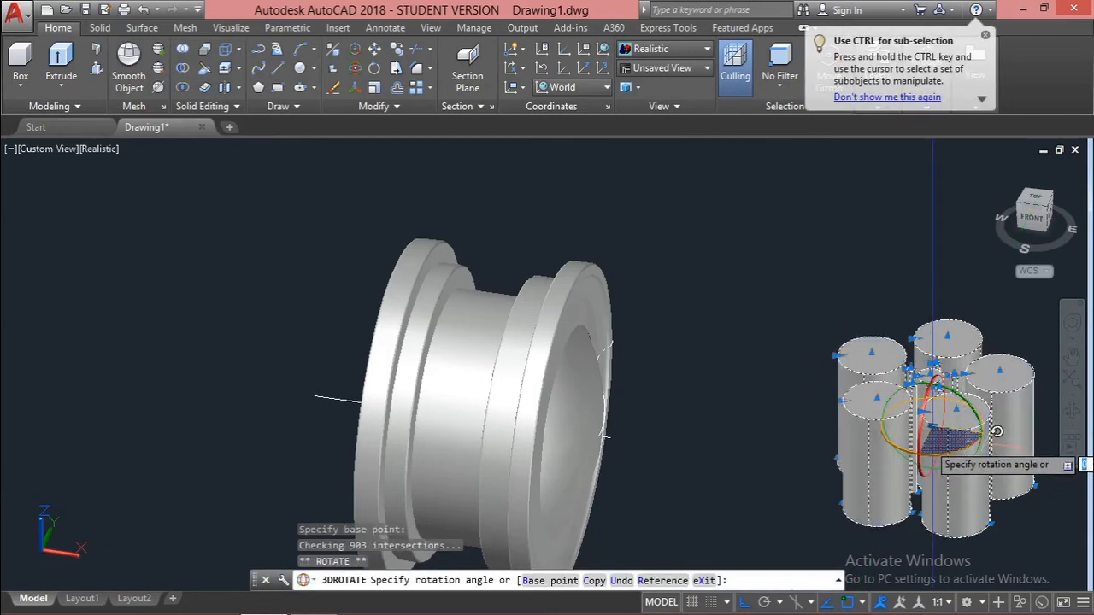
key("Escape")
left_click(985, 397)
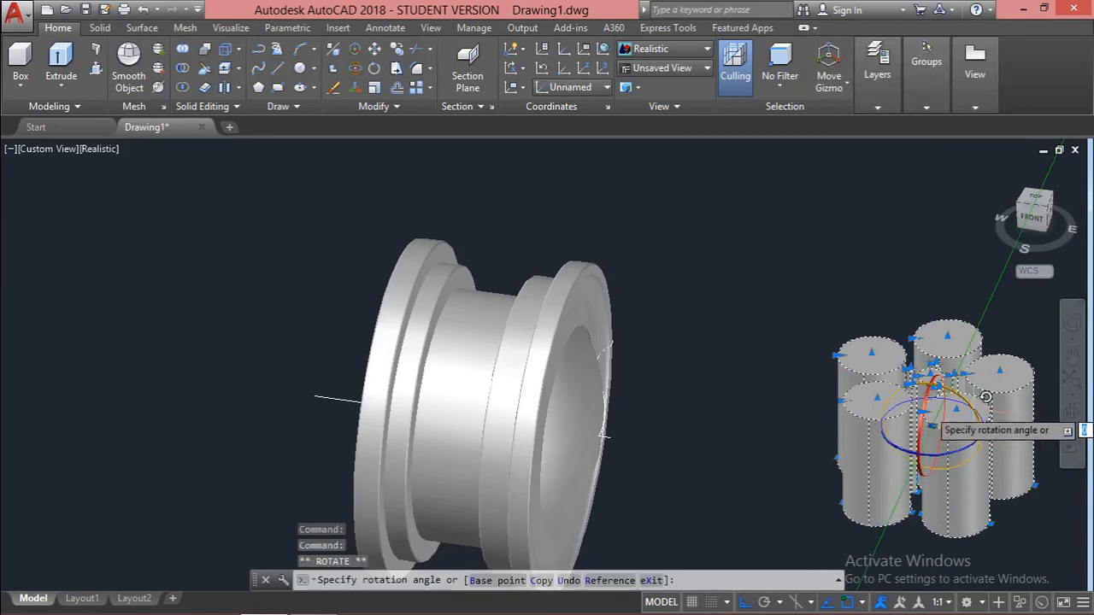
left_click(906, 333)
key("Escape")
key("Escape")
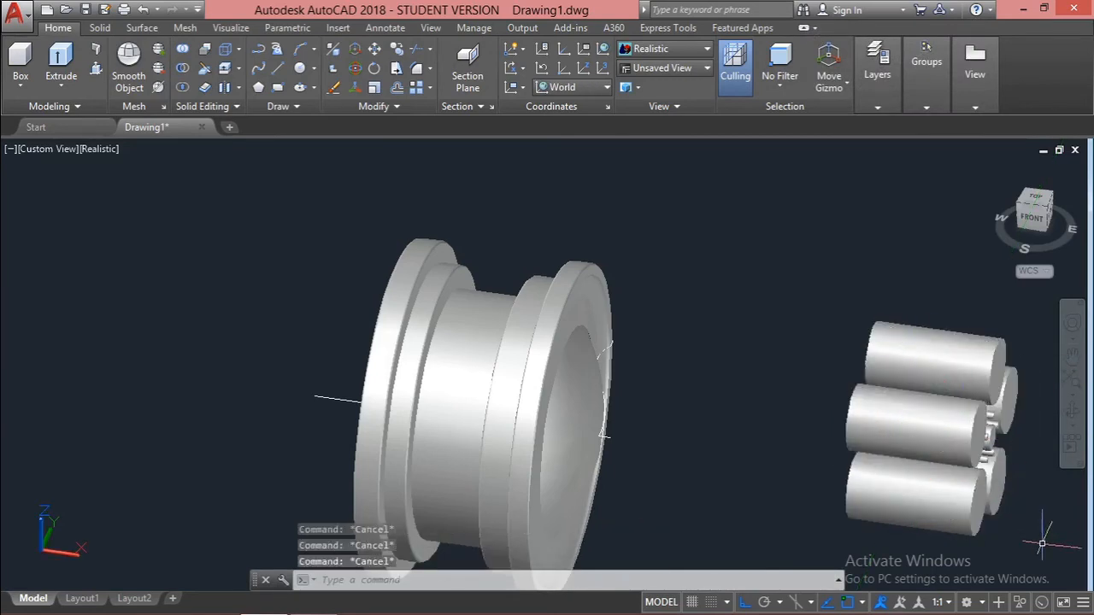
Step: Move the eleven cylinders with ortho off, from the centre cylinder's outer face centre to the axis line's end at the wheel's domed face
left_click(1042, 544)
left_click(867, 333)
type("m")
key("Return")
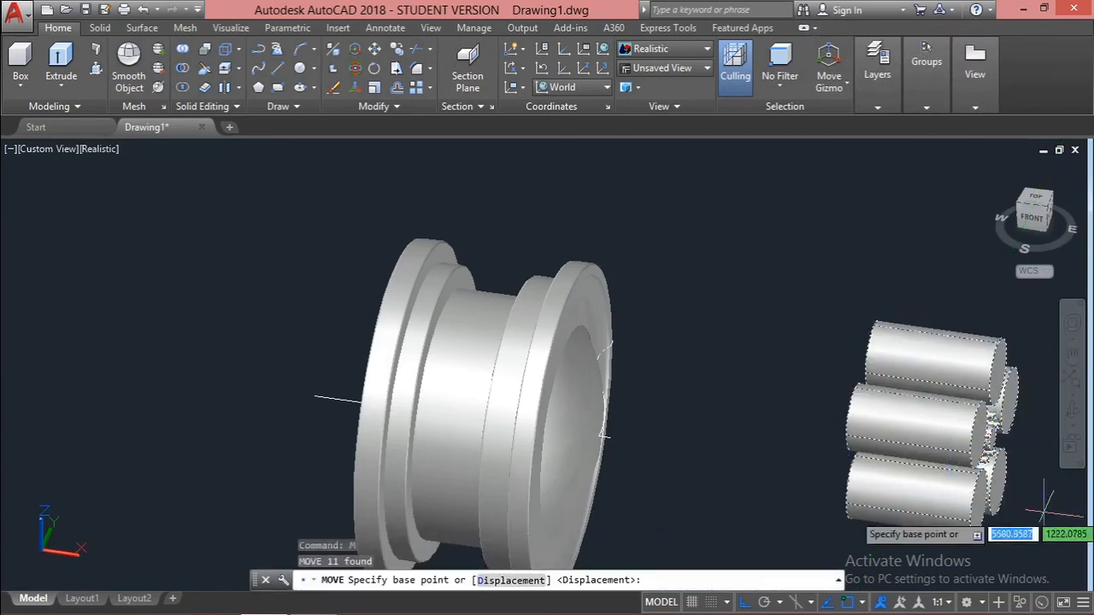
scroll(975, 423, "up", 6)
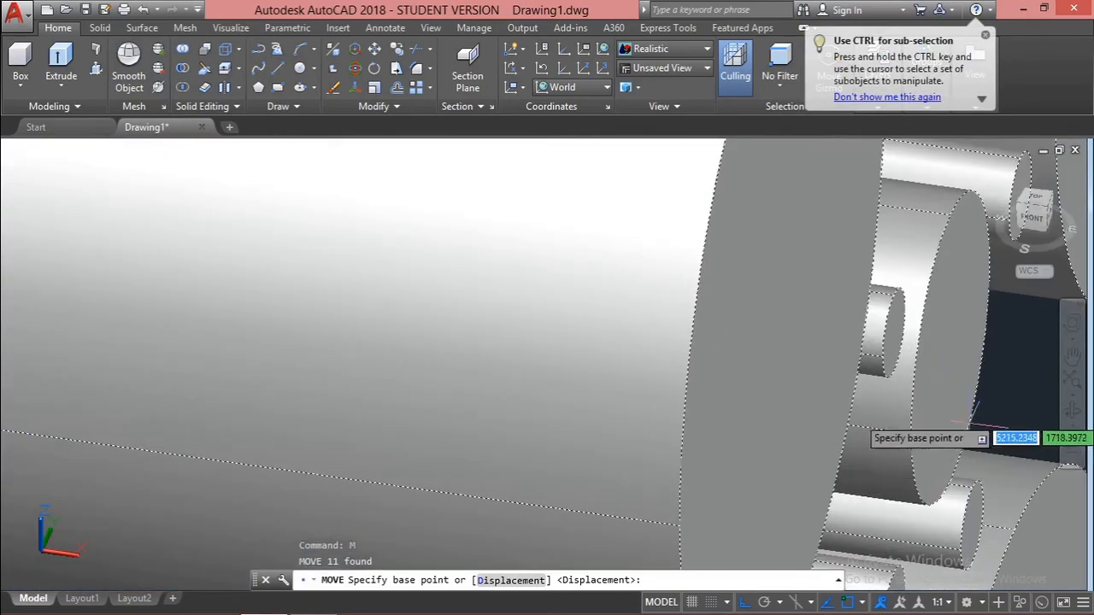
left_click(961, 347)
scroll(940, 359, "down", 5)
scroll(561, 402, "down", 5)
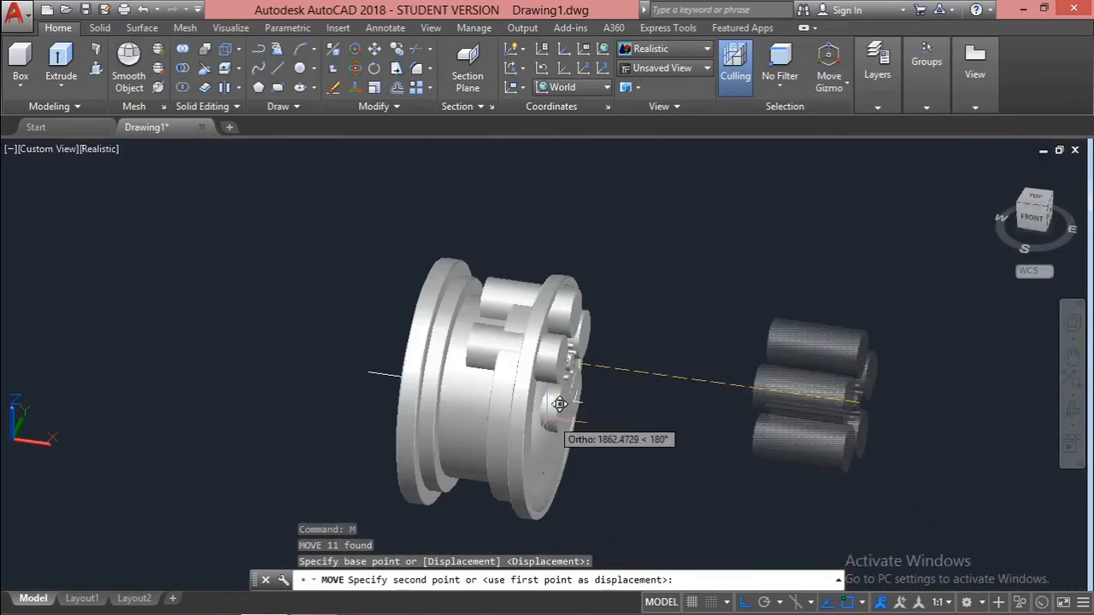
scroll(562, 423, "up", 8)
key("F8")
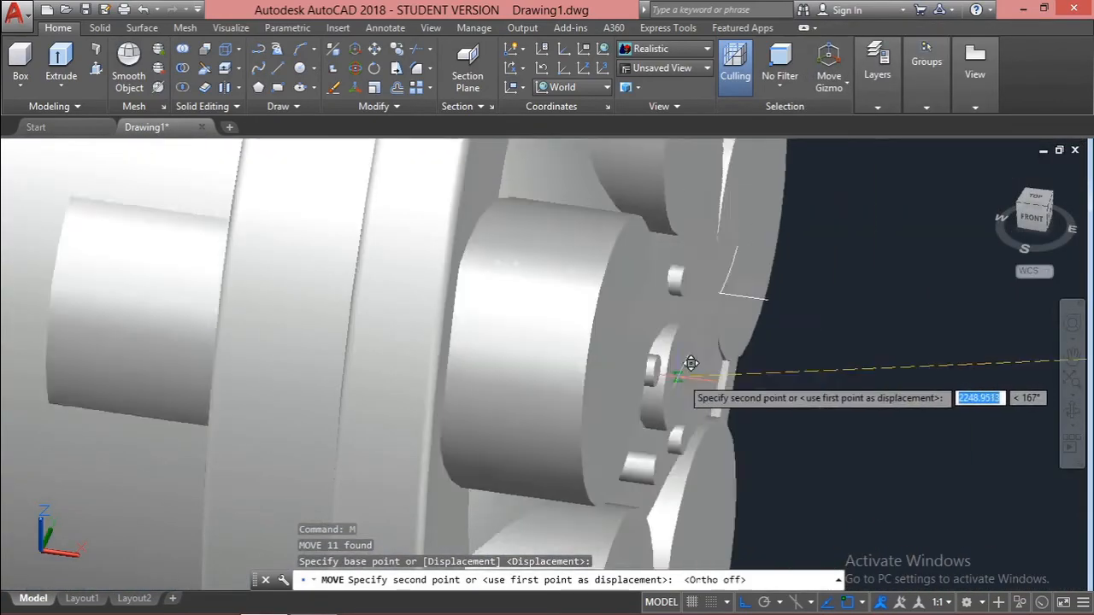
scroll(718, 286, "down", 3)
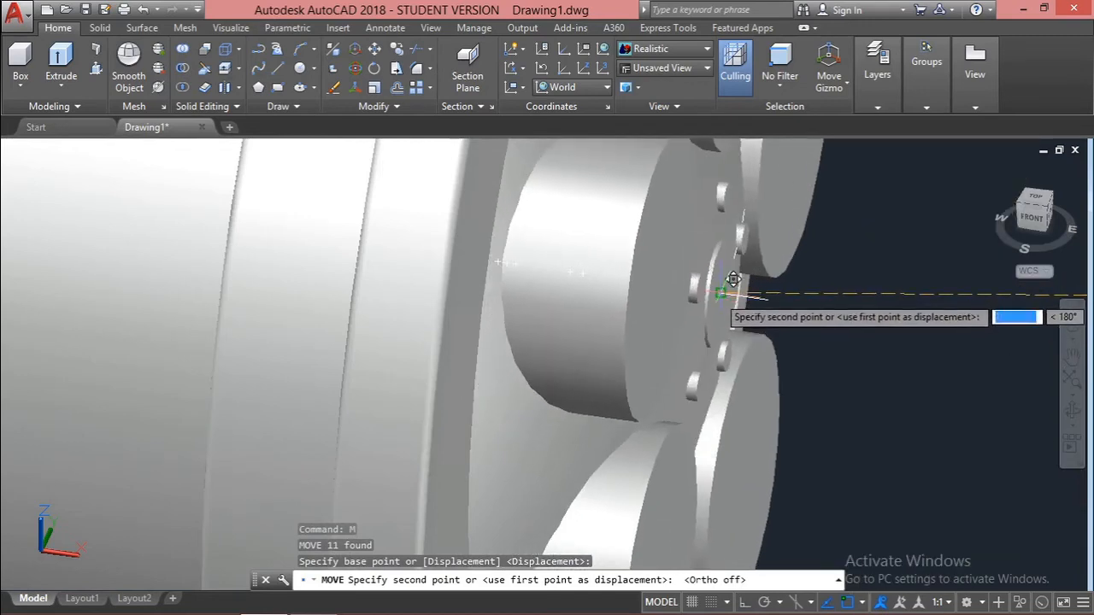
scroll(756, 287, "up", 2)
key("Escape")
key("Escape")
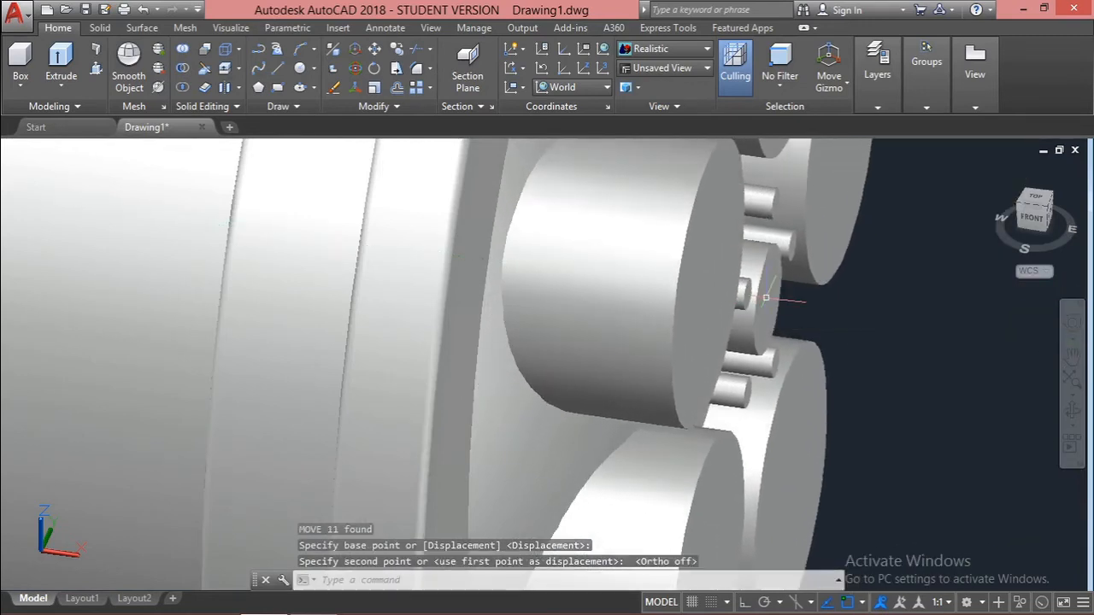
scroll(888, 376, "down", 5)
scroll(1017, 410, "up", 2)
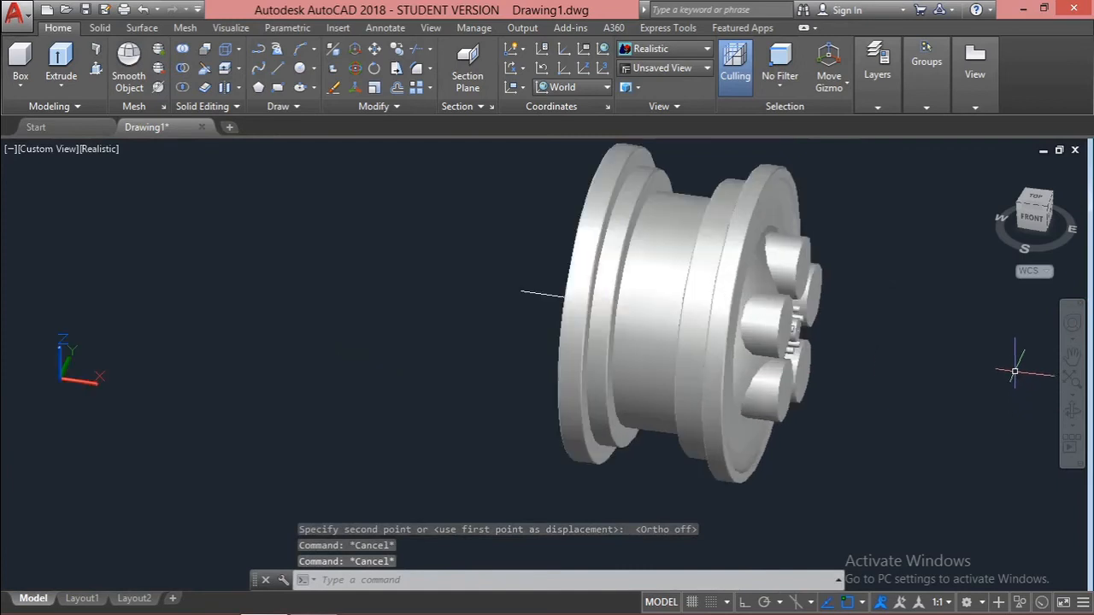
key("Escape")
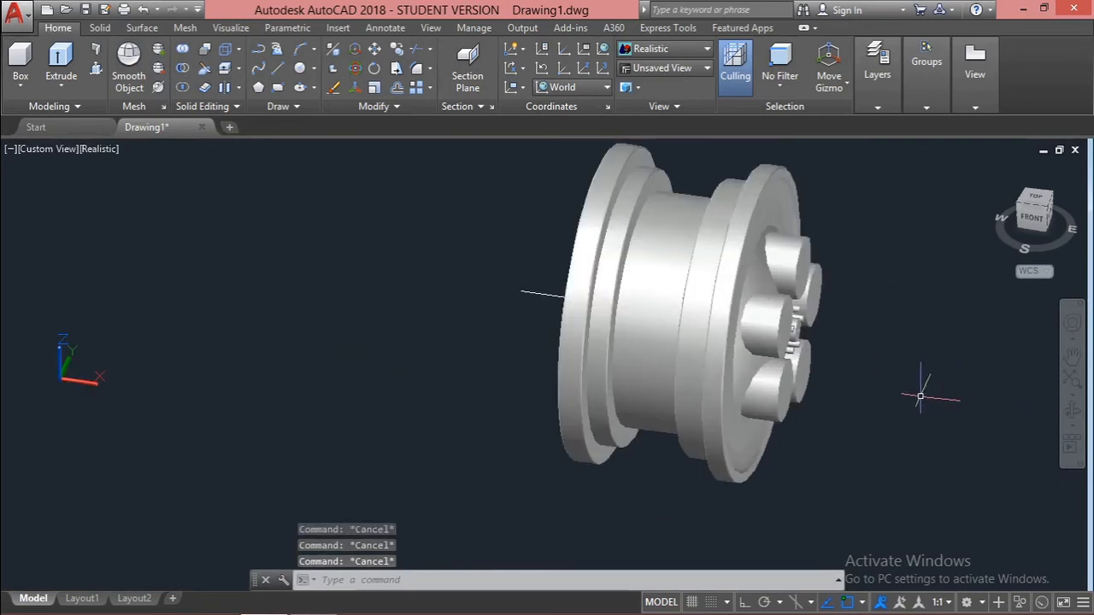
left_click(959, 491)
left_click(393, 184)
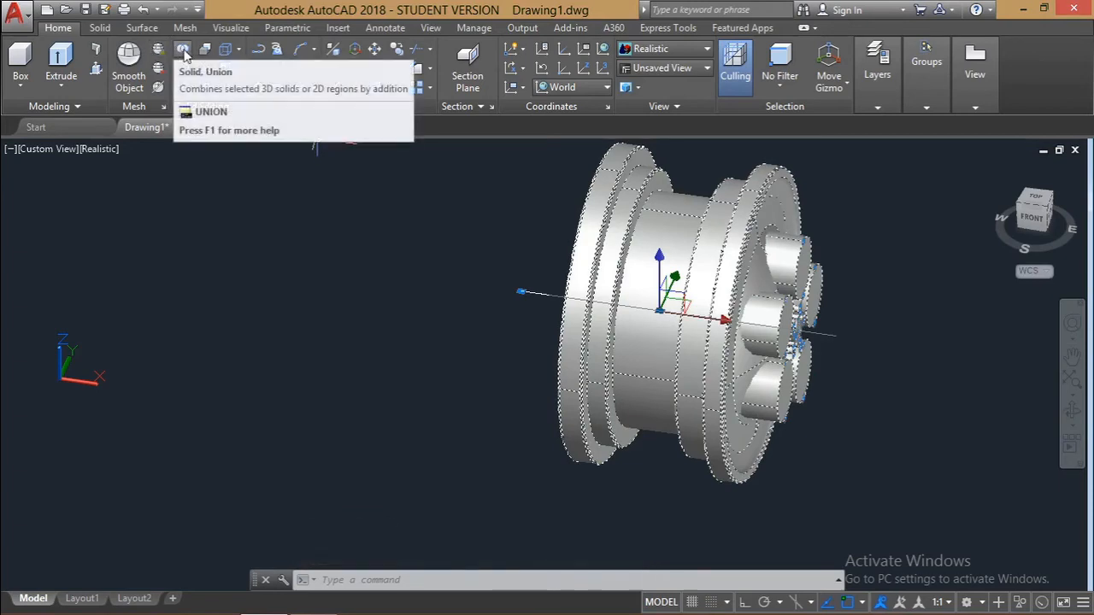
key("Escape")
key("Escape")
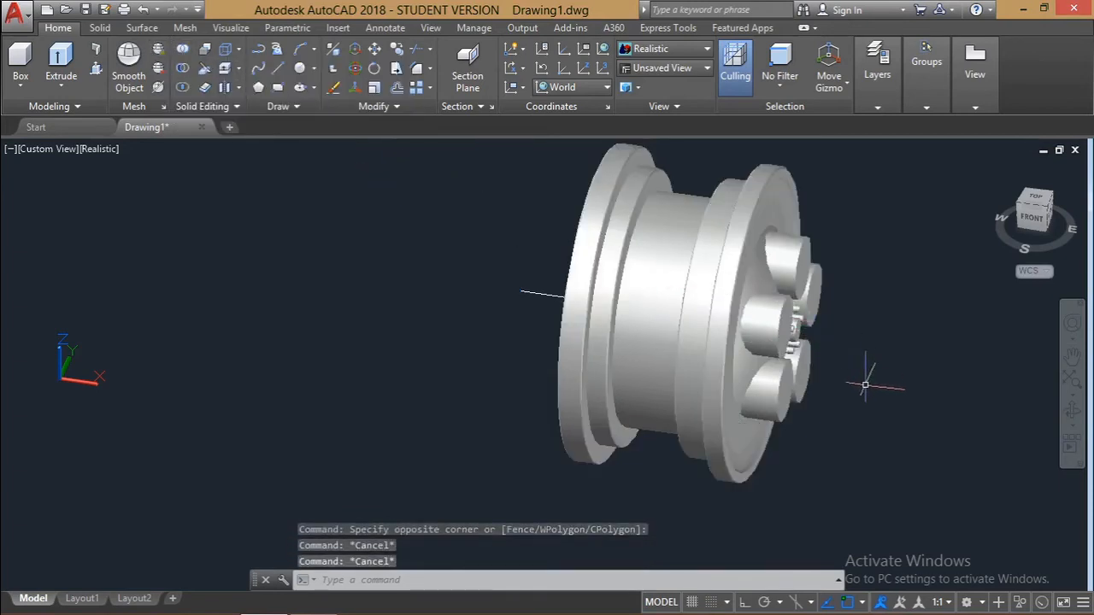
scroll(849, 371, "up", 3)
left_click(787, 390)
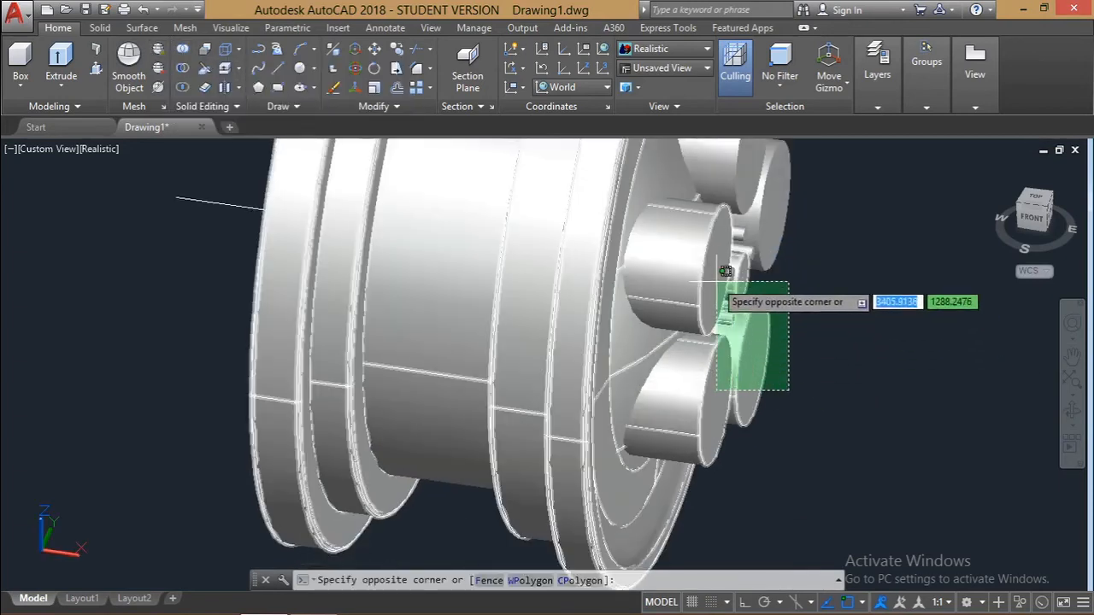
left_click(728, 335)
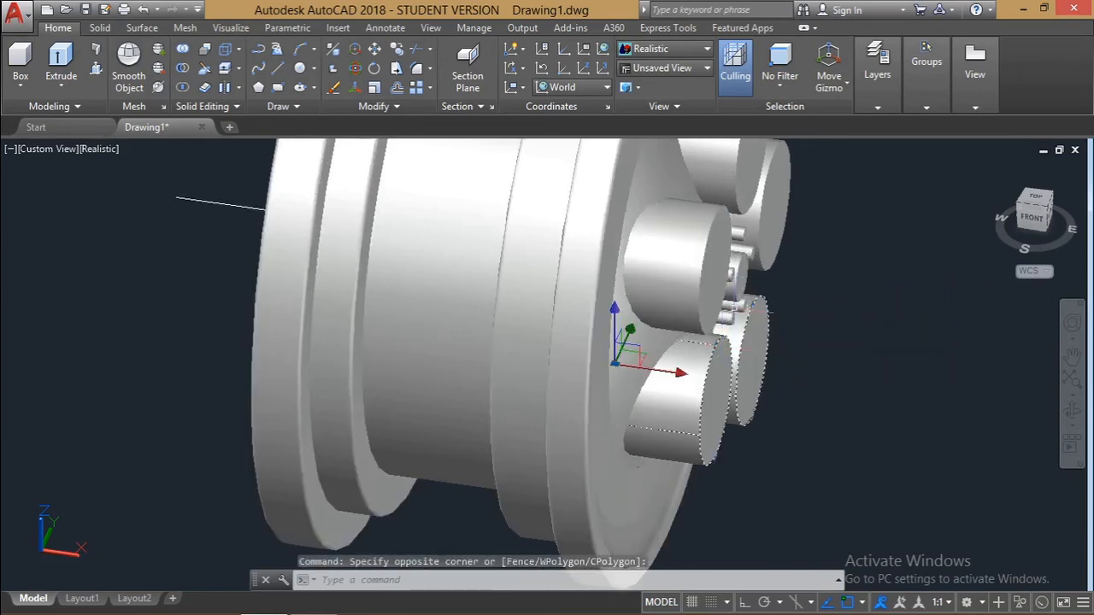
left_click(740, 278)
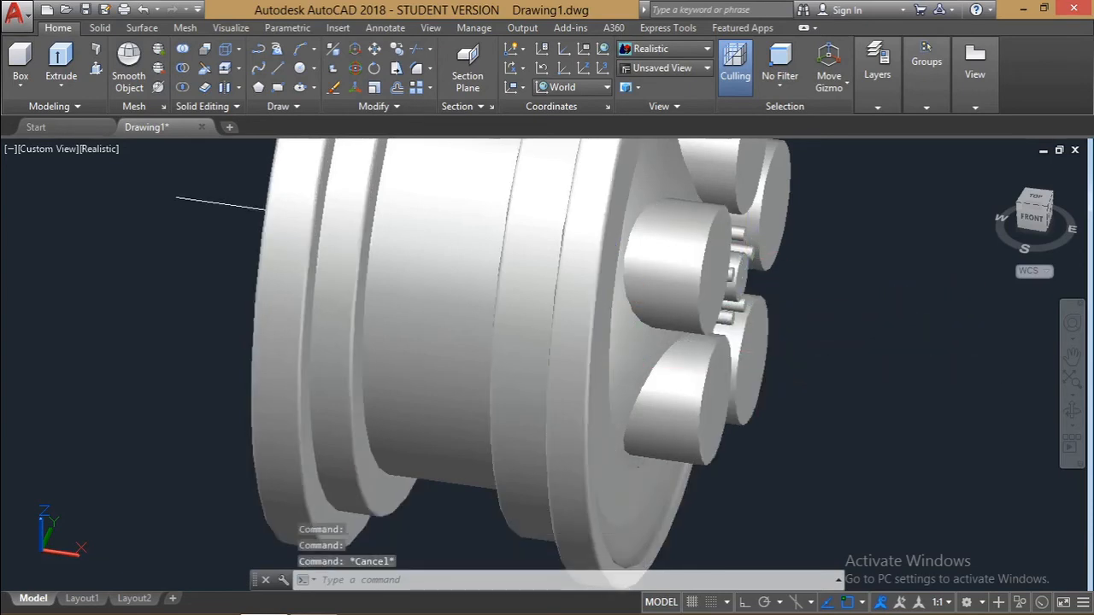
Step: Subtract all eleven cylinders from the wheel to cut the centre bore, the five large openings and the five small bolt holes
left_click(182, 67)
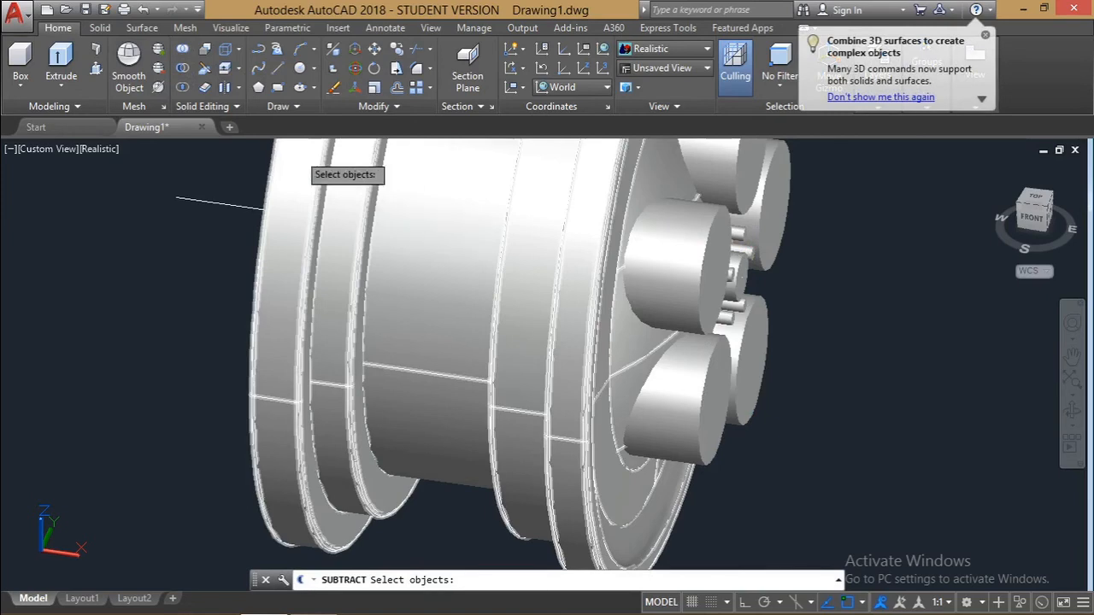
left_click(352, 210)
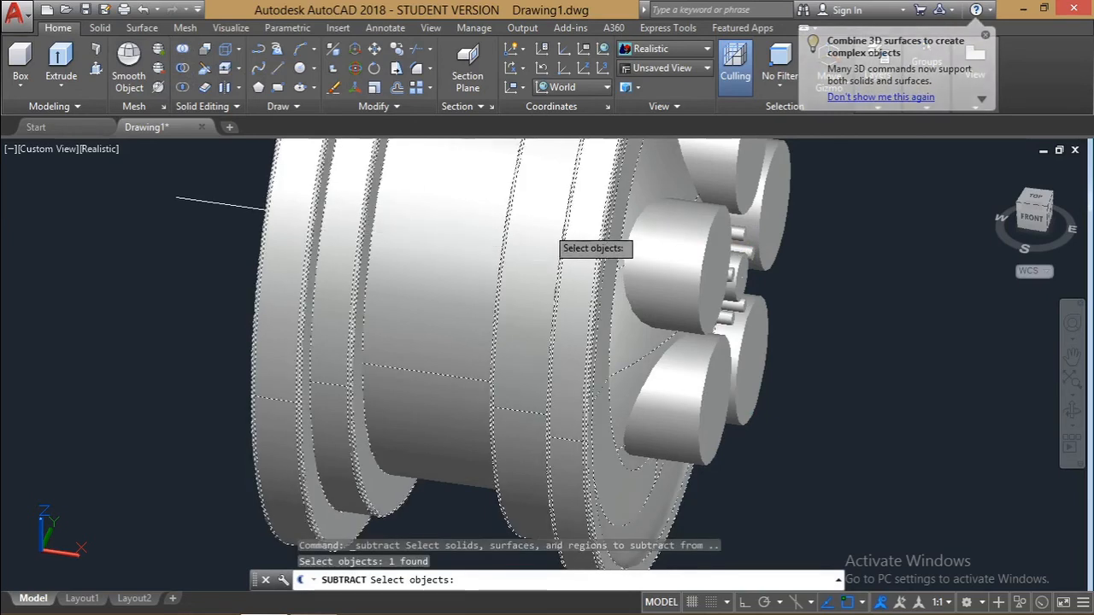
key("Return")
left_click(696, 275)
left_click(705, 398)
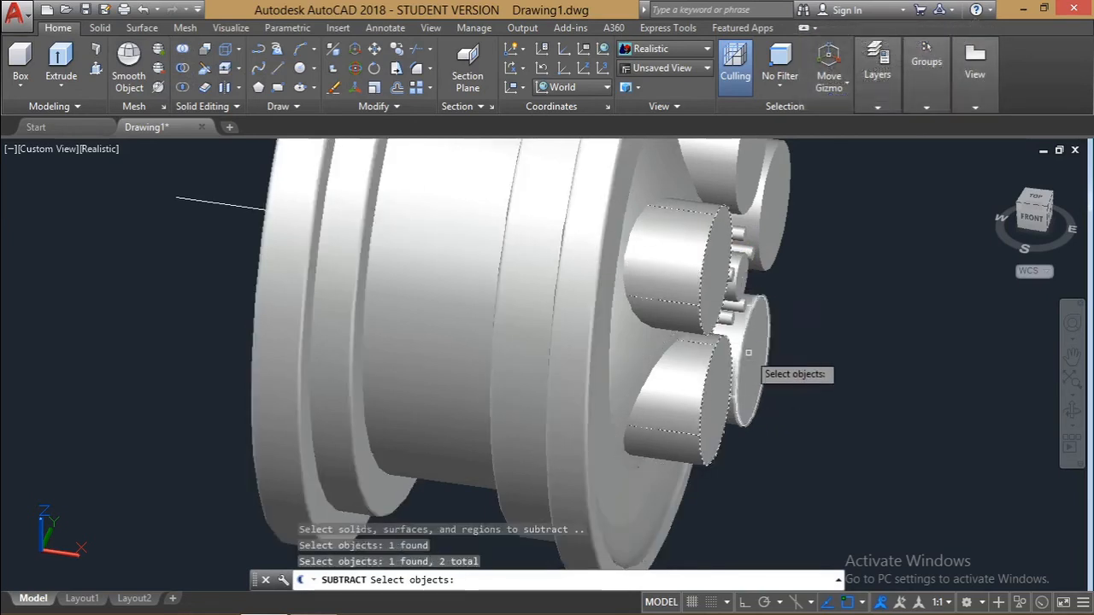
left_click(757, 366)
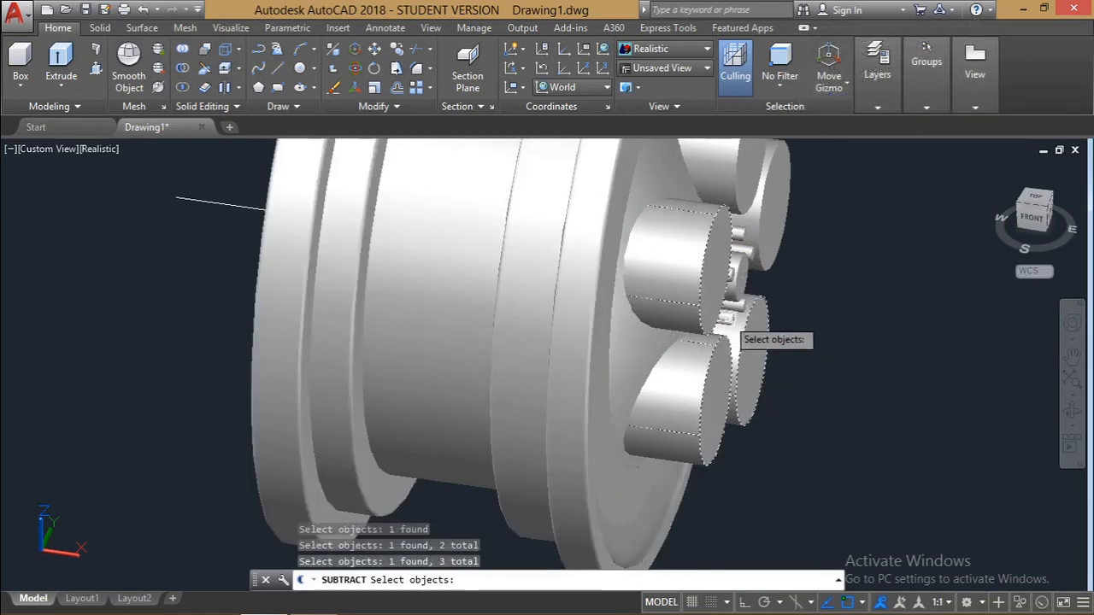
left_click(772, 225)
left_click(728, 182)
scroll(761, 321, "up", 3)
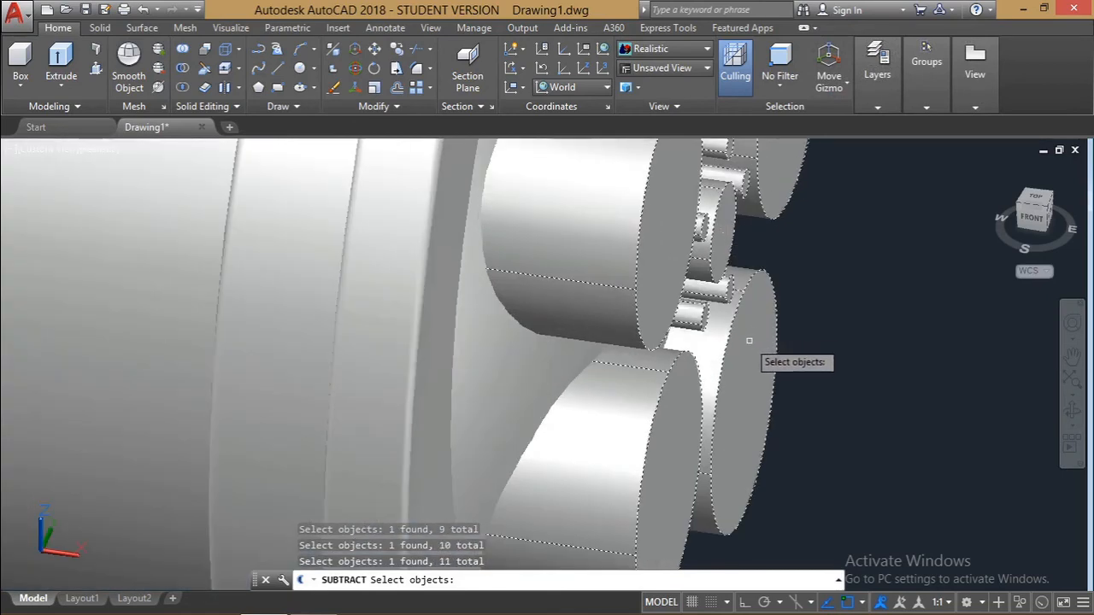
scroll(756, 359, "down", 6)
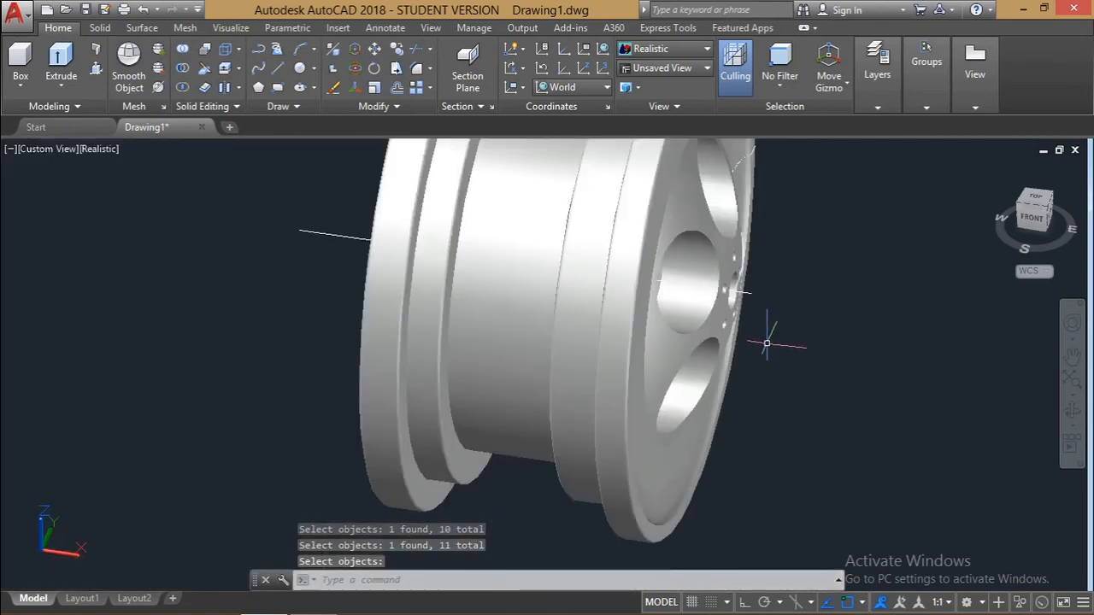
key("Escape")
key("Escape")
Step: Move the wheel solid to empty space, well clear of its original profile and axis lines
left_click(995, 168)
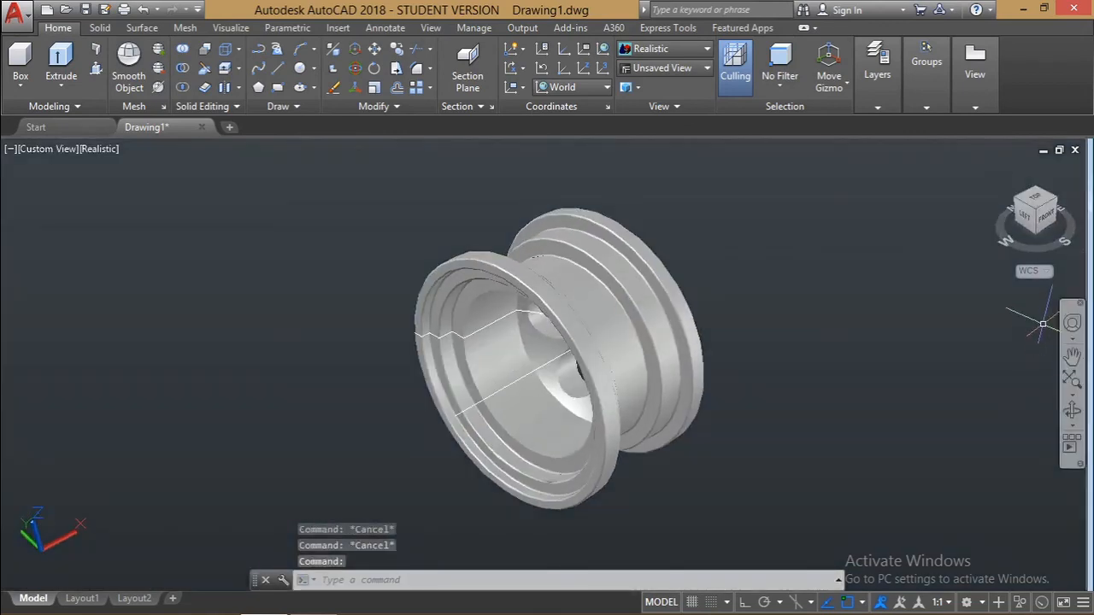
left_click(636, 360)
type("m")
key("Return")
left_click(620, 343)
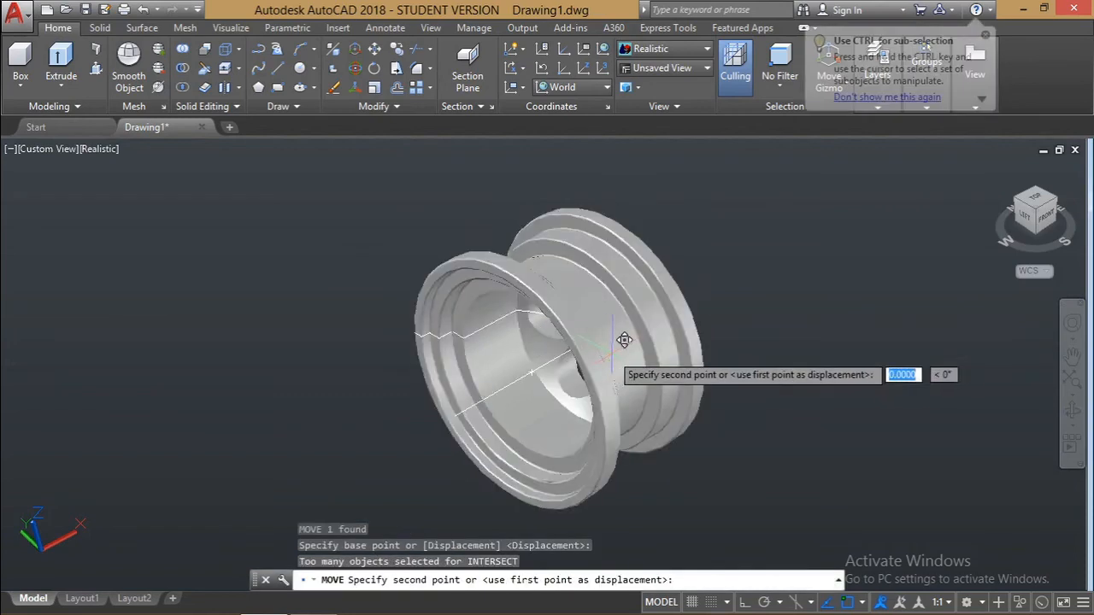
left_click(929, 296)
key("Escape")
key("Escape")
Step: Erase the profile and axis lines left behind at the wheel's original location
left_click(718, 417)
left_click(453, 246)
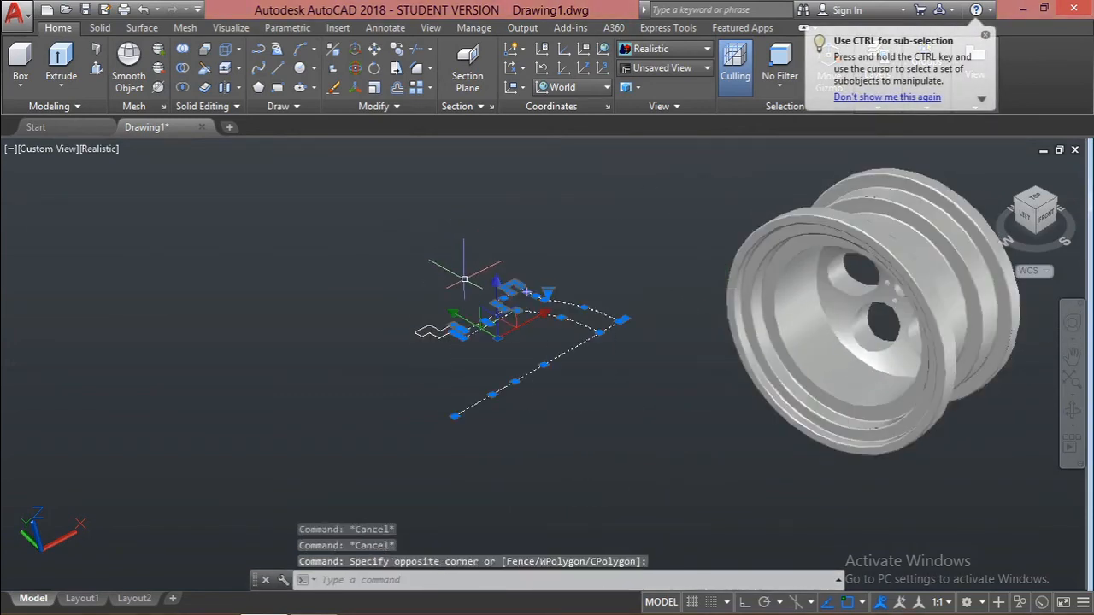
key("Delete")
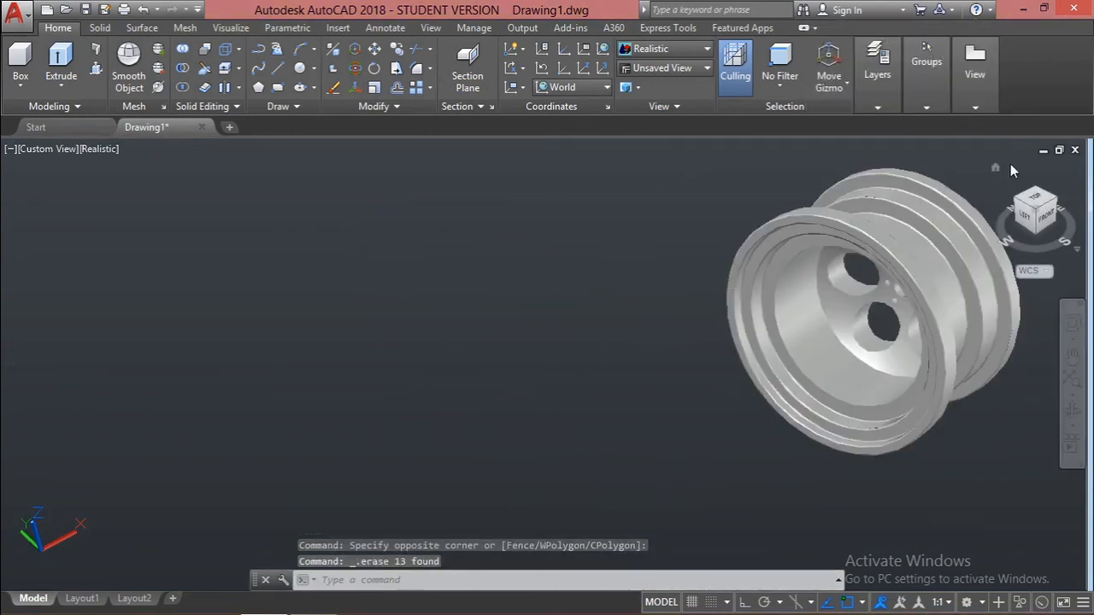
Step: Restore the home view of the wheel and switch the view projection from perspective to parallel
left_click(995, 170)
left_click(1073, 414)
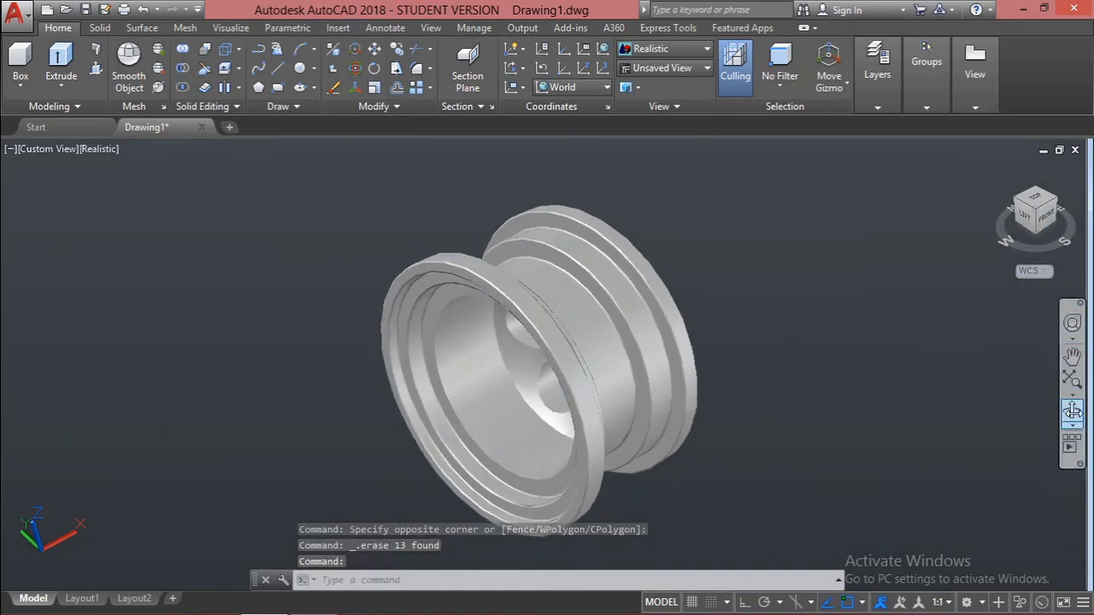
left_click_drag(965, 393, 733, 335)
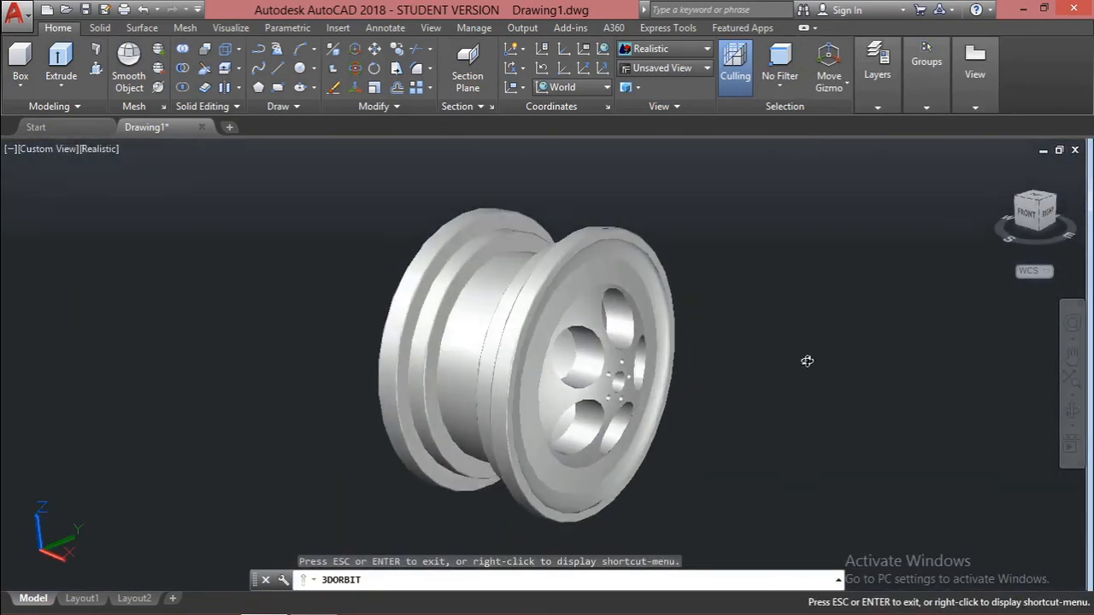
key("Escape")
left_click(996, 168)
right_click(1036, 199)
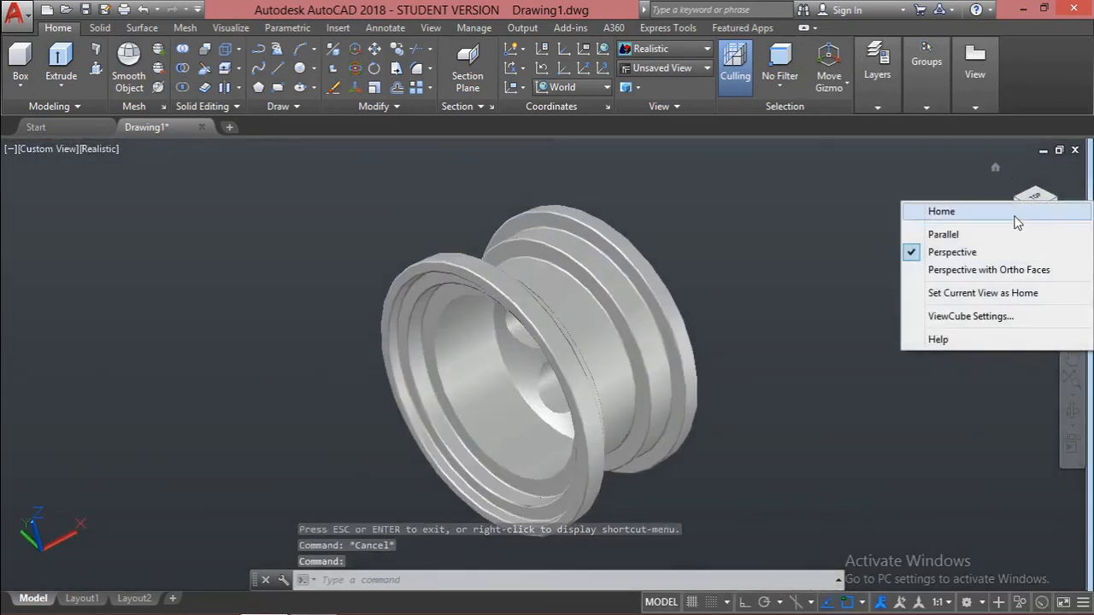
left_click(1013, 234)
Step: Orbit around the finished wheel to examine its drilled face, rim and back side
left_click(1072, 411)
left_click_drag(918, 376, 761, 320)
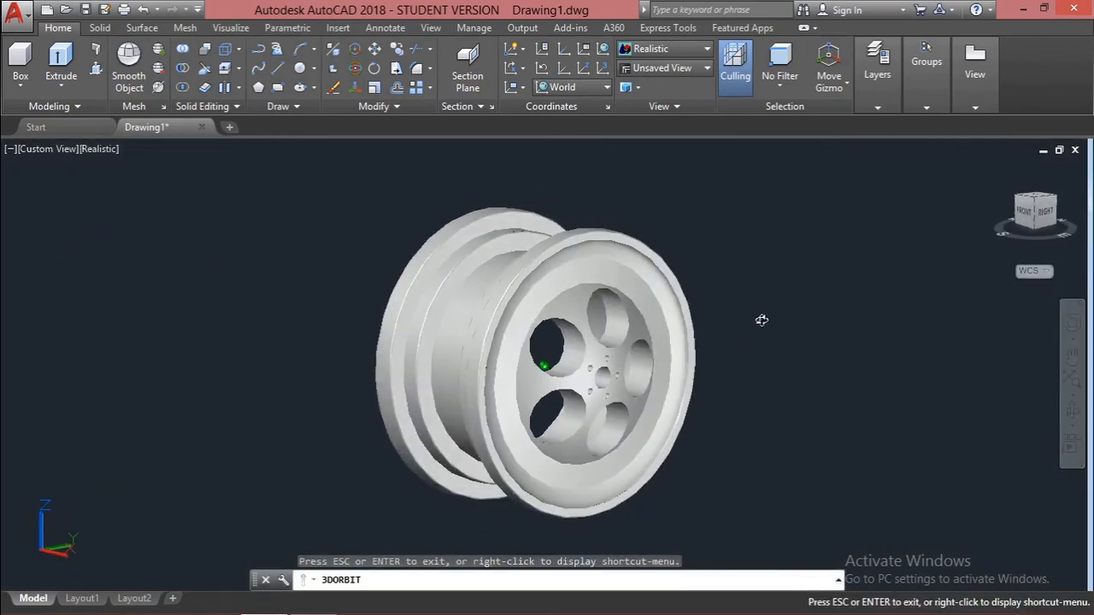
scroll(620, 375, "up", 3)
scroll(641, 453, "down", 3)
key("Escape")
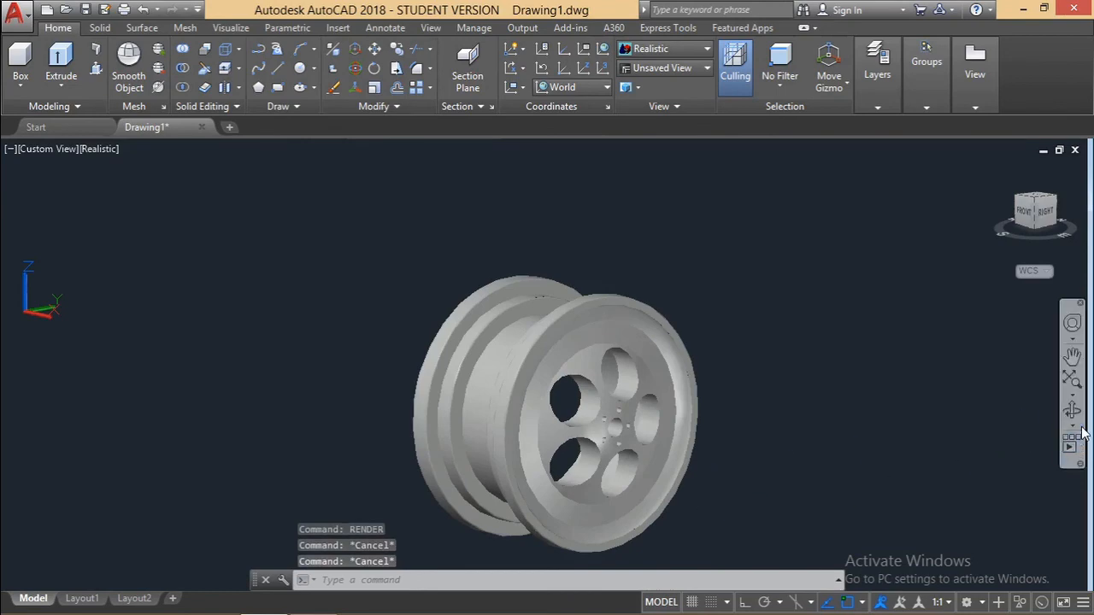
left_click(1072, 411)
left_click_drag(949, 432, 878, 447)
left_click_drag(729, 440, 637, 454)
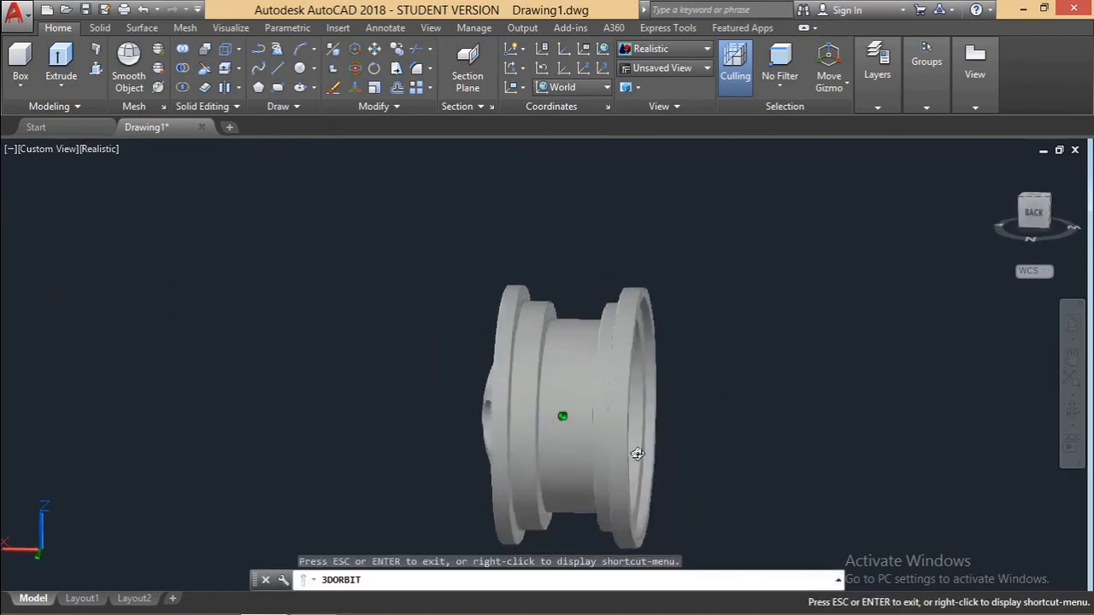